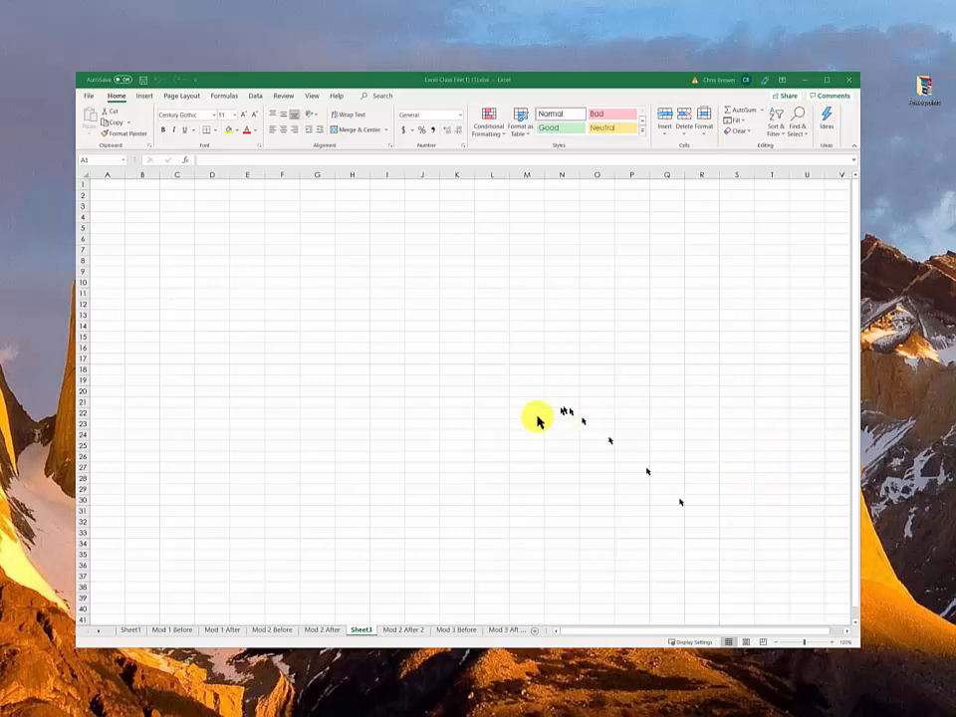
# - Enter the sample text gdgsdfdgsdsfd in cell E8 of Sheet3
pyautogui.click(244, 307)
pyautogui.click(258, 303)
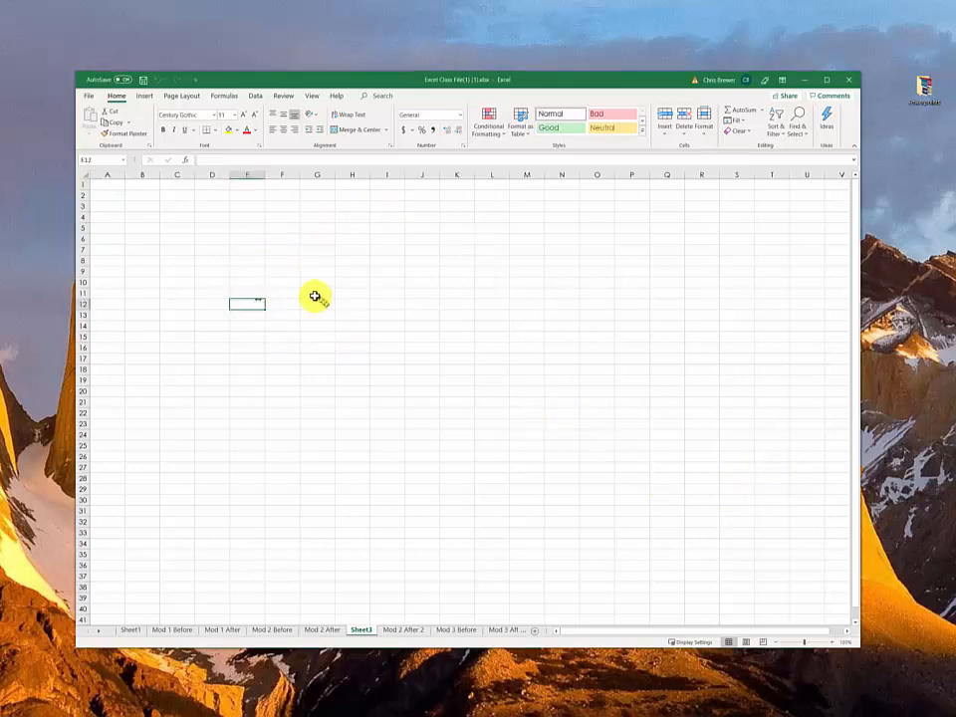
pyautogui.click(316, 294)
pyautogui.click(238, 263)
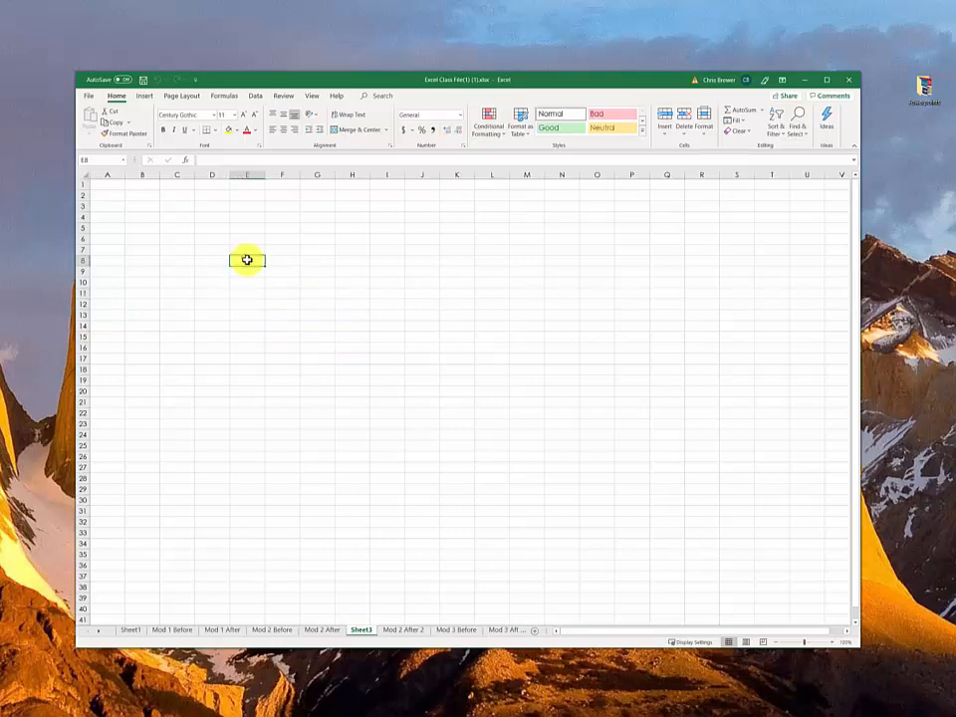
pyautogui.write('gdgsdfdgsdsfd')
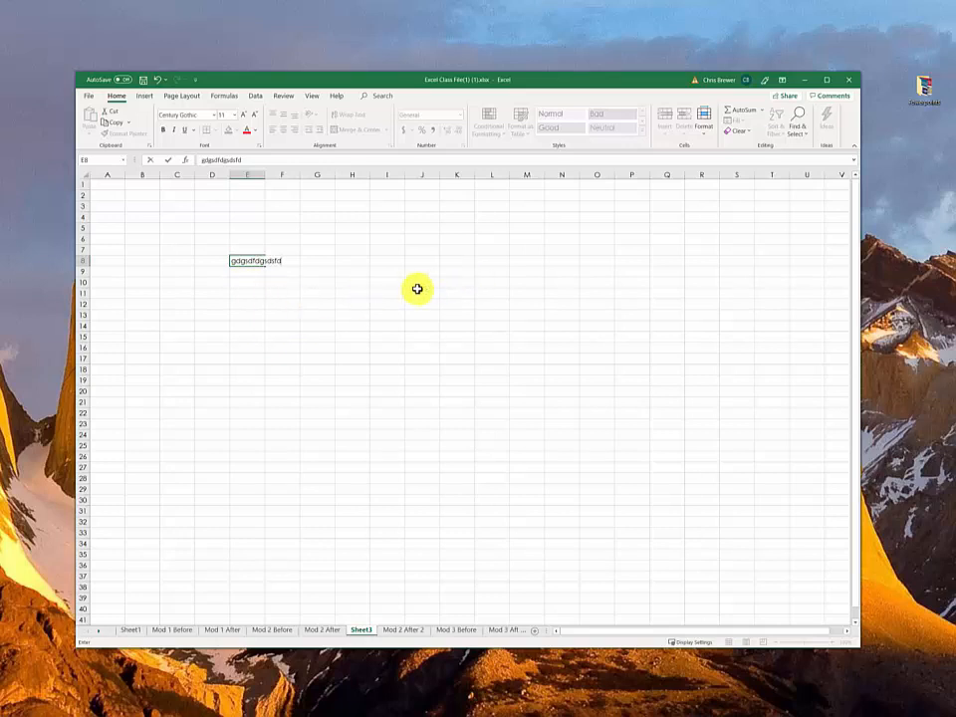
pyautogui.click(248, 294)
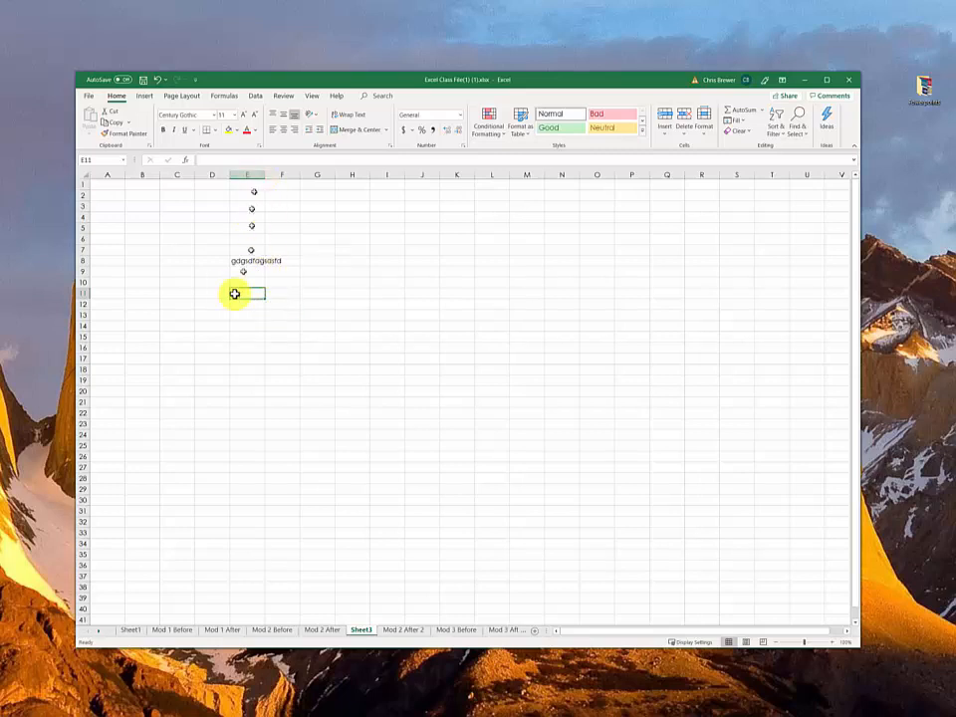
# - Select the entire columns A, B, C, D and E one after another
pyautogui.click(116, 175)
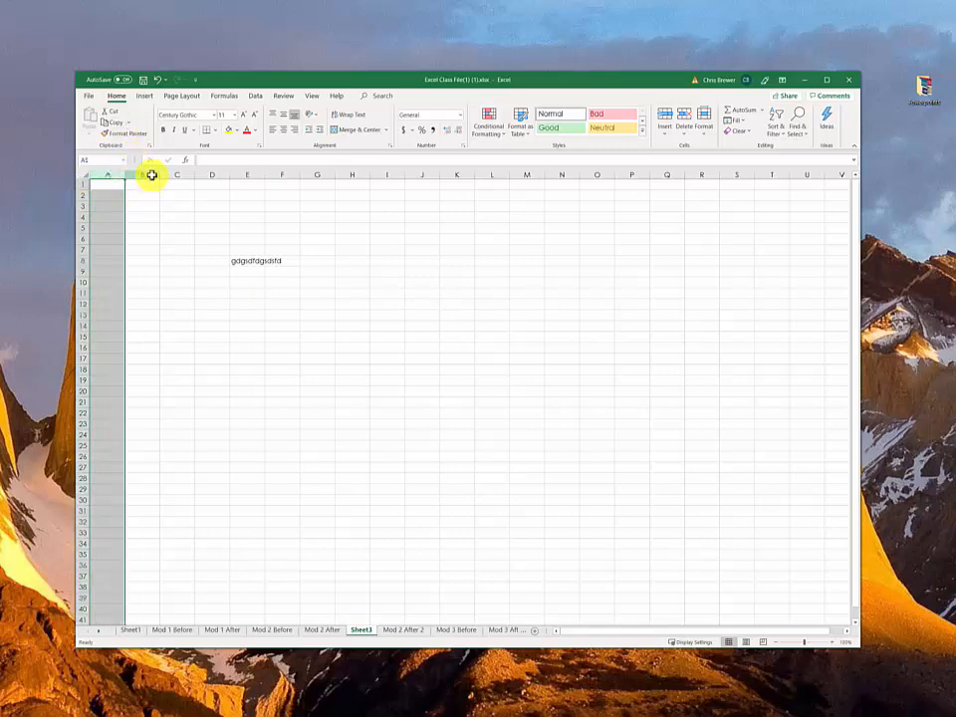
pyautogui.click(151, 175)
pyautogui.click(189, 176)
pyautogui.click(213, 175)
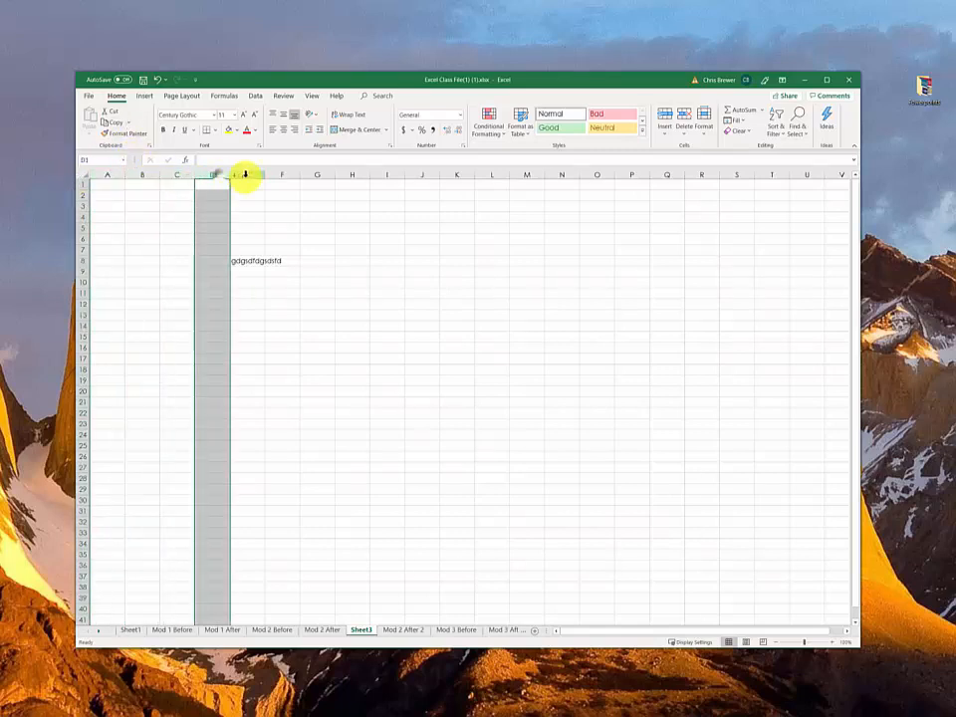
pyautogui.click(247, 177)
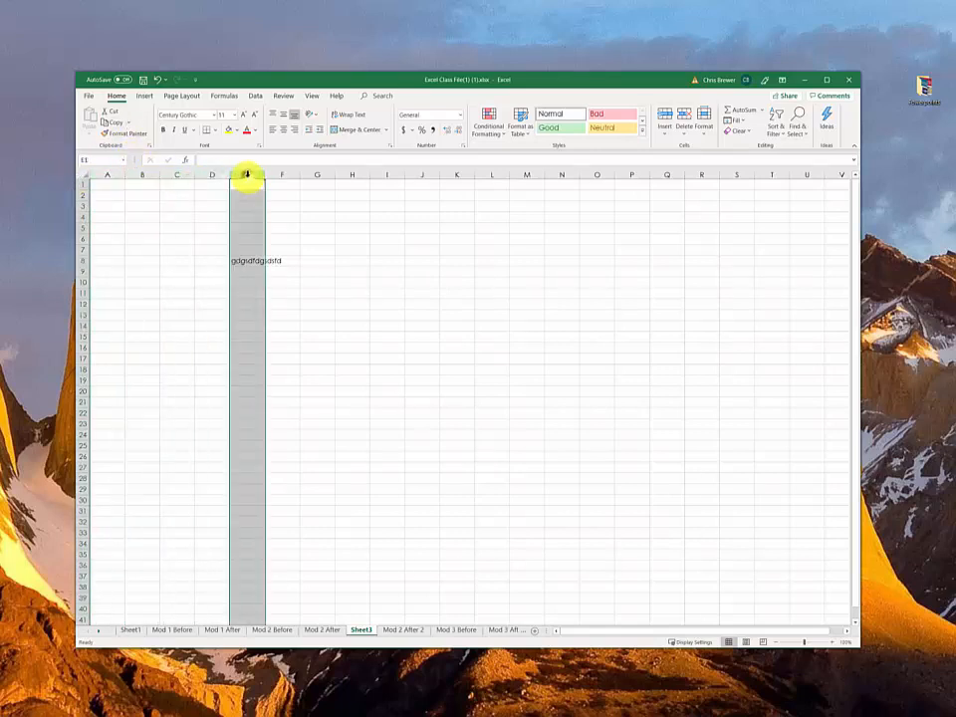
# - Select the entire rows 10, 11 and 12 one after another
pyautogui.click(82, 283)
pyautogui.click(81, 293)
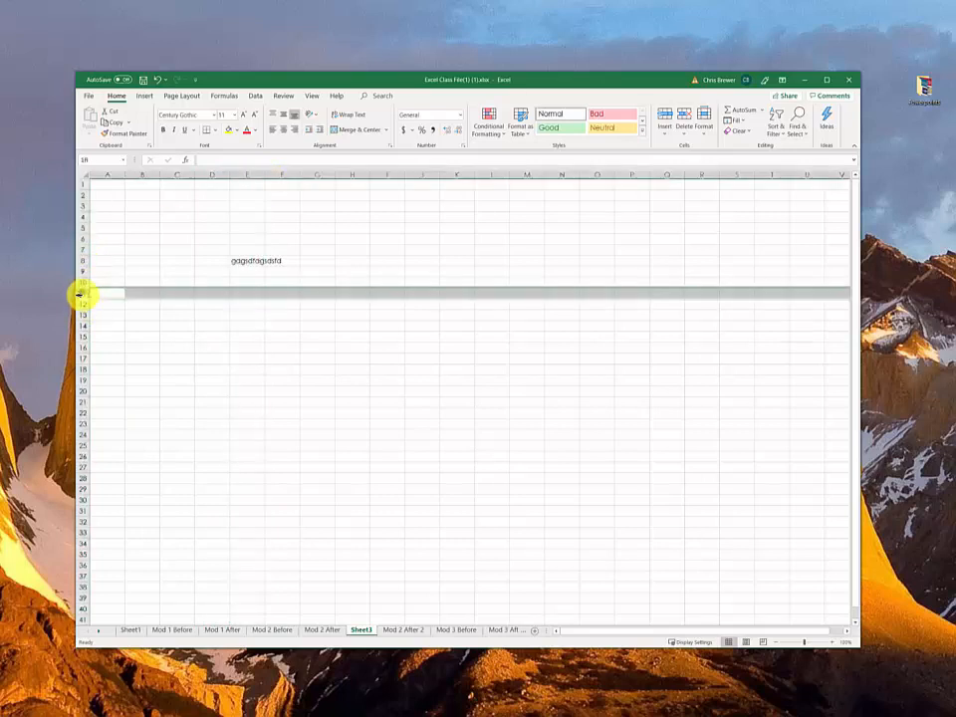
pyautogui.click(81, 304)
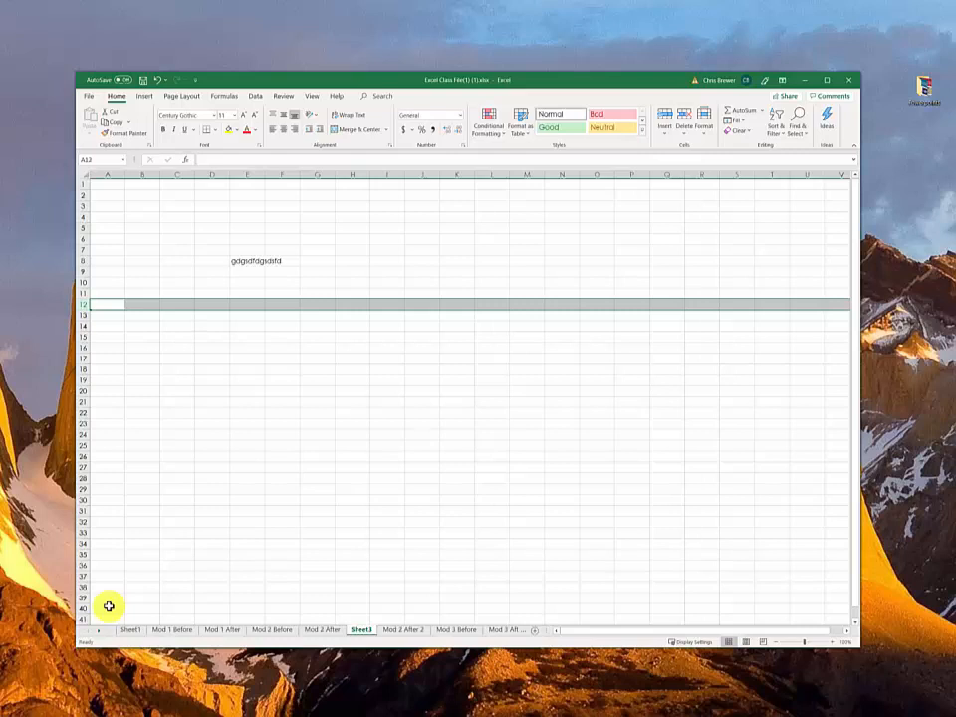
# - Compare cells E8 and F8 to check which one actually holds the overflowing text
pyautogui.click(247, 261)
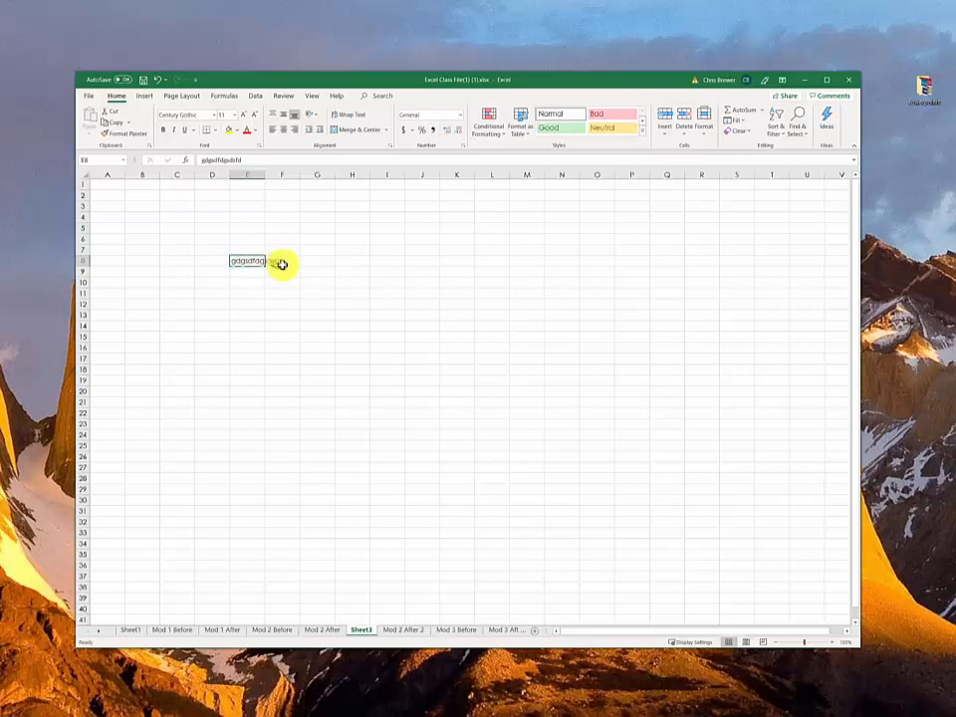
pyautogui.click(284, 262)
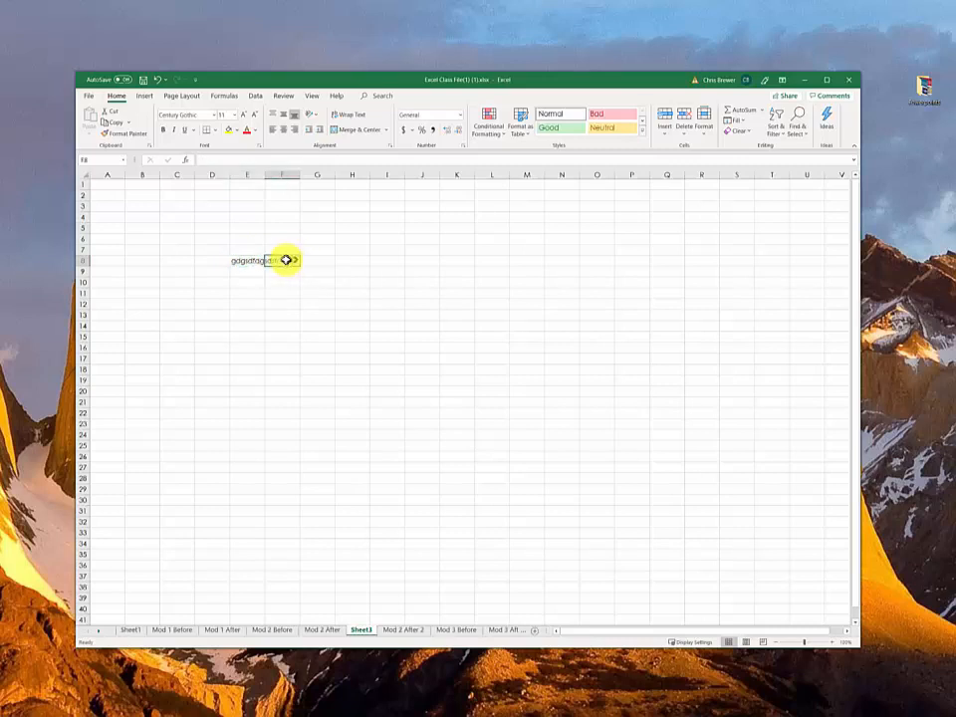
pyautogui.click(245, 264)
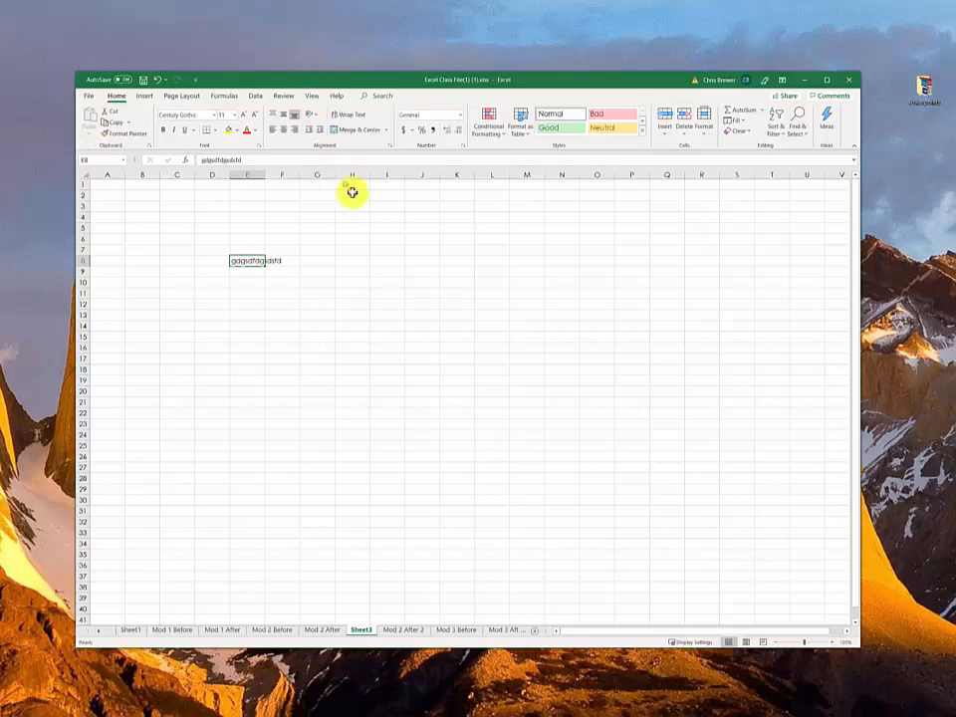
# - Enter the sample text fdsghsd in cell F8, beside the long text in E8
pyautogui.click(289, 261)
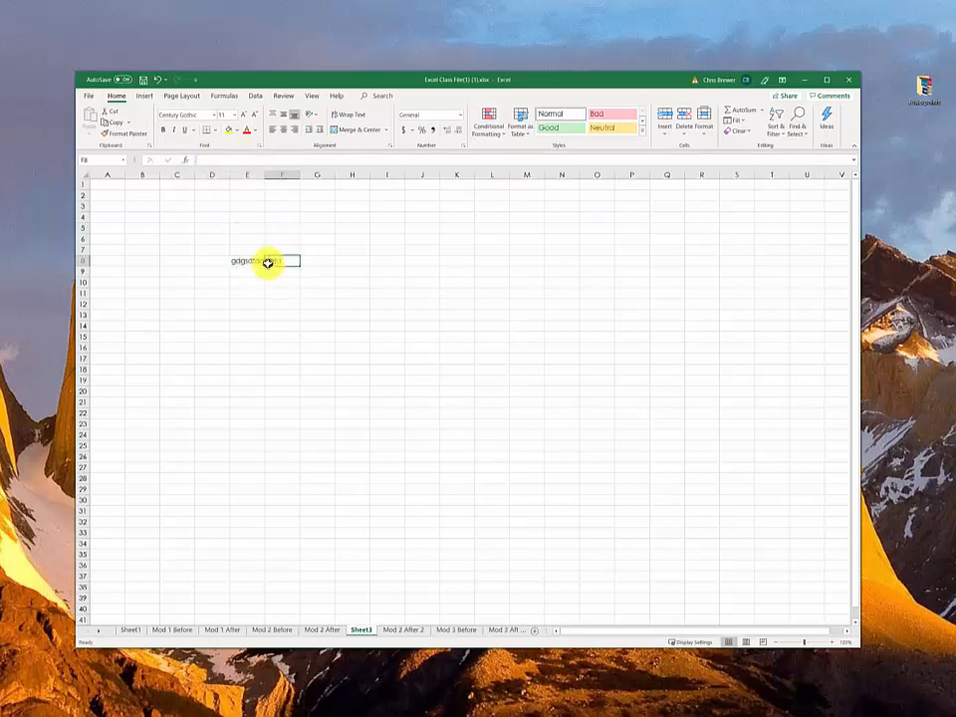
pyautogui.write('fdsghsd')
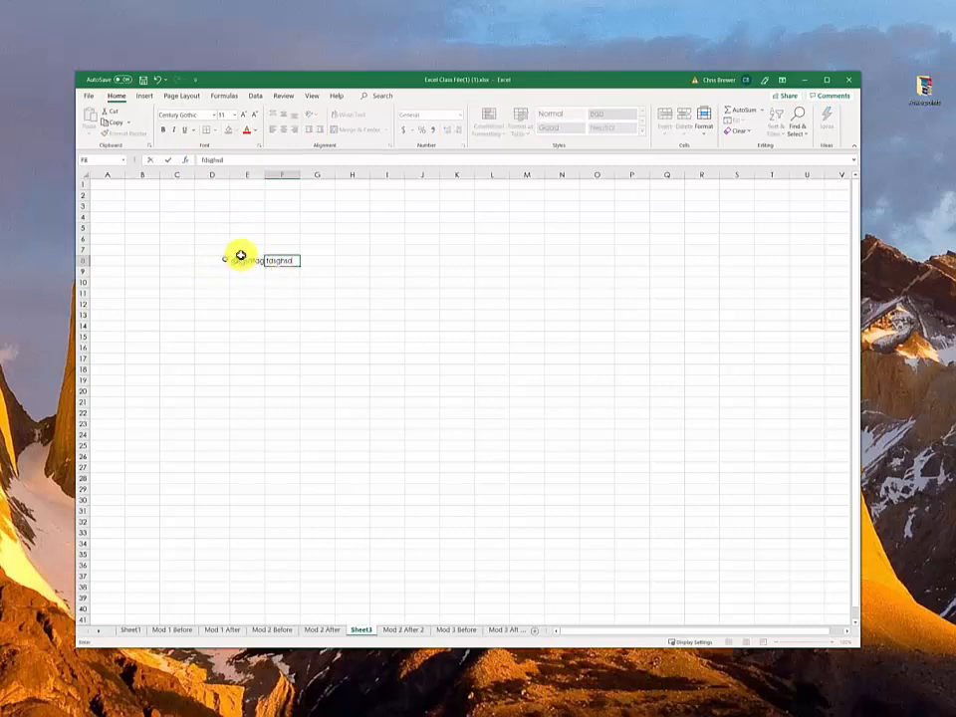
pyautogui.click(240, 262)
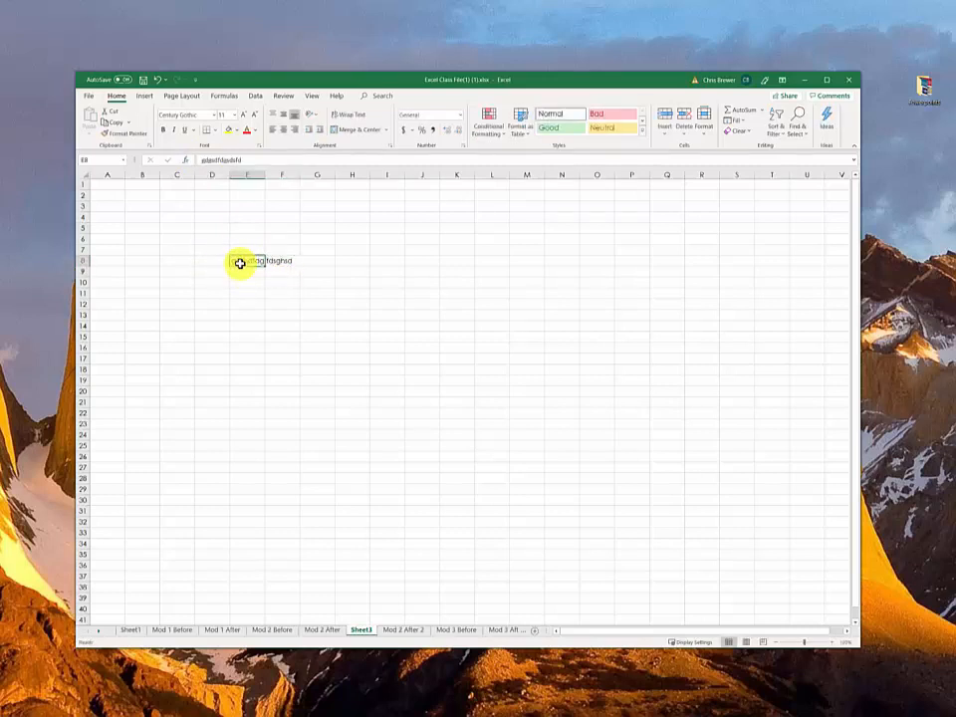
# - Check the contents of F8 and E8, and autofit column E to its text
pyautogui.click(280, 260)
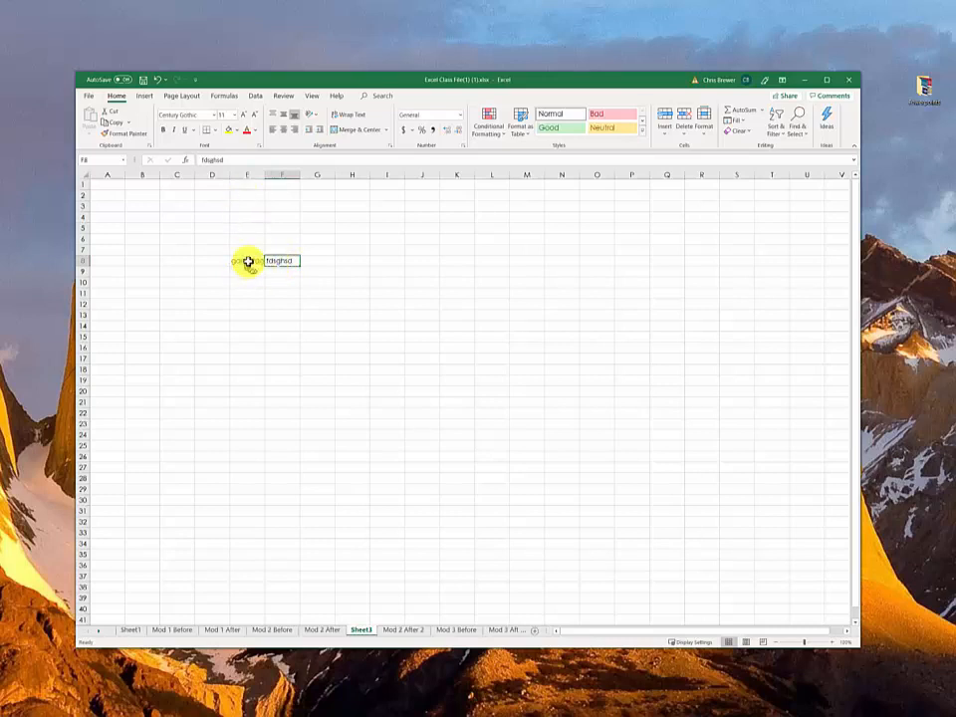
pyautogui.click(252, 260)
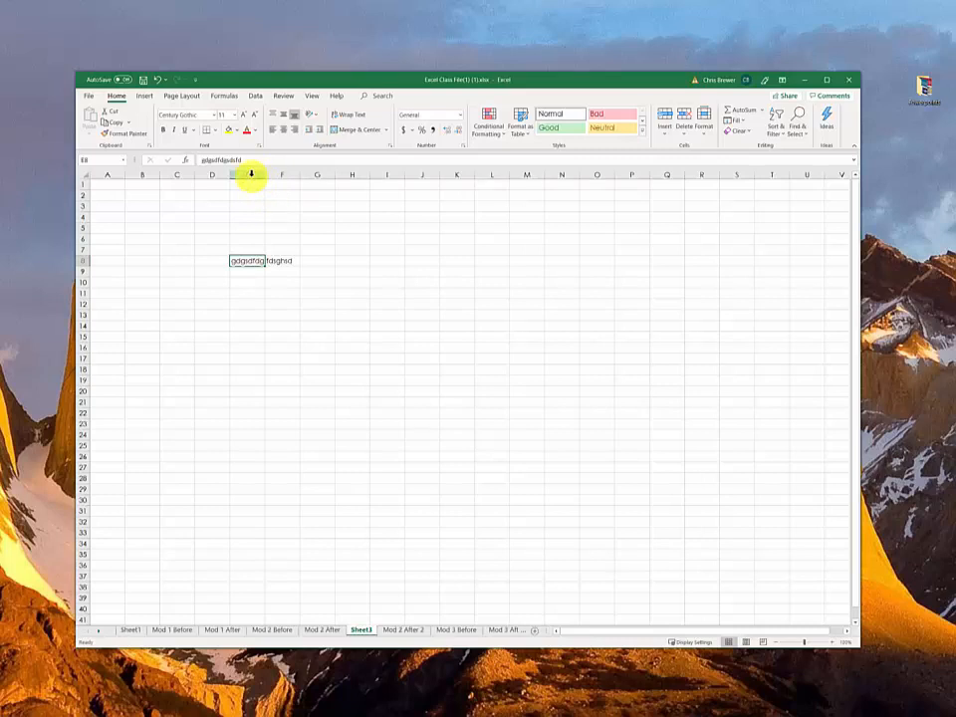
pyautogui.click(253, 173)
pyautogui.doubleClick(265, 174)
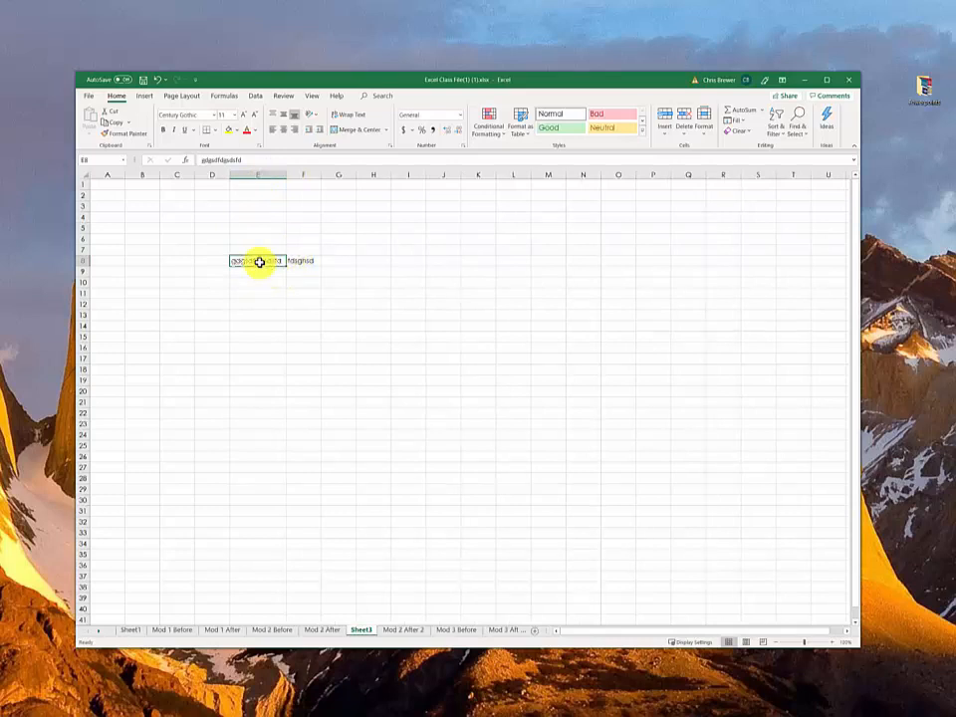
# - Clear the contents of cells E8 and F8 and narrow column E
pyautogui.press('Delete')
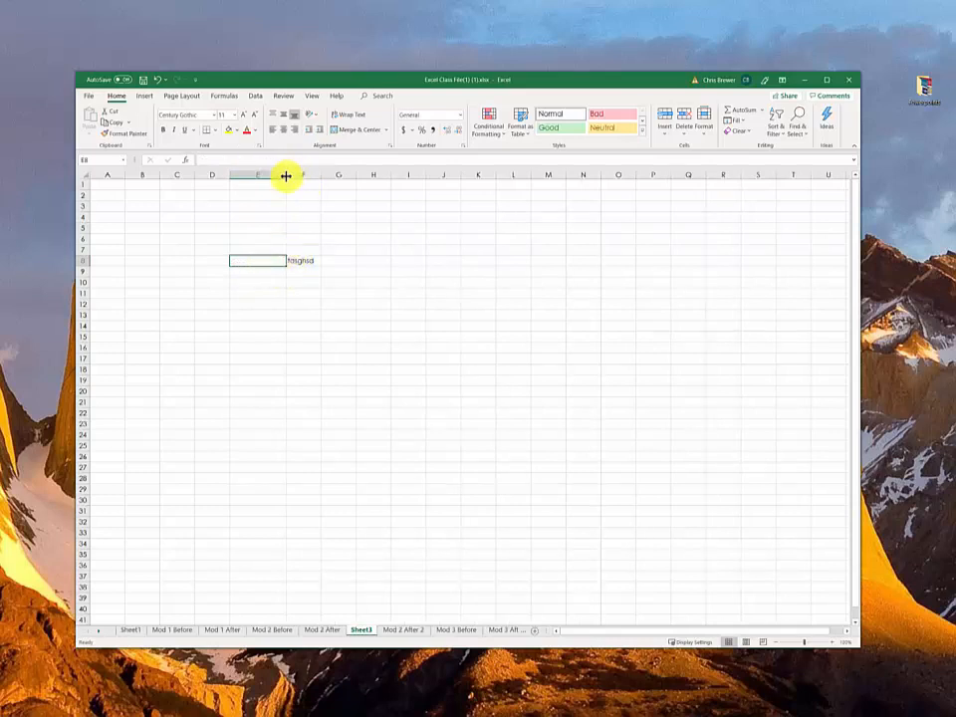
pyautogui.moveTo(286, 175); pyautogui.dragTo(261, 176)
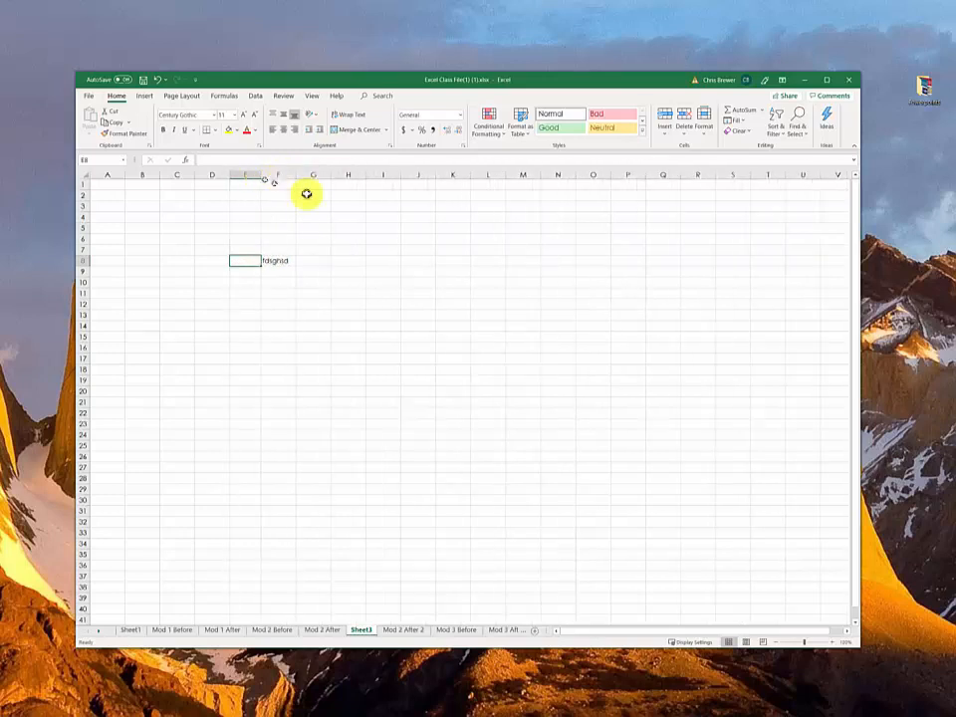
pyautogui.click(277, 261)
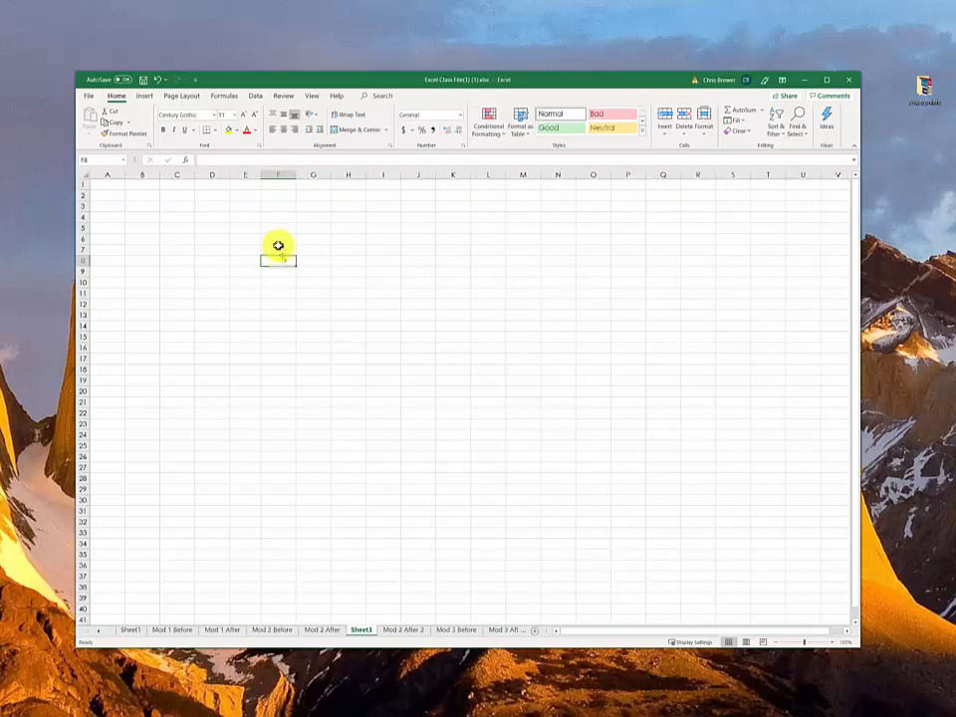
pyautogui.moveTo(262, 175); pyautogui.dragTo(282, 179)
# - Undo the clearing of cells E8 and F8 and the width changes to column E
pyautogui.hotkey('ctrl', 'z')
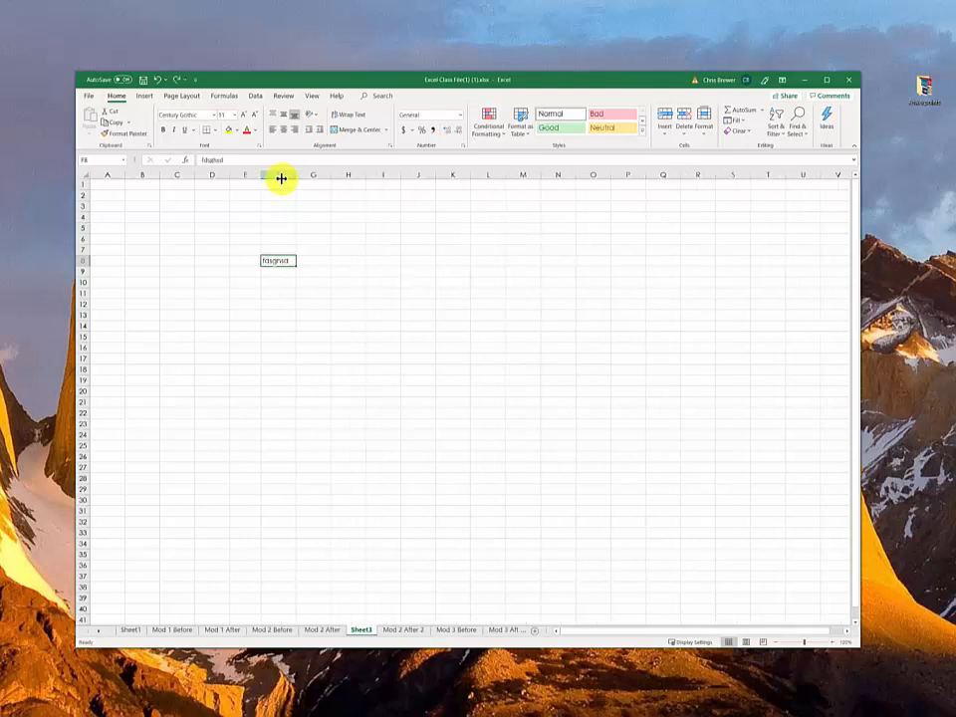
pyautogui.hotkey('ctrl', 'z')
pyautogui.hotkey('ctrl', 'z')
pyautogui.hotkey('ctrl', 'z')
pyautogui.hotkey('ctrl', 'z')
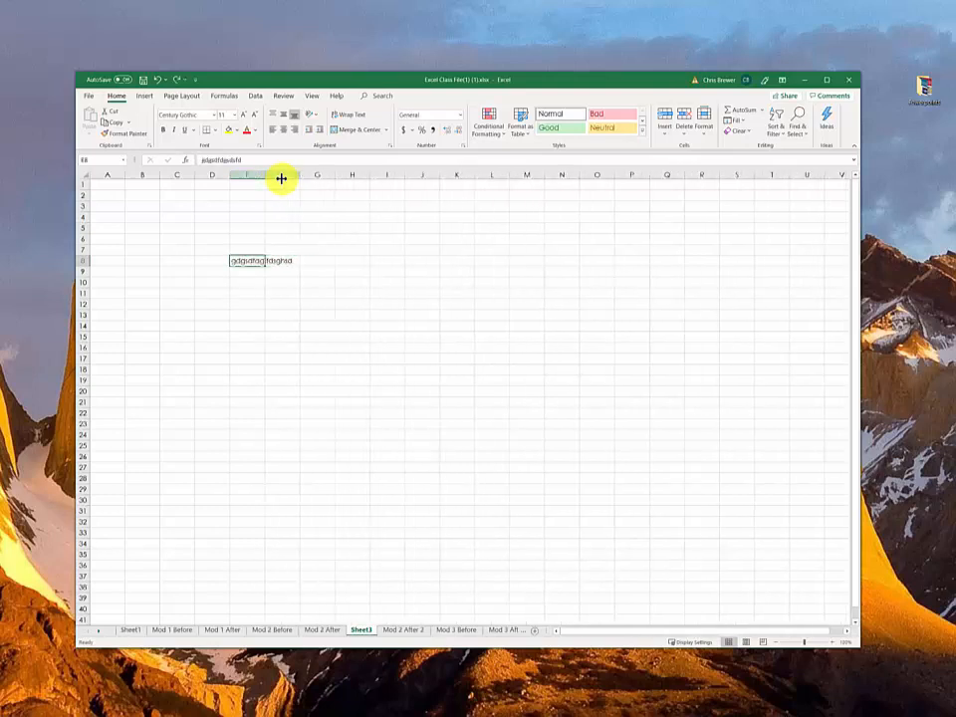
# - Delete the sample text from cells E8 and F8
pyautogui.press('Delete')
pyautogui.click(270, 262)
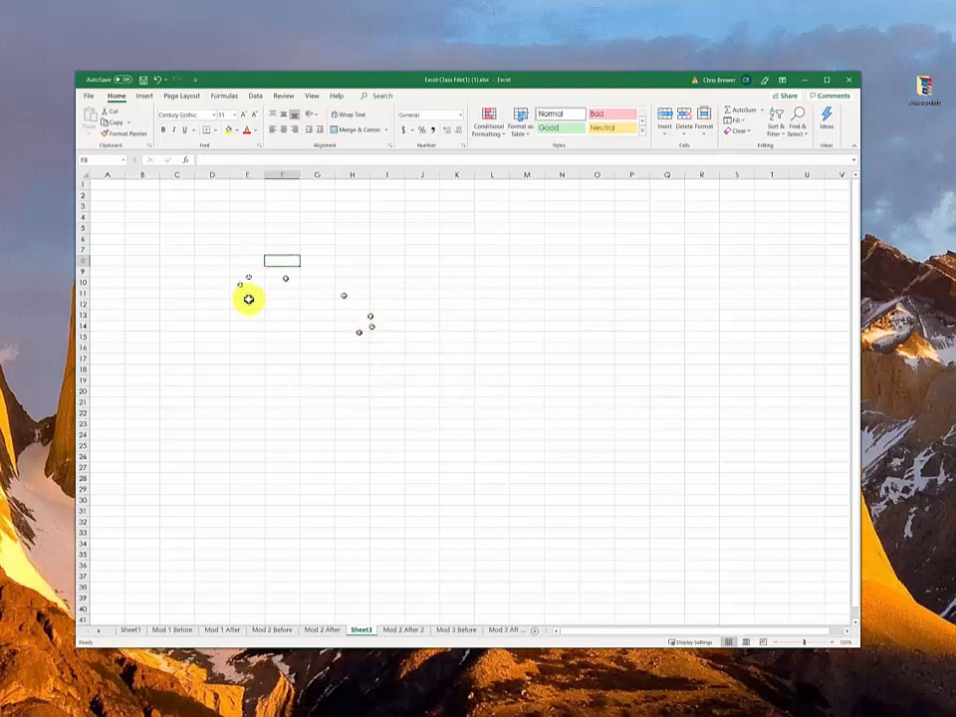
# - Select single cells one at a time: D6, E7, E9, D9 and D6 again
pyautogui.click(213, 242)
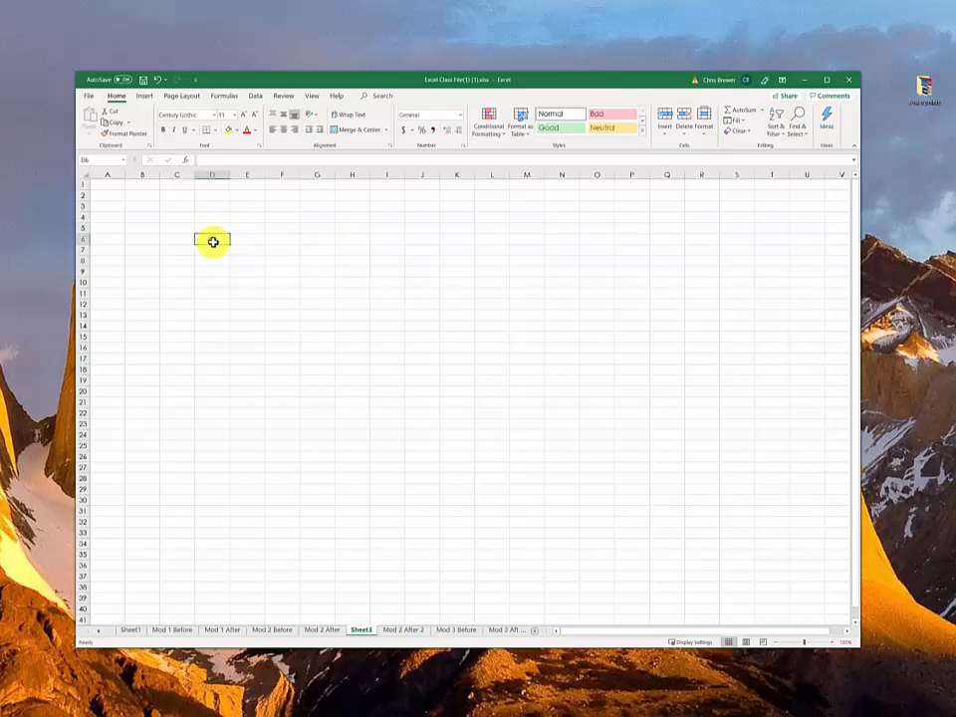
pyautogui.click(258, 251)
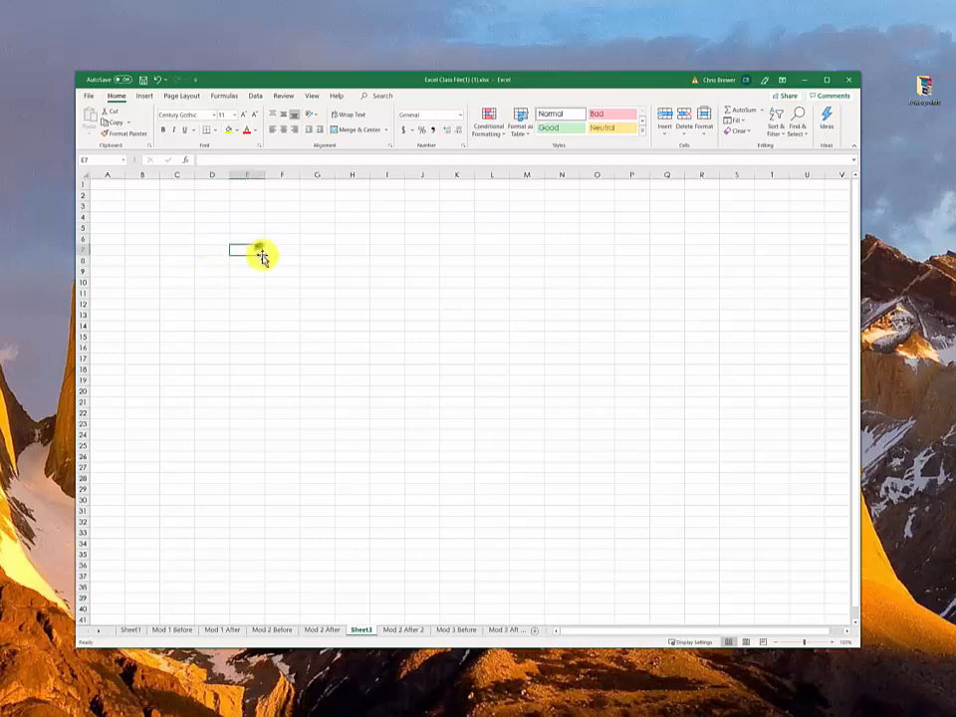
pyautogui.click(260, 270)
pyautogui.click(217, 269)
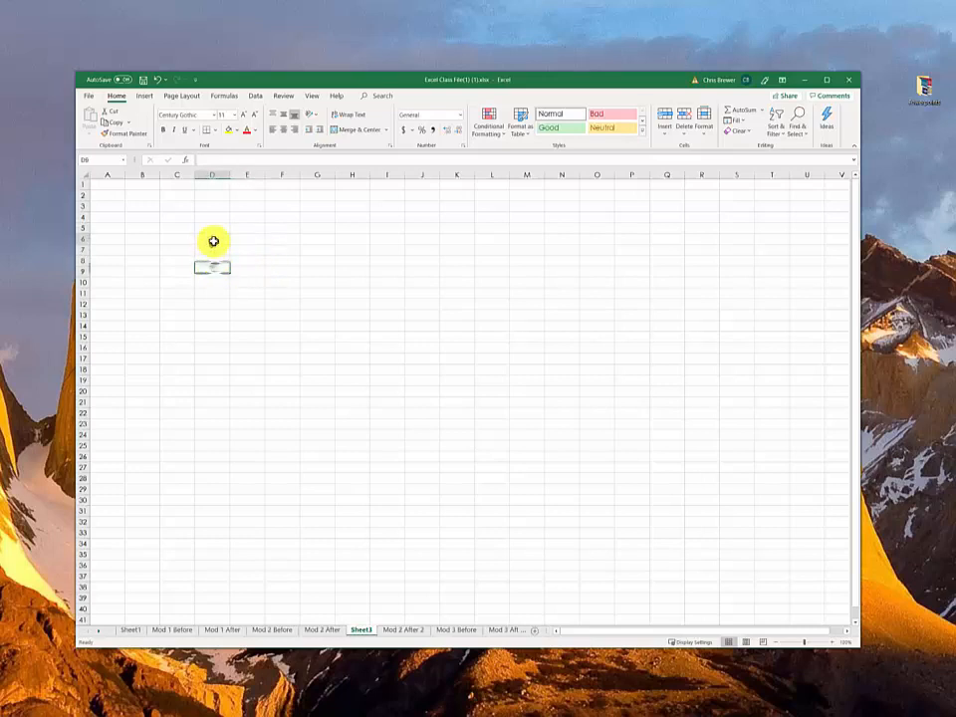
pyautogui.click(213, 240)
# - Select the ranges E6:E13, E6:I6 and E6:I15 in turn, and clear the selection by choosing cell G21
pyautogui.click(256, 239)
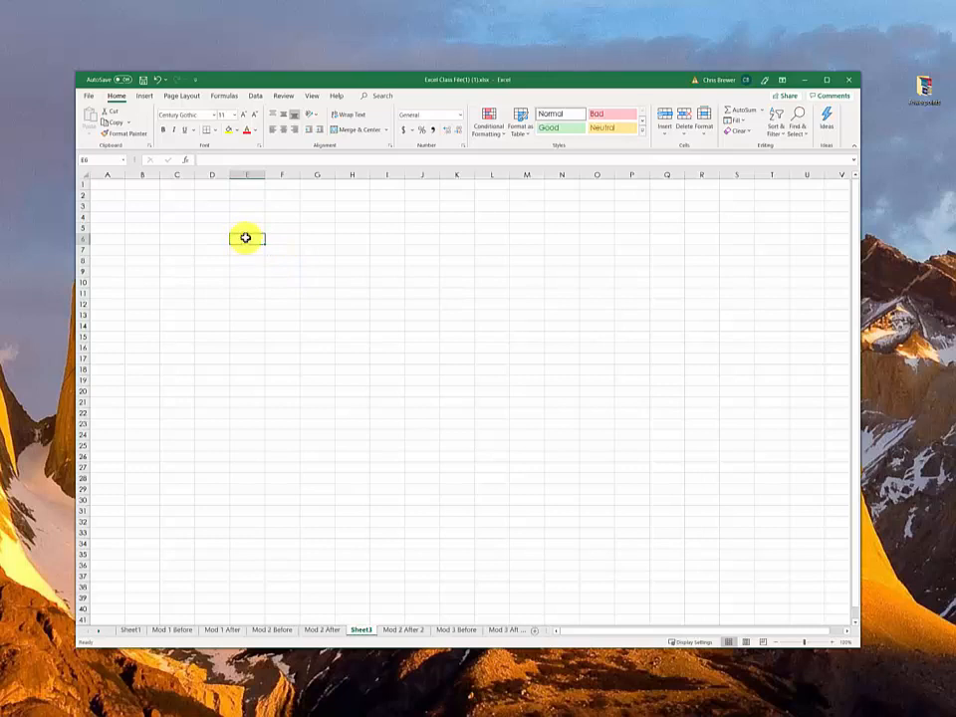
pyautogui.moveTo(245, 237); pyautogui.dragTo(258, 320)
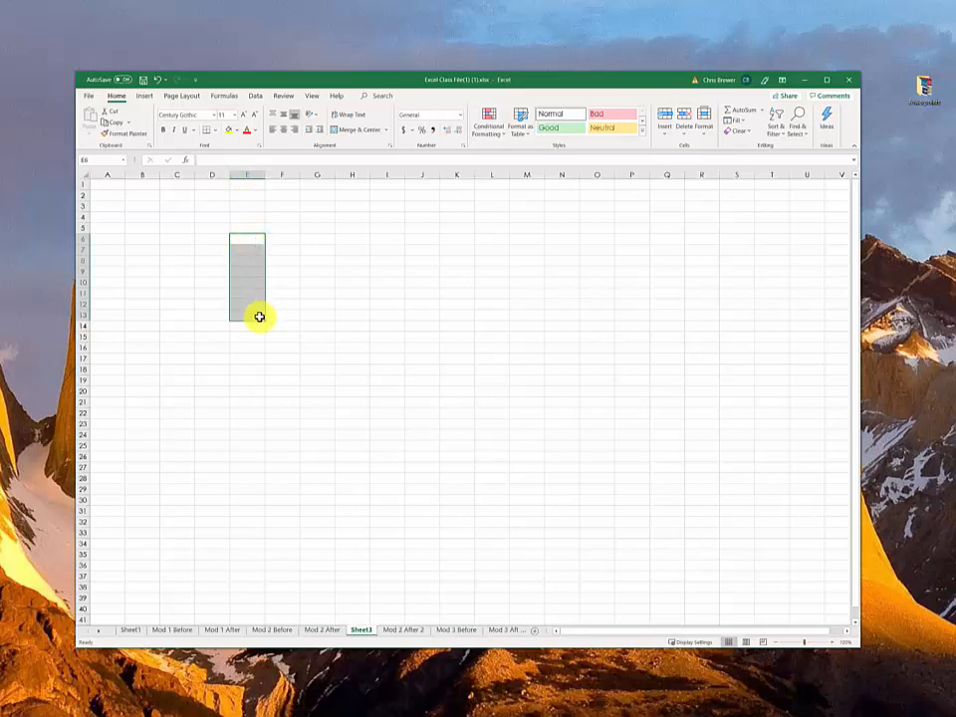
pyautogui.click(242, 239)
pyautogui.moveTo(243, 239); pyautogui.dragTo(393, 240)
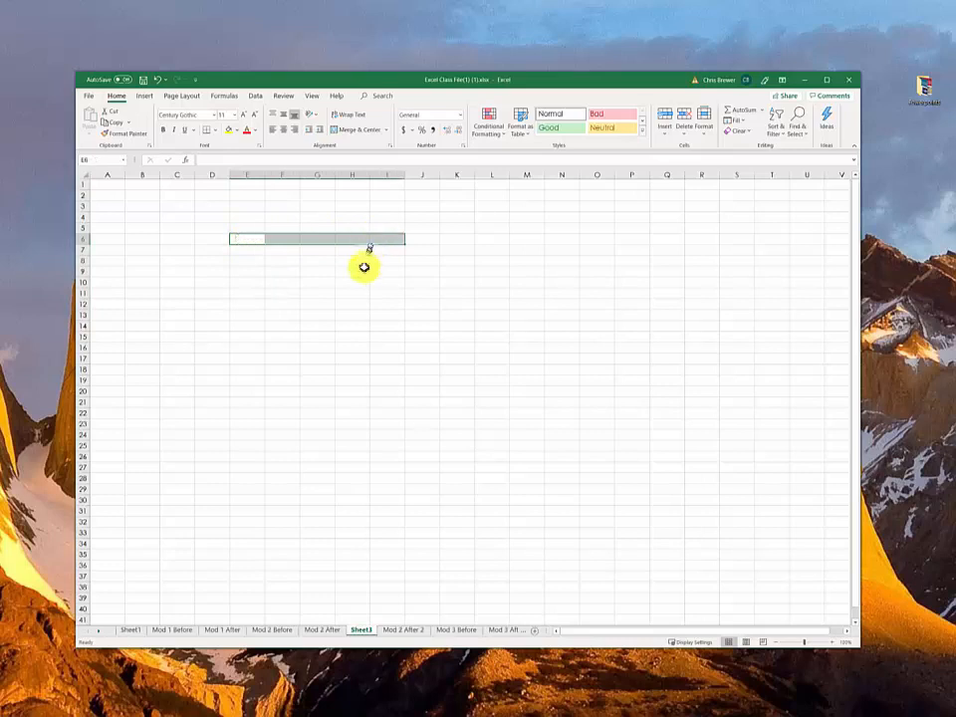
pyautogui.moveTo(235, 238); pyautogui.dragTo(388, 351)
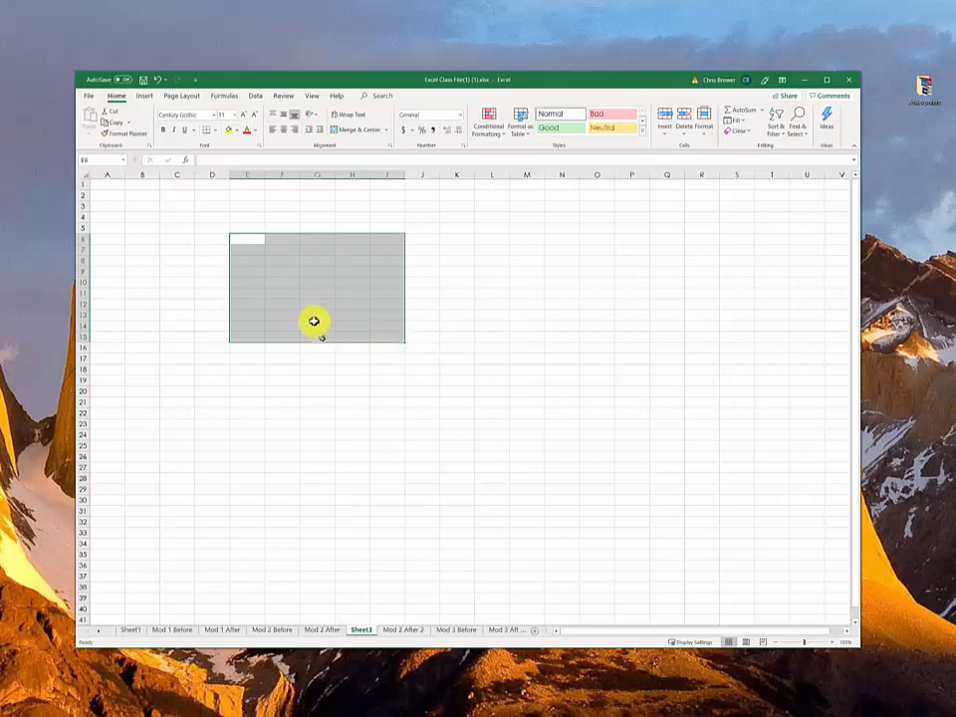
pyautogui.click(316, 404)
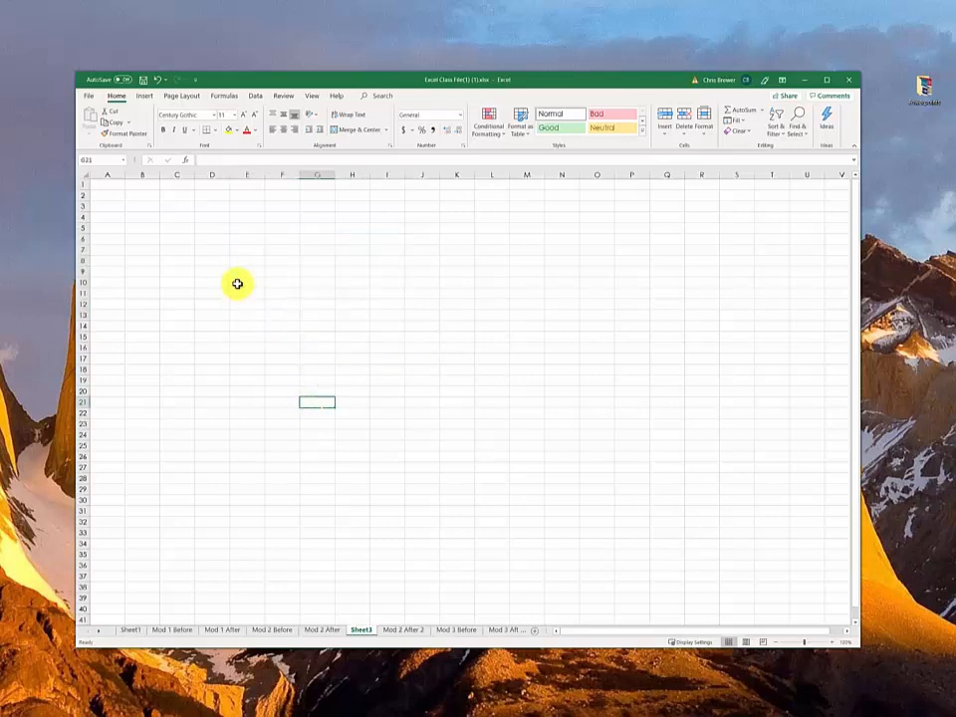
# - Select the non-adjacent cells F6, F11, H12, I7, K17, H19:H20 and E16:E17 together as one multiple selection
pyautogui.click(285, 237)
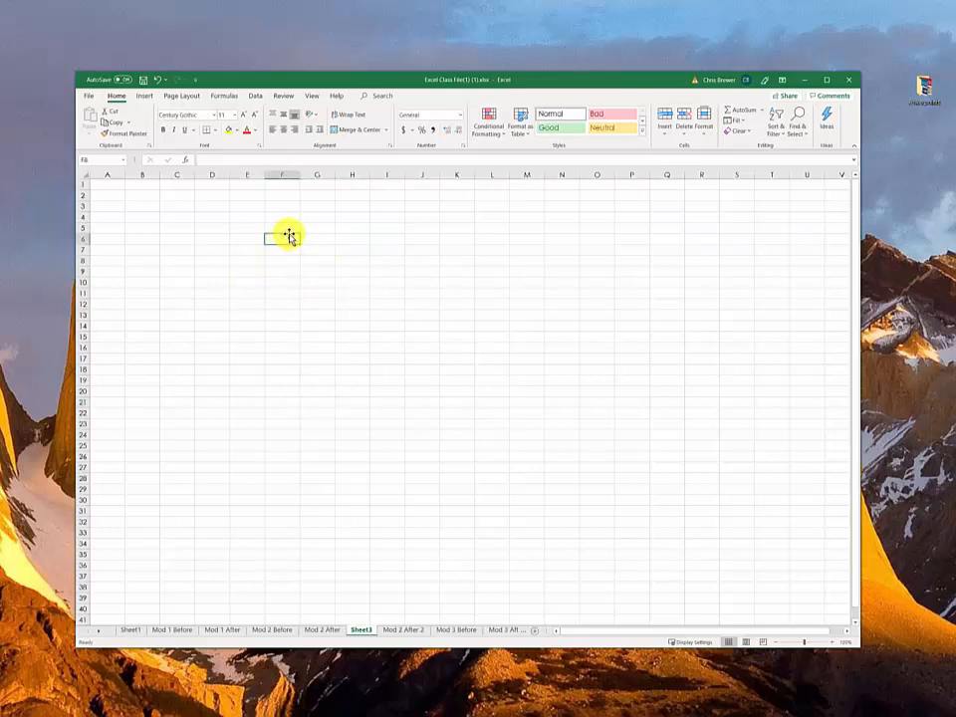
pyautogui.keyDown('ctrl'); pyautogui.click(288, 289); pyautogui.keyUp('ctrl')
pyautogui.keyDown('ctrl'); pyautogui.click(354, 304); pyautogui.keyUp('ctrl')
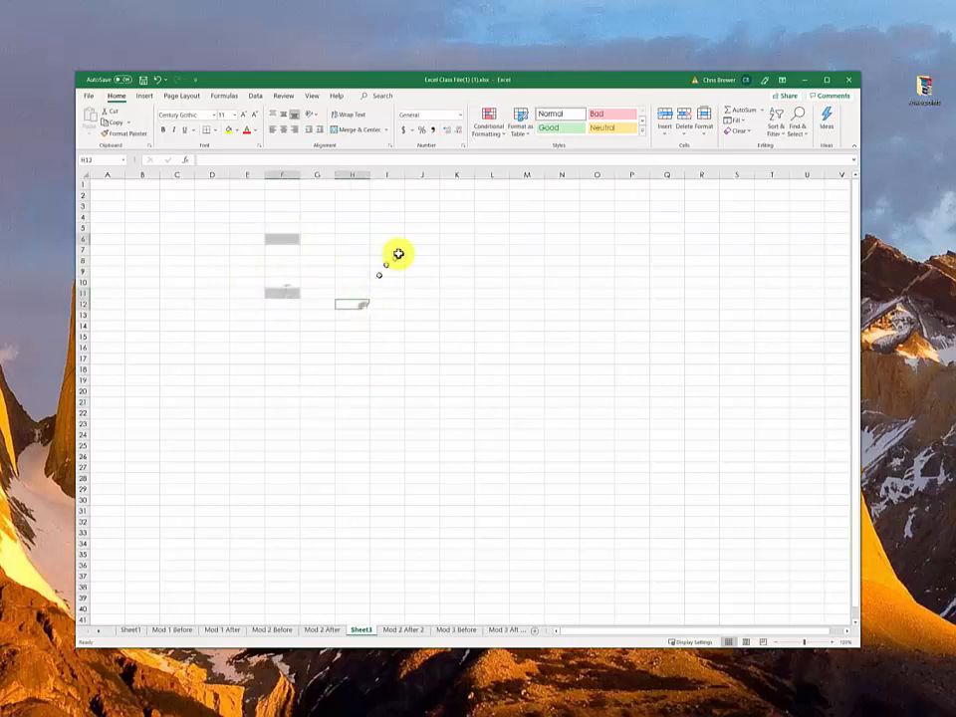
pyautogui.keyDown('ctrl'); pyautogui.click(394, 250); pyautogui.keyUp('ctrl')
pyautogui.keyDown('ctrl'); pyautogui.click(450, 357); pyautogui.keyUp('ctrl')
pyautogui.moveTo(353, 391); pyautogui.dragTo(353, 381)
pyautogui.moveTo(247, 347); pyautogui.dragTo(247, 358)
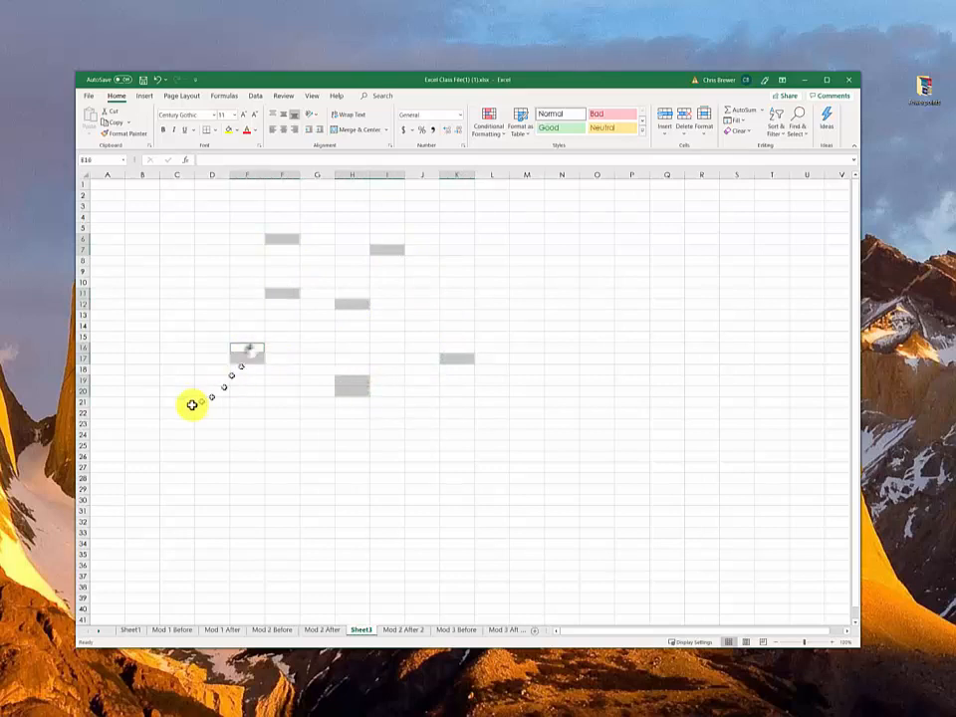
# - Add C20:C21, B14, C10:C11, D13 and D8 to the multiple selection, and clear it by choosing cell H28
pyautogui.moveTo(177, 402); pyautogui.dragTo(177, 390)
pyautogui.keyDown('ctrl'); pyautogui.click(149, 326); pyautogui.keyUp('ctrl')
pyautogui.moveTo(185, 292); pyautogui.dragTo(185, 282)
pyautogui.keyDown('ctrl'); pyautogui.click(214, 314); pyautogui.keyUp('ctrl')
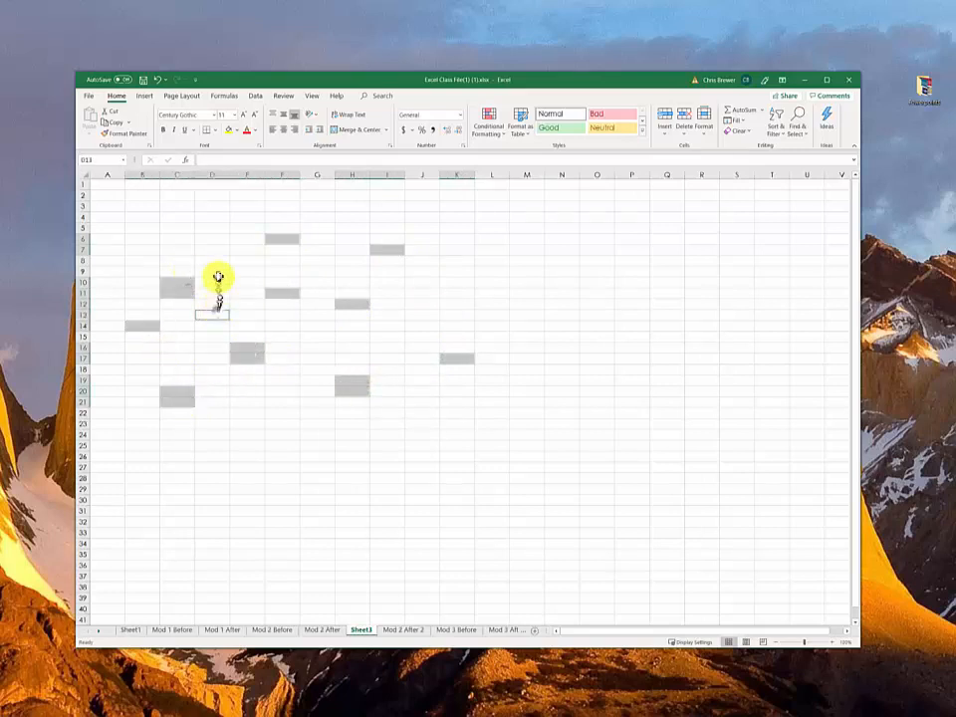
pyautogui.keyDown('ctrl'); pyautogui.click(221, 261); pyautogui.keyUp('ctrl')
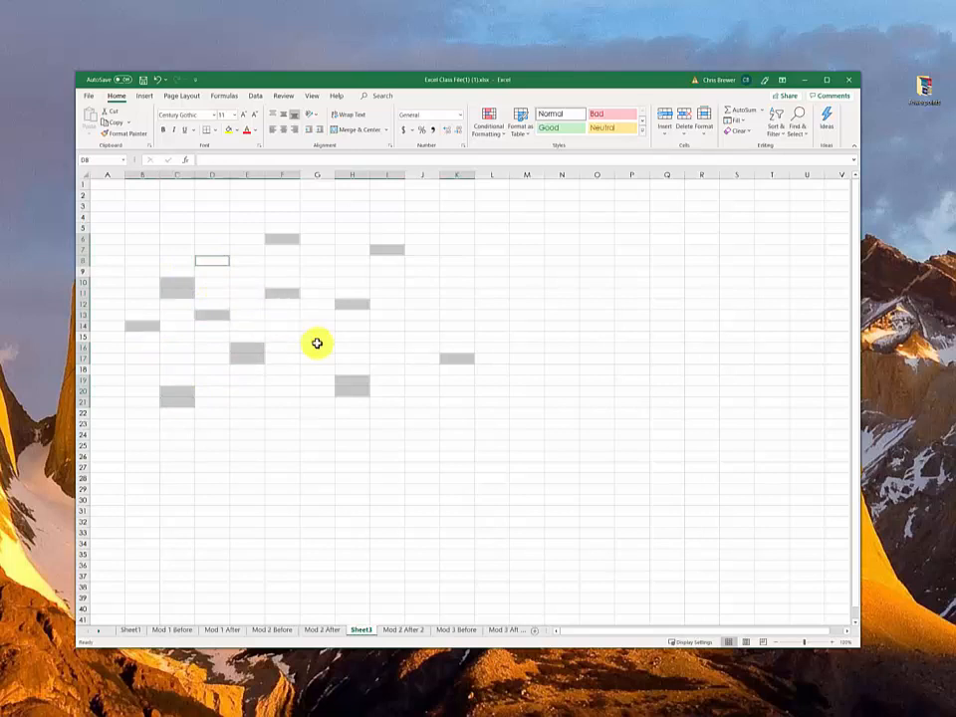
pyautogui.click(356, 477)
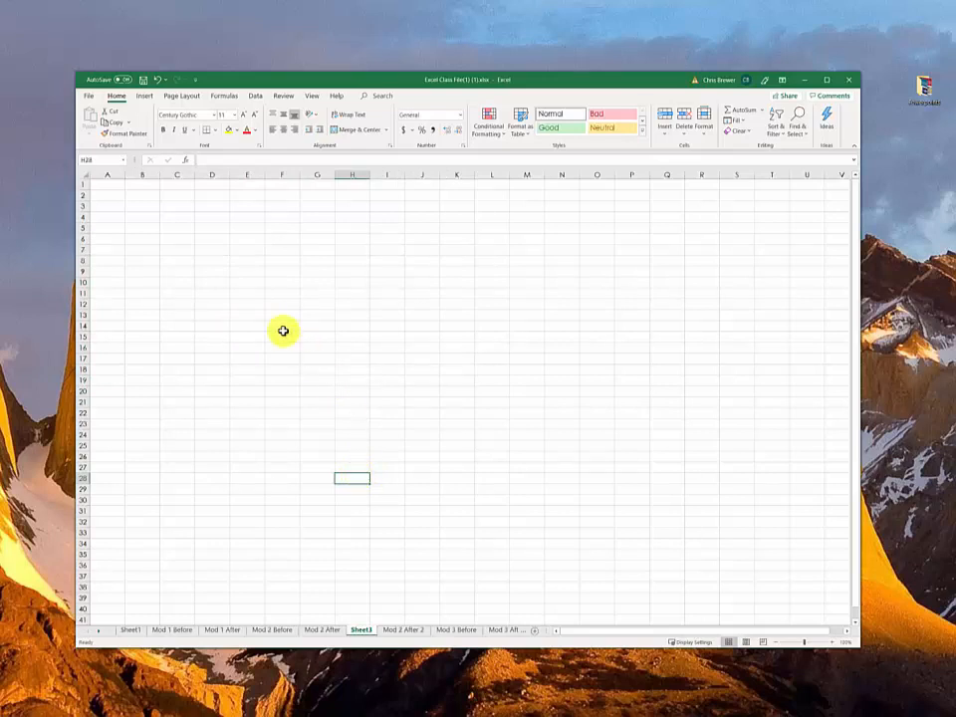
# - Select the whole column E, the whole row 20 and the range D8:F15 in turn, and clear the selection by choosing cell I11
pyautogui.click(249, 173)
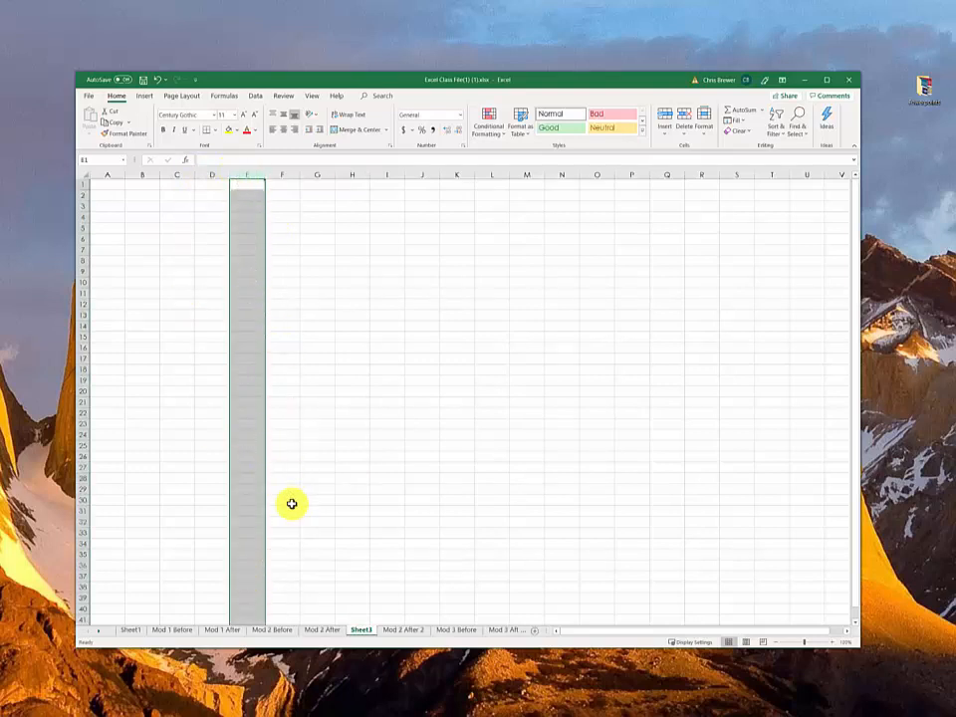
pyautogui.click(80, 390)
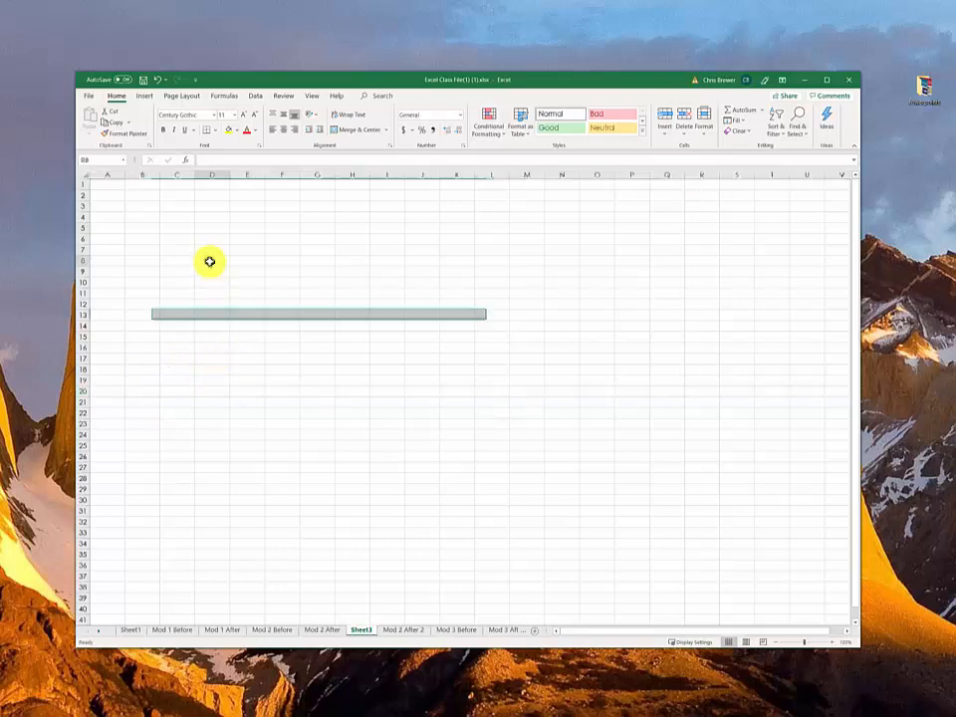
pyautogui.moveTo(209, 260); pyautogui.dragTo(297, 335)
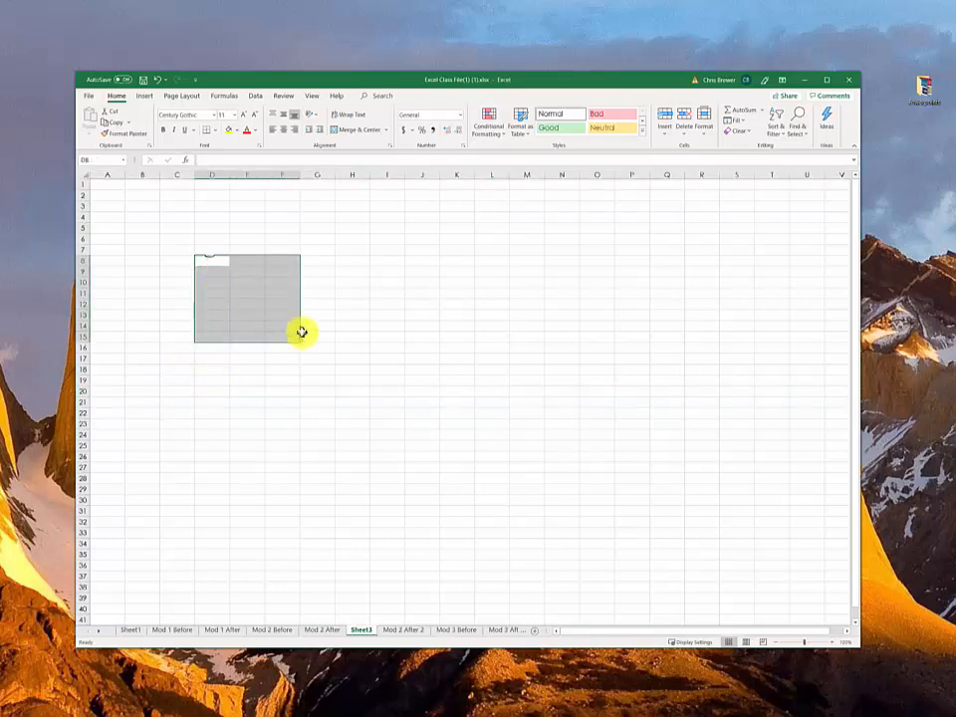
pyautogui.click(384, 293)
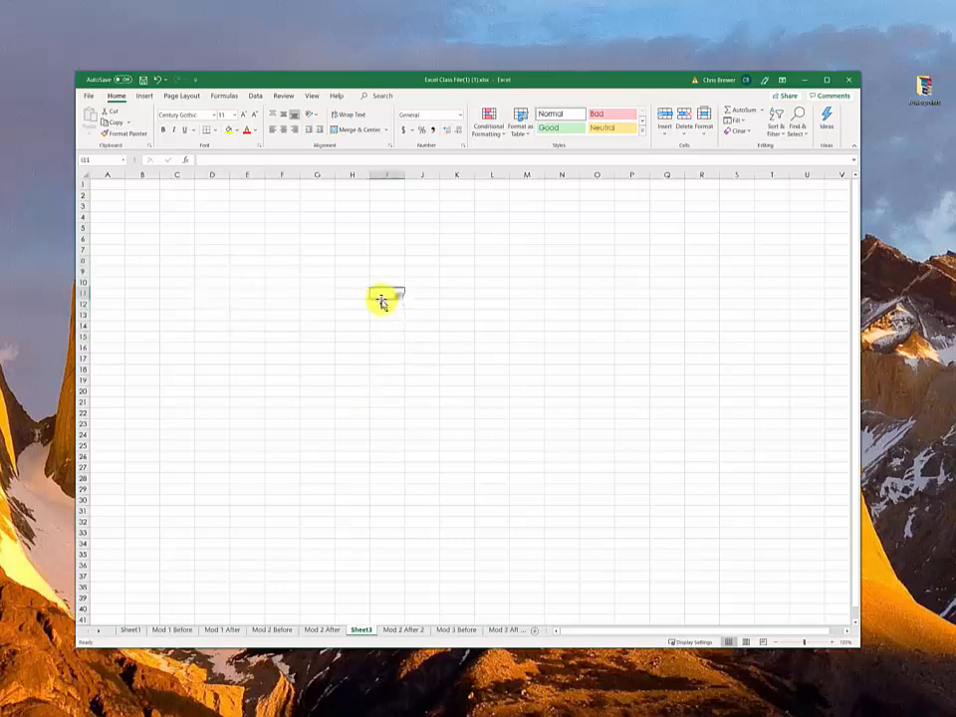
# - Enter 1 in cell C4 and 2 in cell C5
pyautogui.click(177, 229)
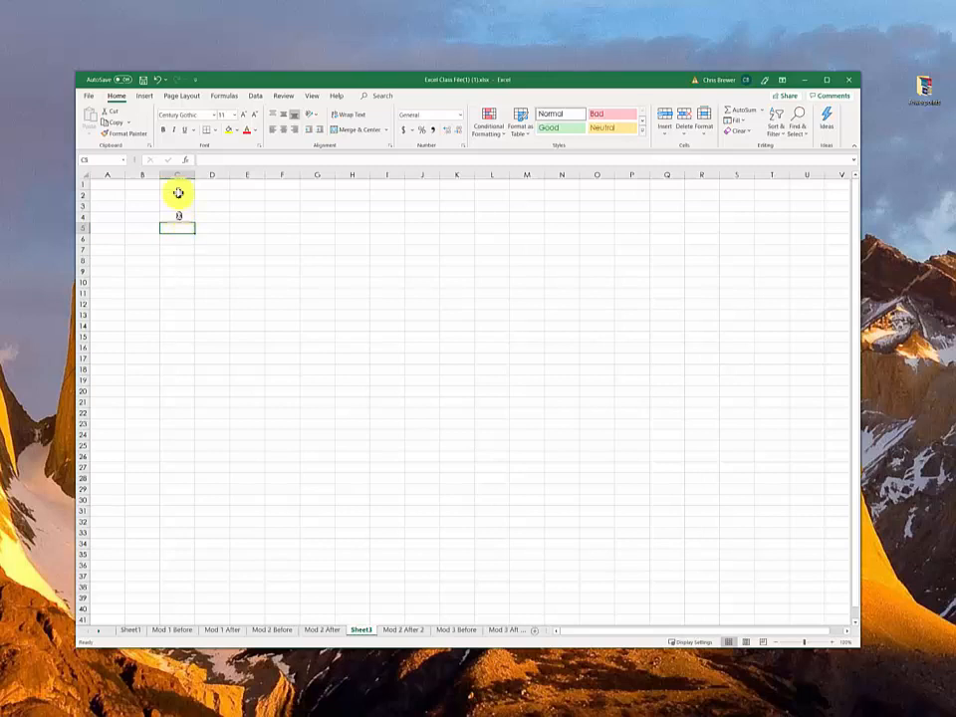
pyautogui.click(168, 220)
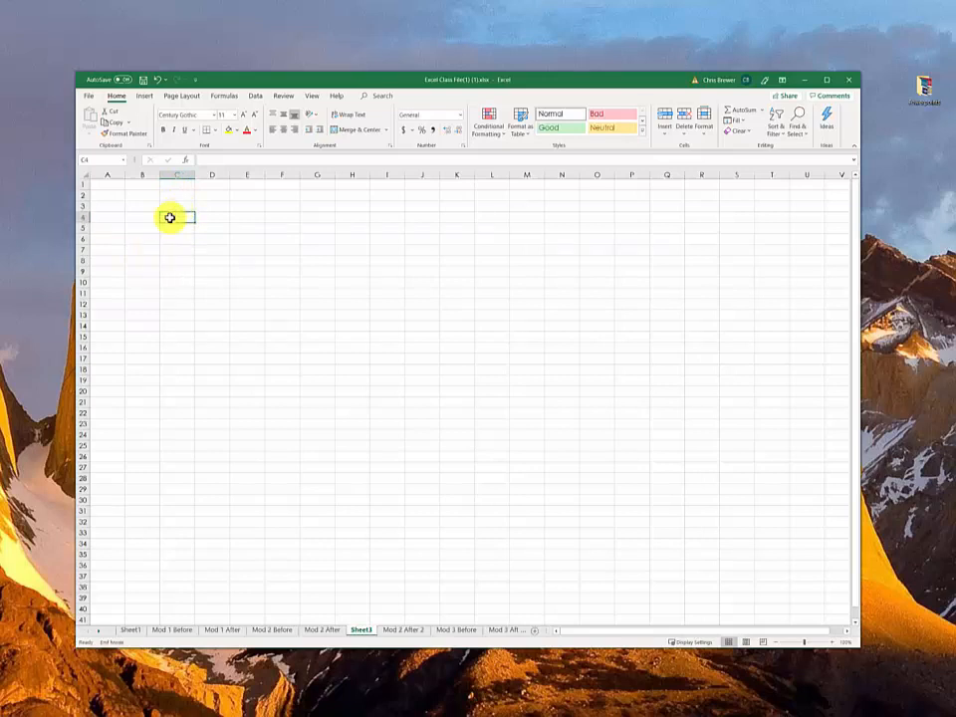
pyautogui.write('1')
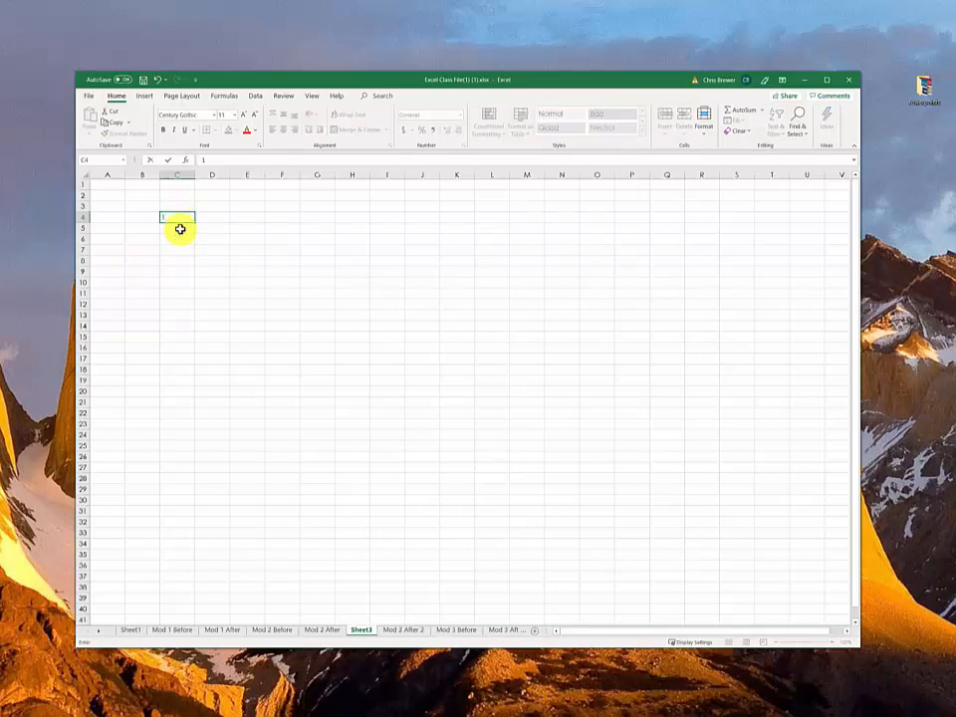
pyautogui.press('Return')
pyautogui.write('2')
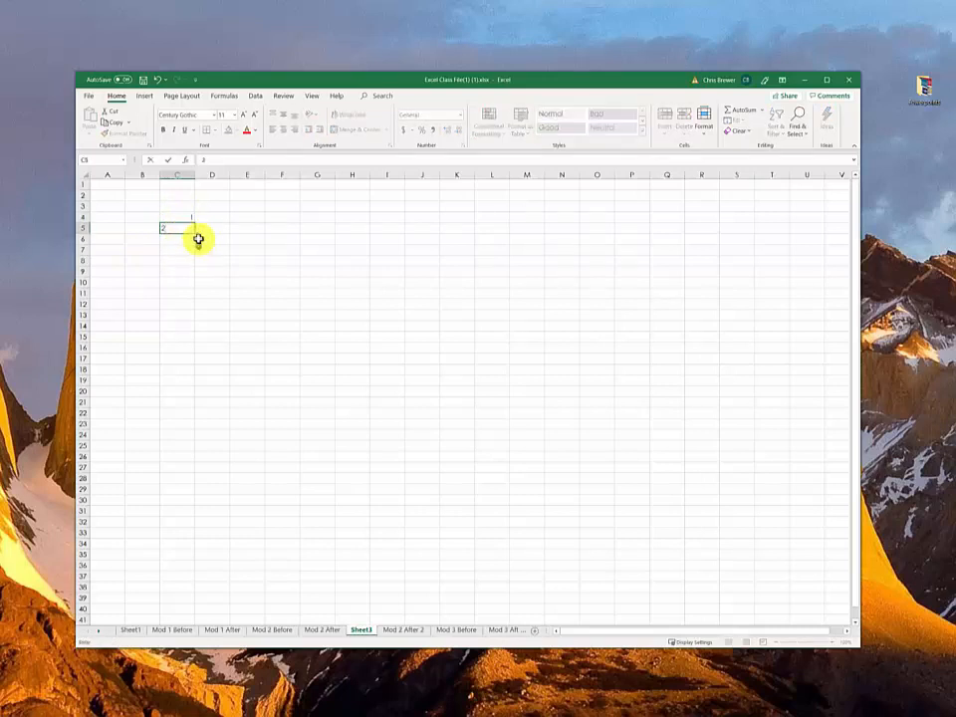
pyautogui.moveTo(198, 240); pyautogui.dragTo(200, 234)
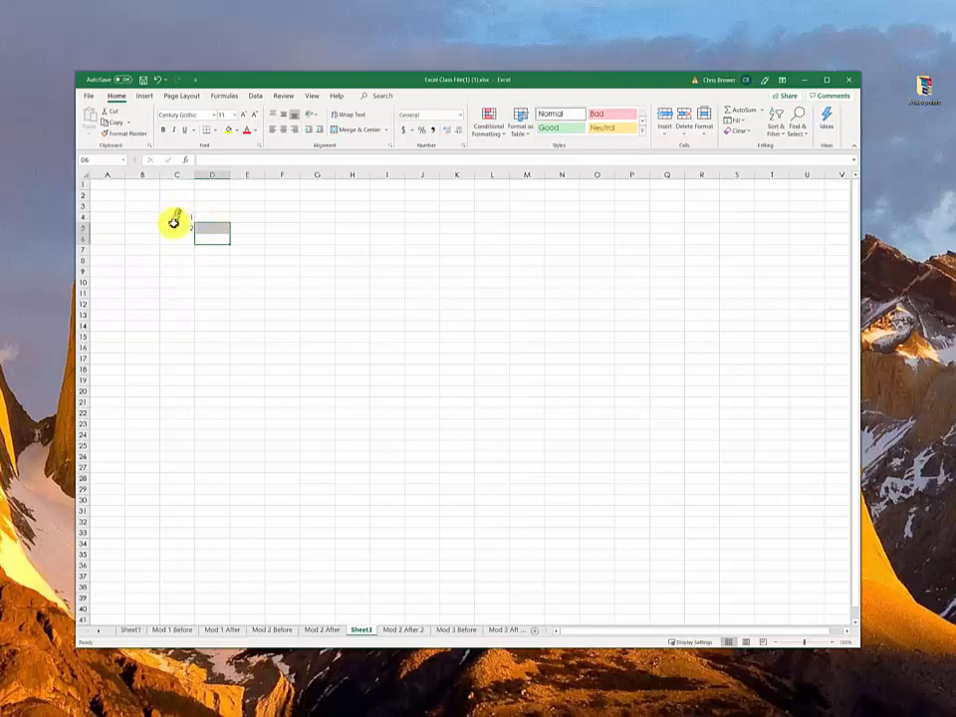
pyautogui.click(274, 231)
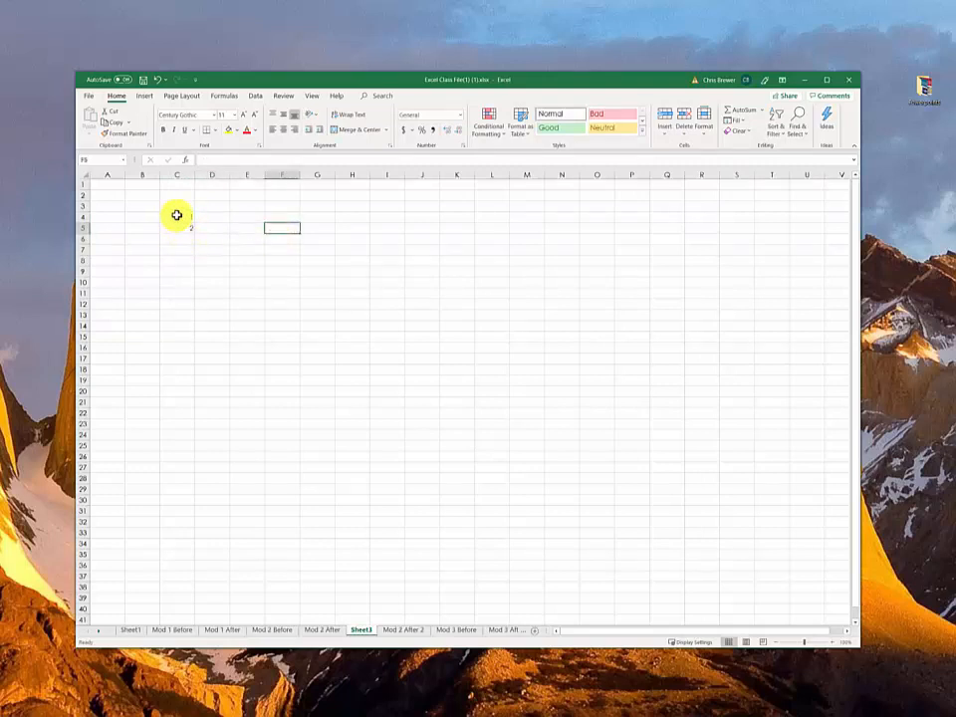
# - Extend the number series from C4:C5 down through C8 with AutoFill
pyautogui.moveTo(173, 219); pyautogui.dragTo(178, 225)
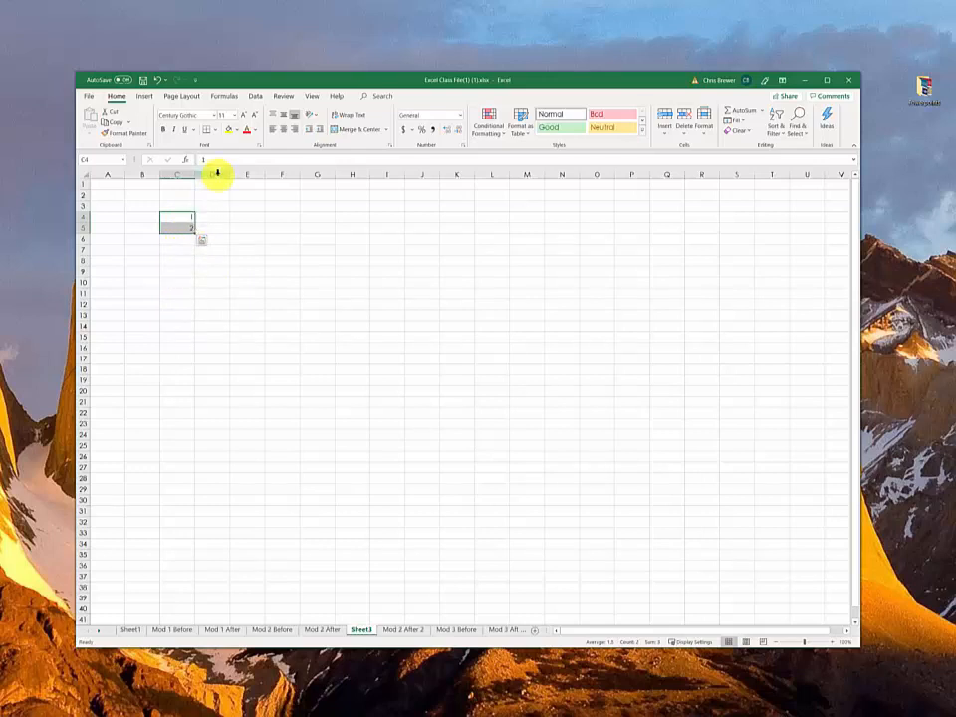
pyautogui.moveTo(271, 217); pyautogui.dragTo(247, 216)
pyautogui.click(184, 215)
pyautogui.moveTo(184, 216); pyautogui.dragTo(179, 230)
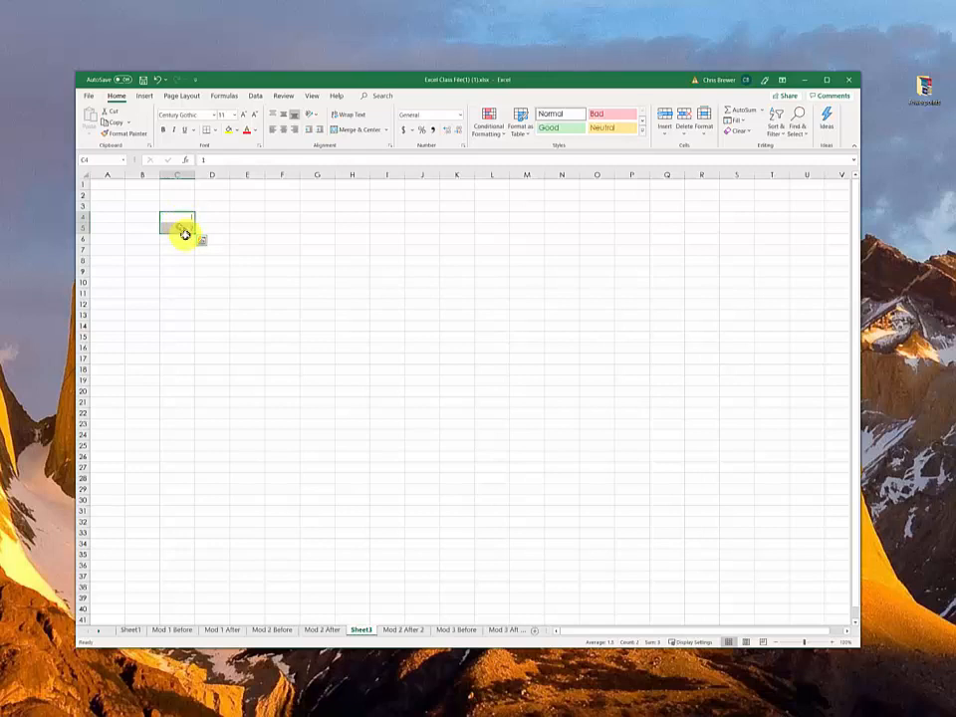
pyautogui.click(196, 234)
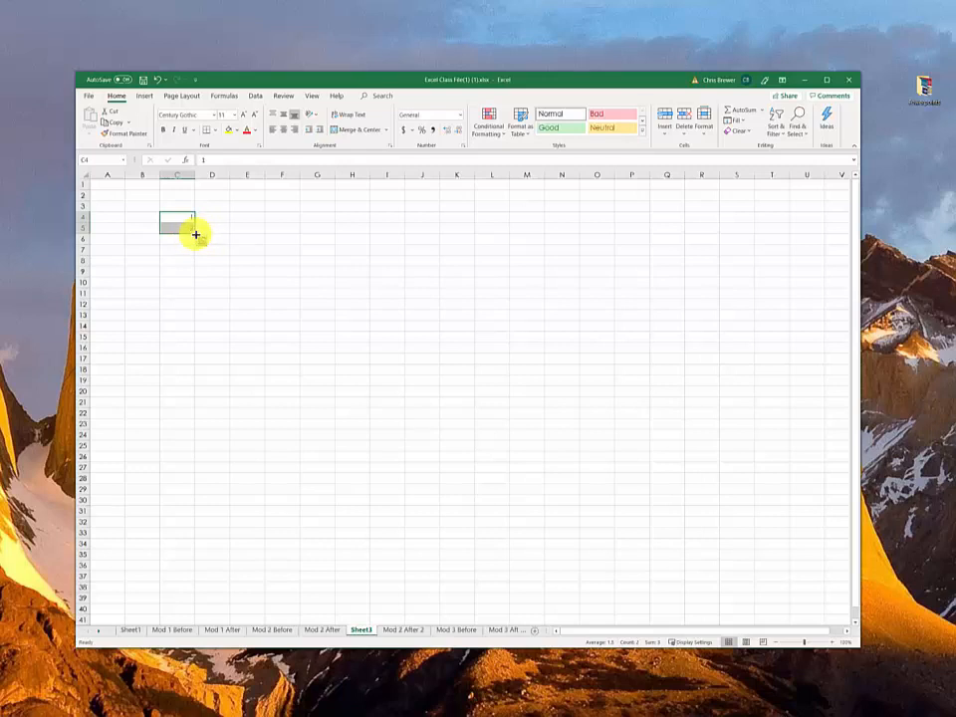
pyautogui.moveTo(197, 234); pyautogui.dragTo(196, 234)
pyautogui.moveTo(197, 234); pyautogui.dragTo(195, 260)
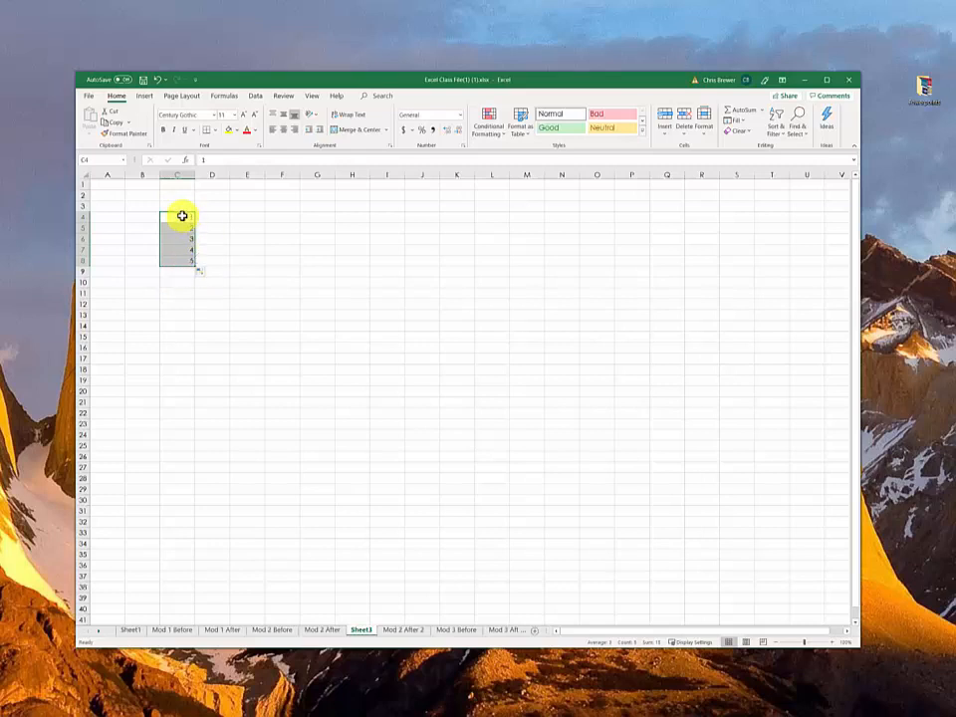
pyautogui.moveTo(183, 215); pyautogui.dragTo(181, 228)
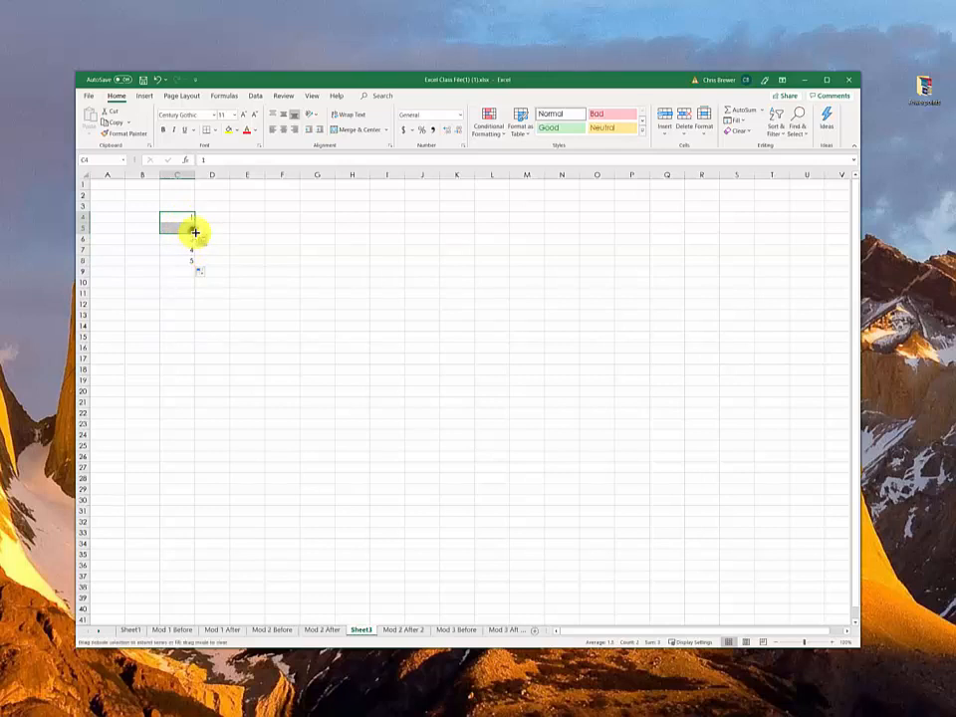
pyautogui.moveTo(195, 233); pyautogui.dragTo(191, 263)
# - Try filling down through C8 from cell C4 alone, undo that fill, and reselect C4:C5
pyautogui.click(185, 215)
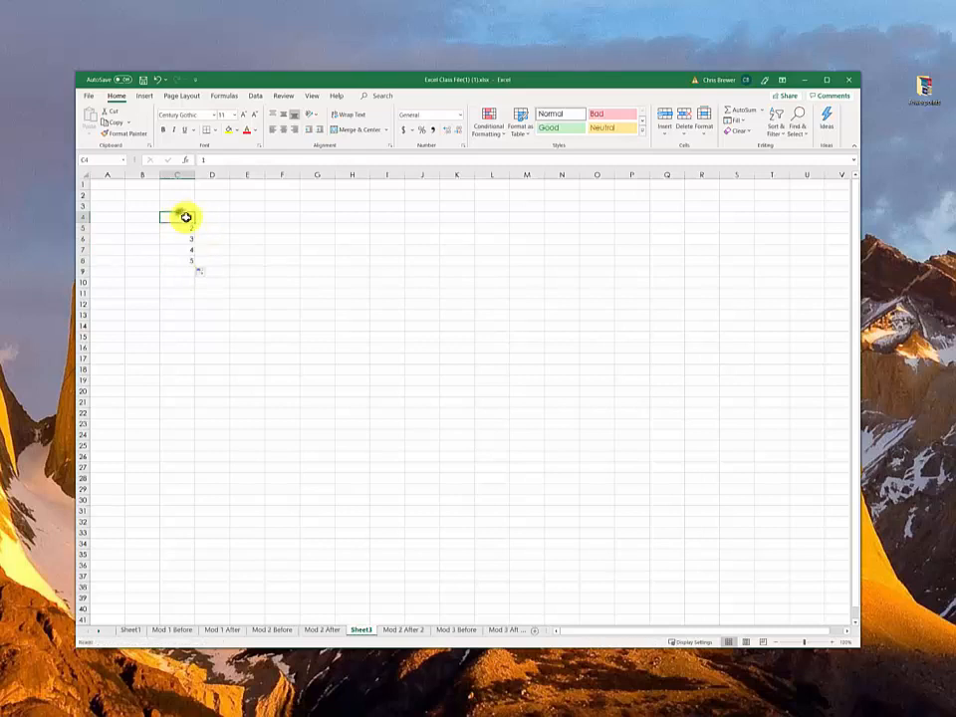
pyautogui.moveTo(196, 223); pyautogui.dragTo(185, 267)
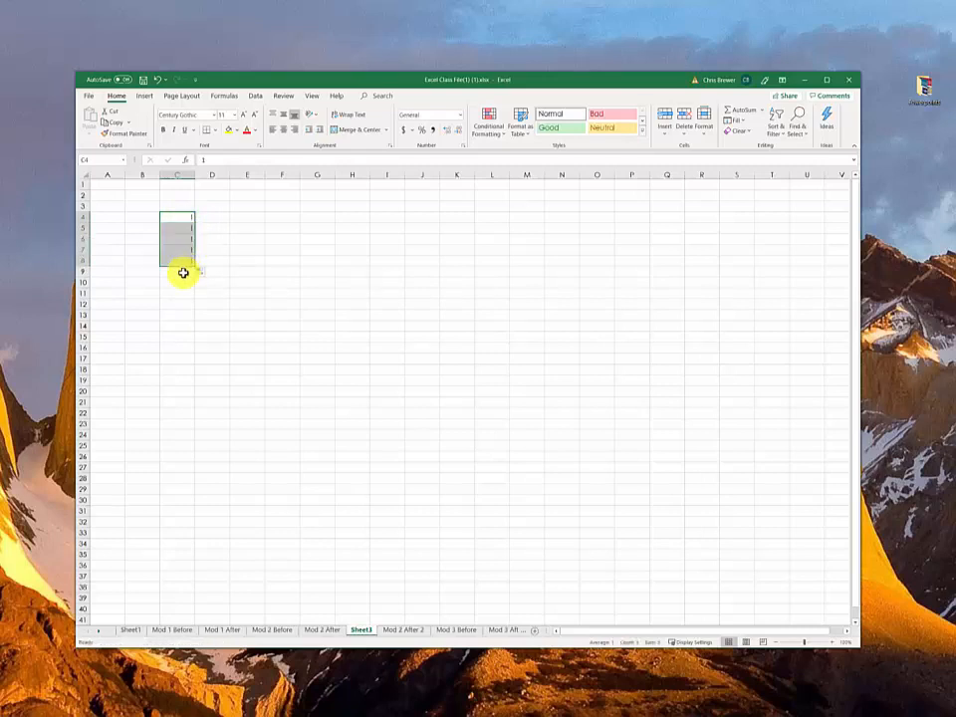
pyautogui.hotkey('ctrl', 'z')
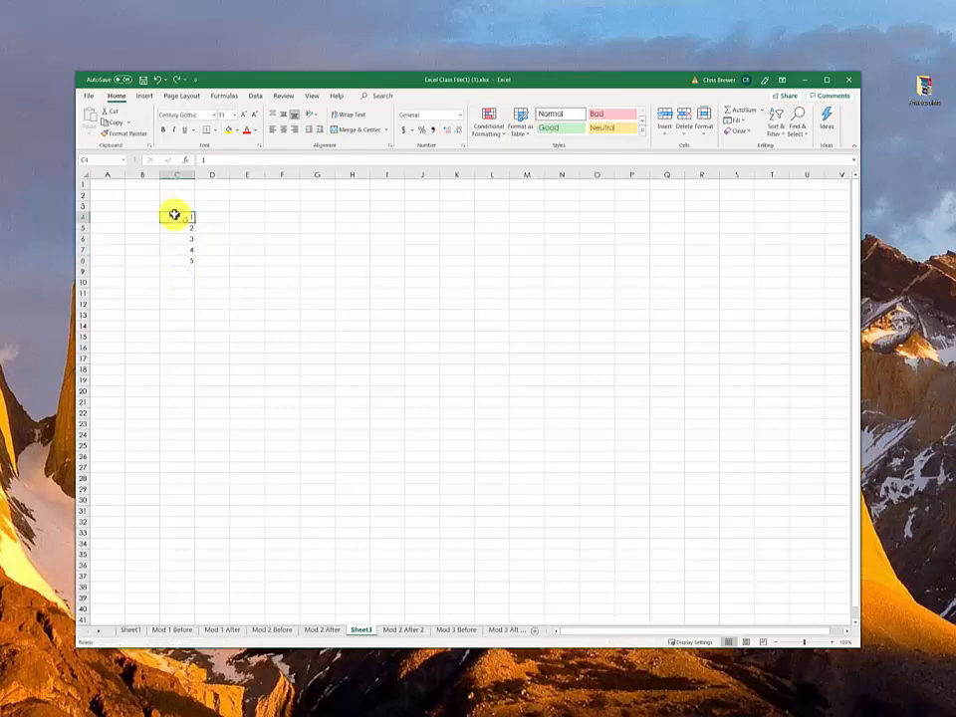
pyautogui.moveTo(176, 220); pyautogui.dragTo(177, 229)
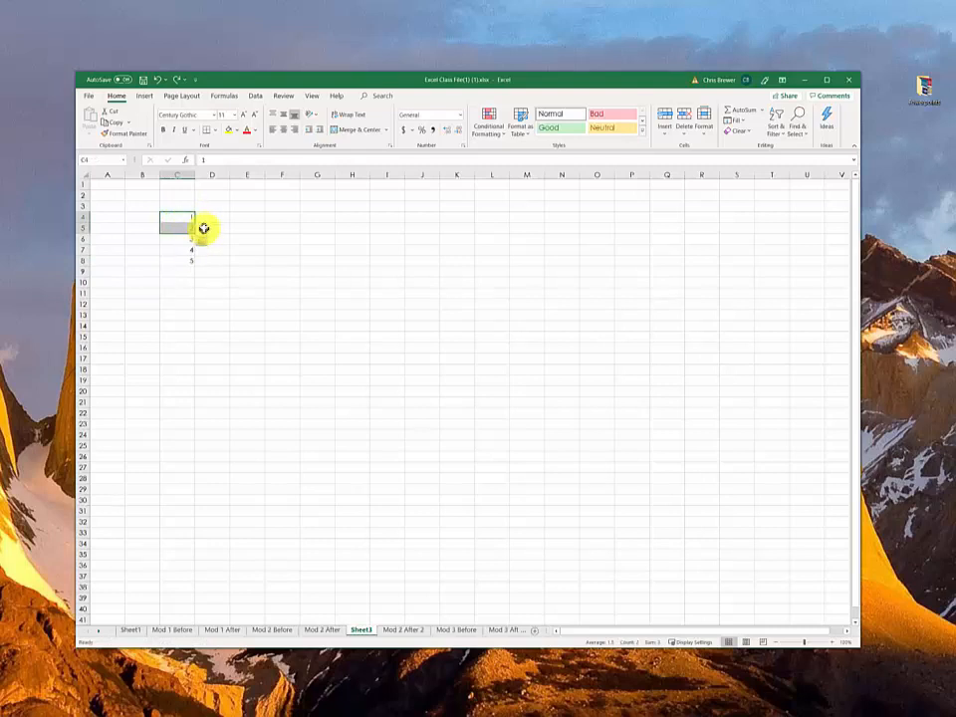
# - Enter 2 in D4 and 4 in D5, and extend the series down through D8 with AutoFill
pyautogui.click(212, 218)
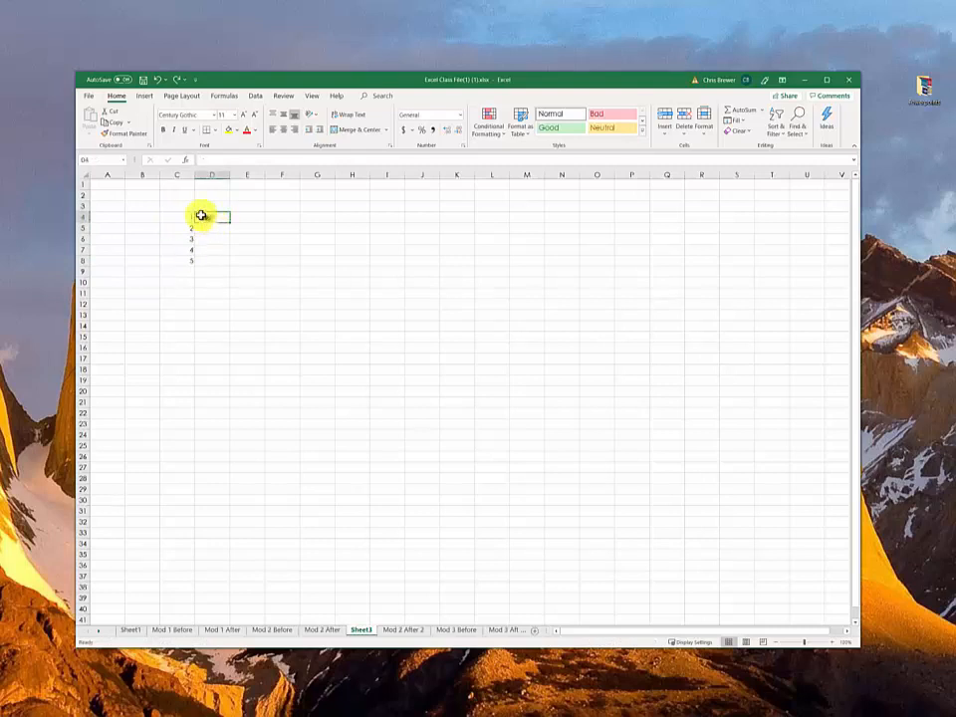
pyautogui.write('2')
pyautogui.click(220, 228)
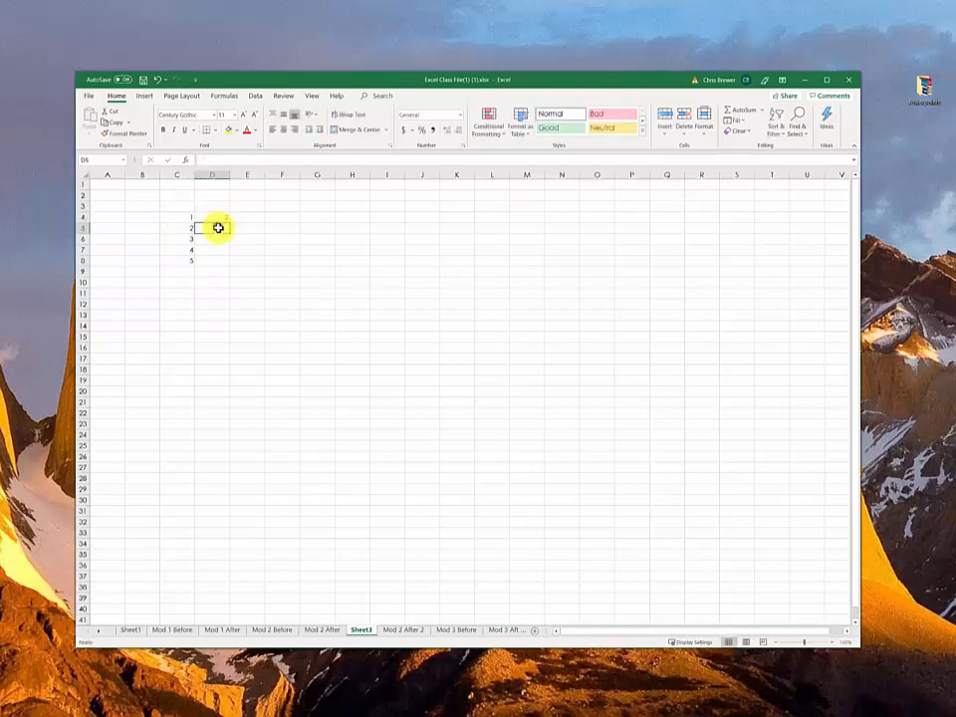
pyautogui.write('4')
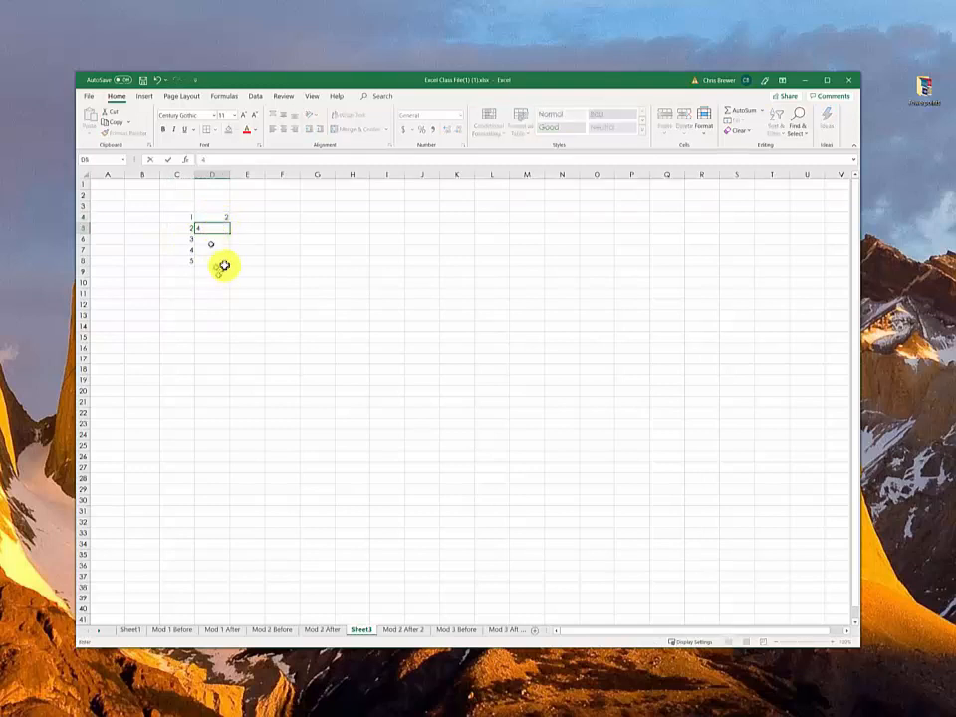
pyautogui.click(223, 263)
pyautogui.moveTo(219, 217); pyautogui.dragTo(227, 262)
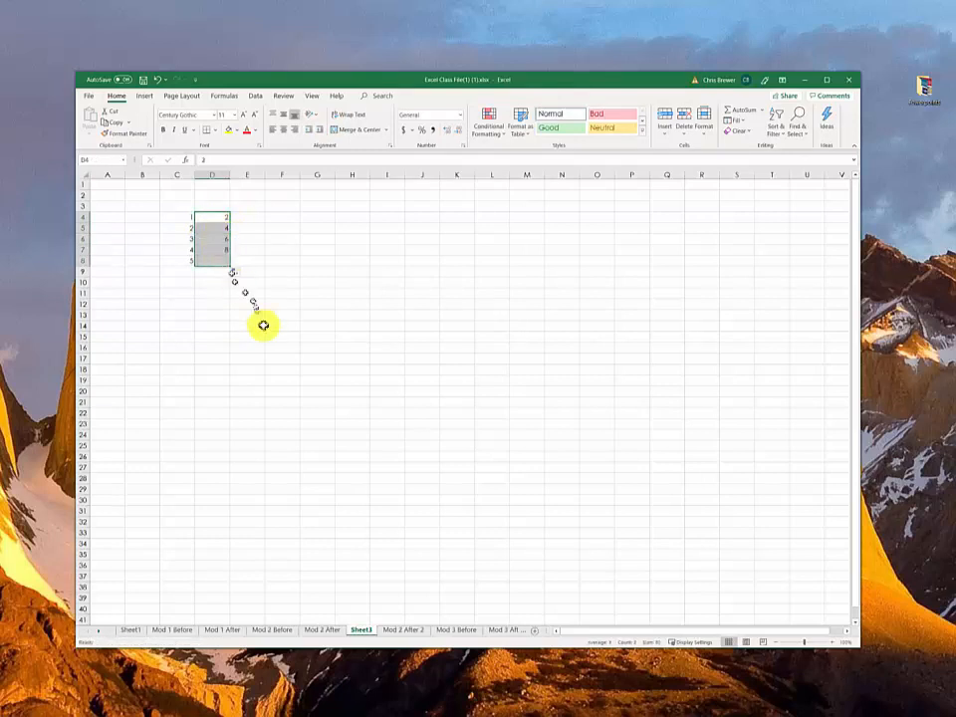
# - Enter 3 in E4 and 6 in E5, and extend the series down through E8 with AutoFill
pyautogui.click(251, 216)
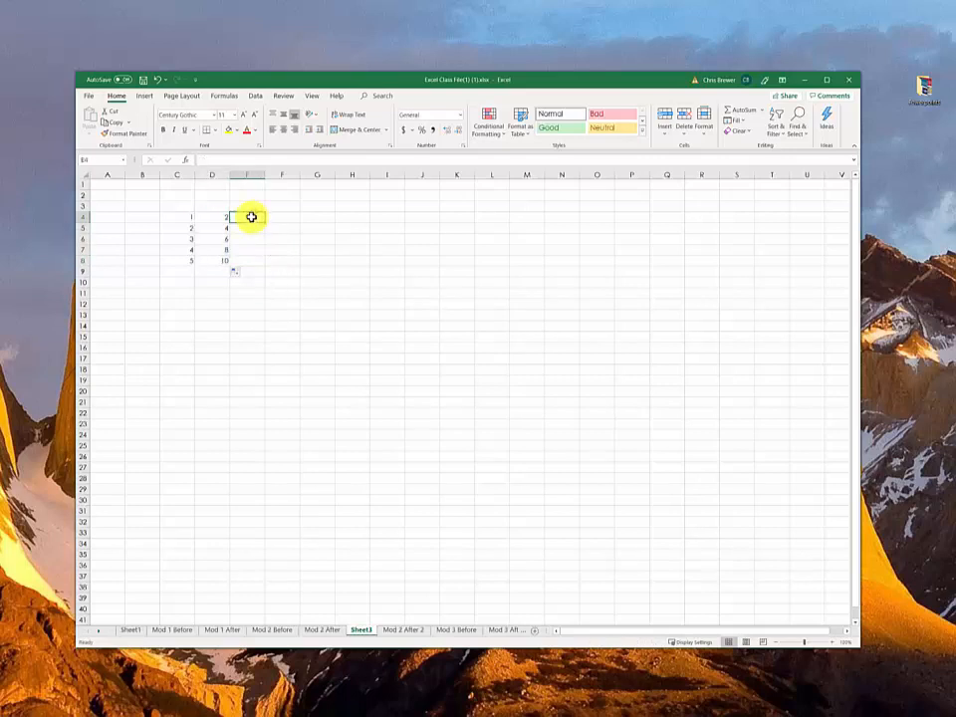
pyautogui.write('3')
pyautogui.press('Return')
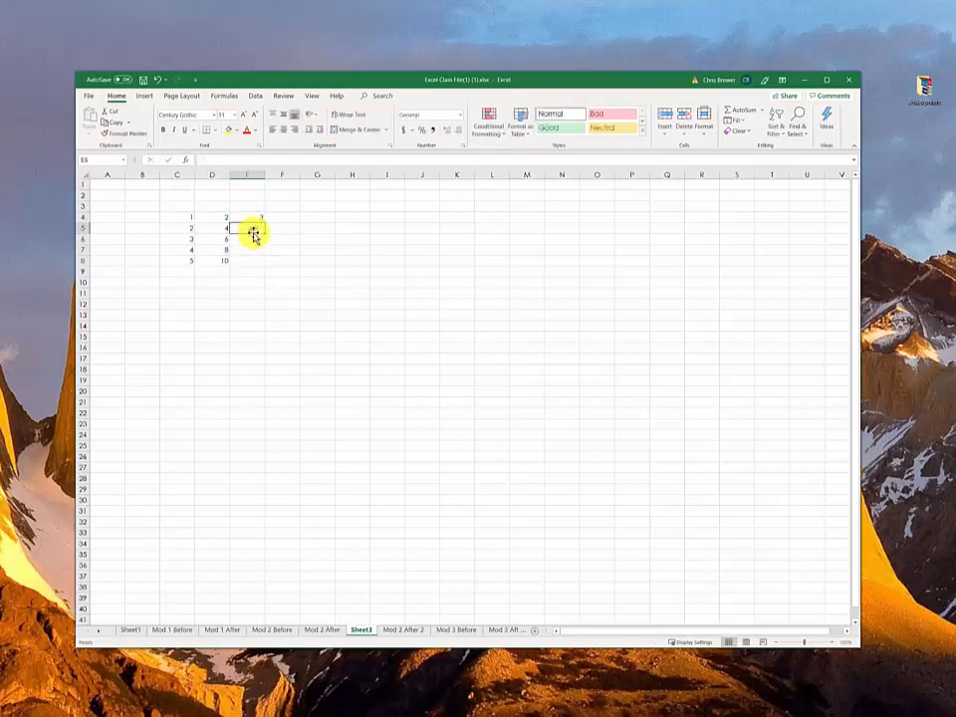
pyautogui.write('6')
pyautogui.press('Return')
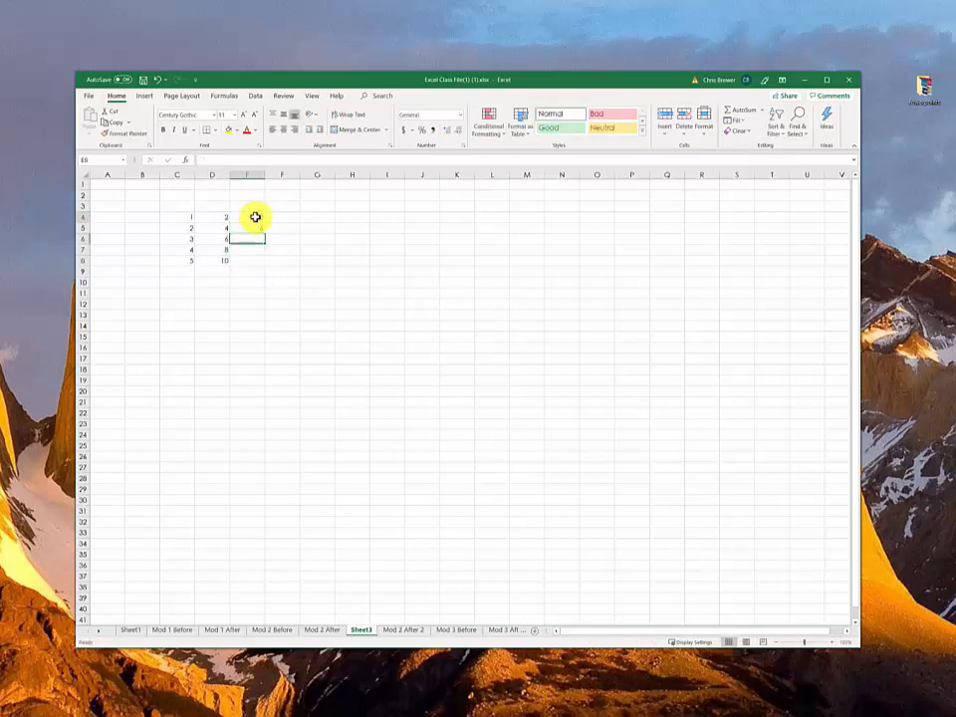
pyautogui.moveTo(254, 216); pyautogui.dragTo(252, 266)
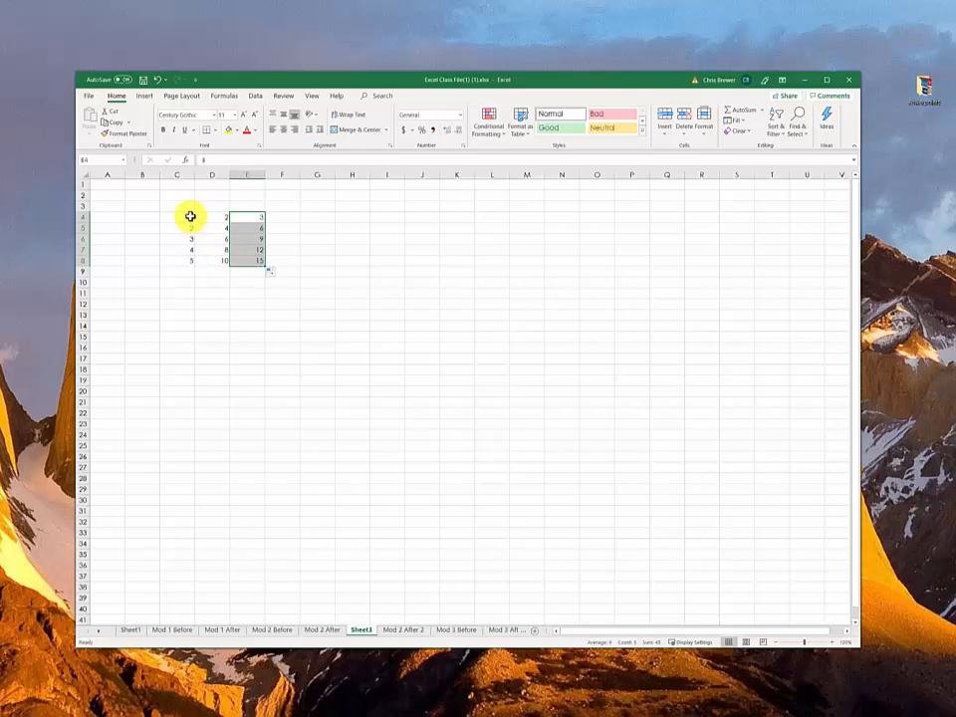
# - Extend the number block C4:E8 across and down to J21 with AutoFill, and undo the extension
pyautogui.moveTo(190, 216); pyautogui.dragTo(251, 263)
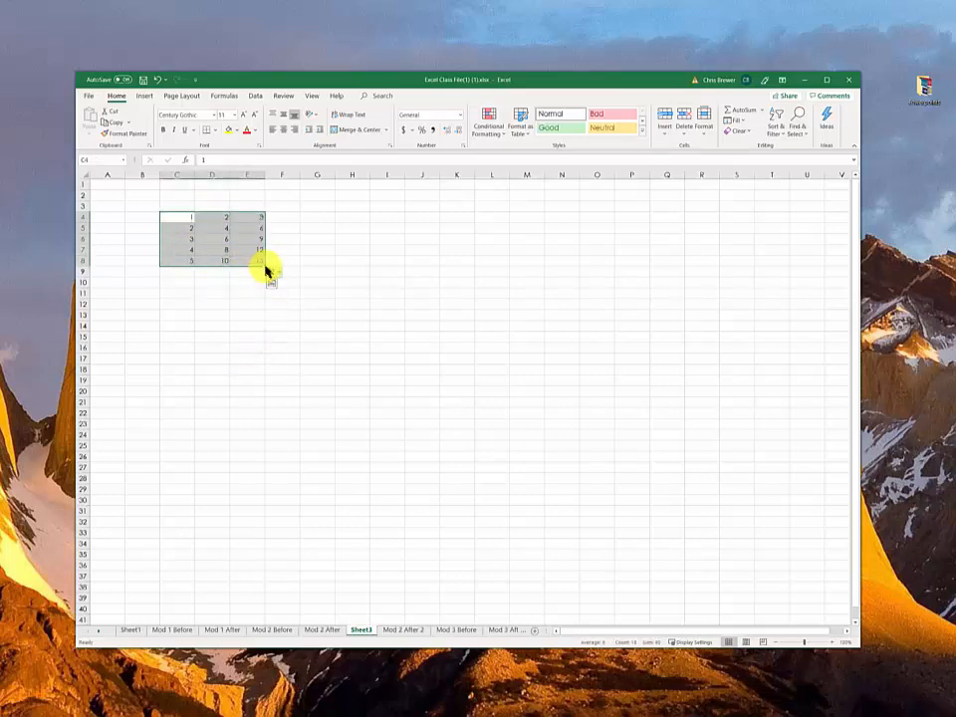
pyautogui.moveTo(266, 266); pyautogui.dragTo(436, 410)
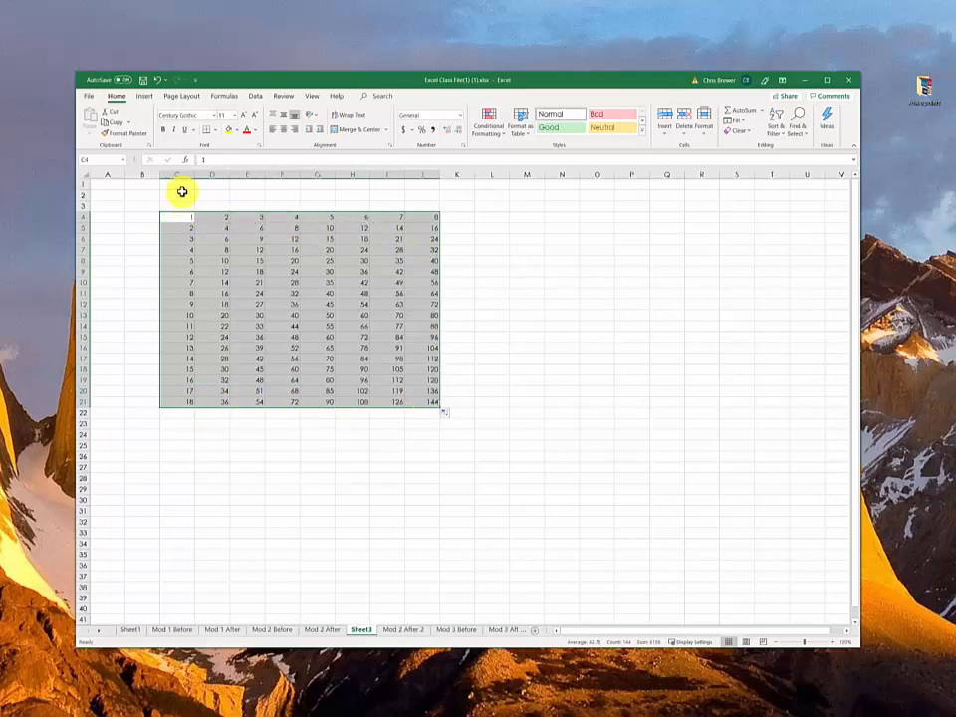
pyautogui.hotkey('ctrl', 'z')
pyautogui.hotkey('ctrl', 'z')
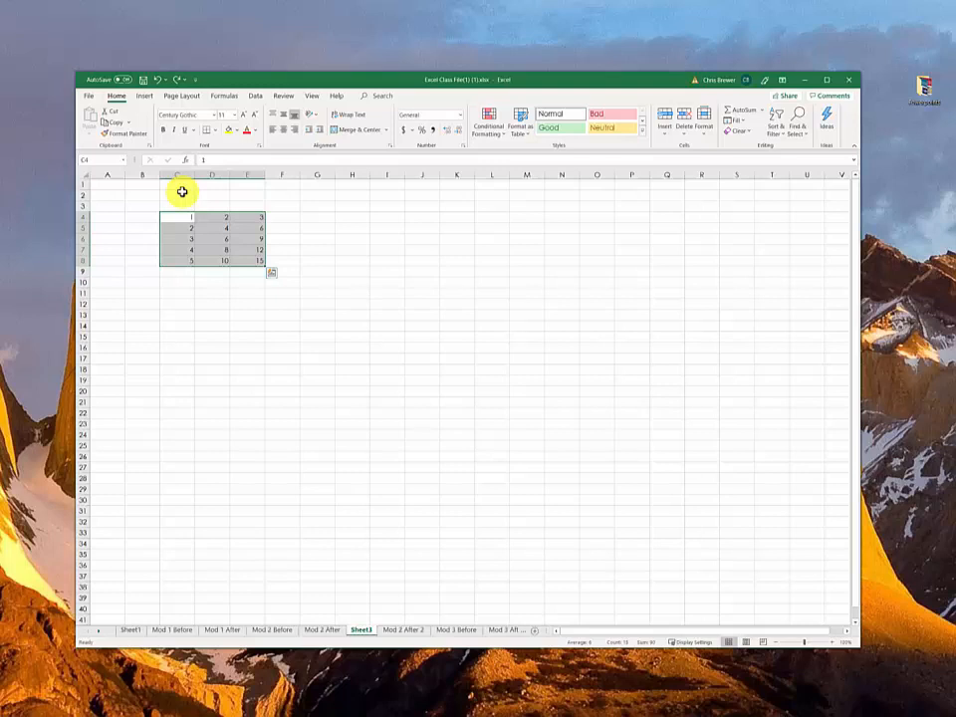
# - Enter the formula =3+2*5 in cell H4
pyautogui.click(355, 216)
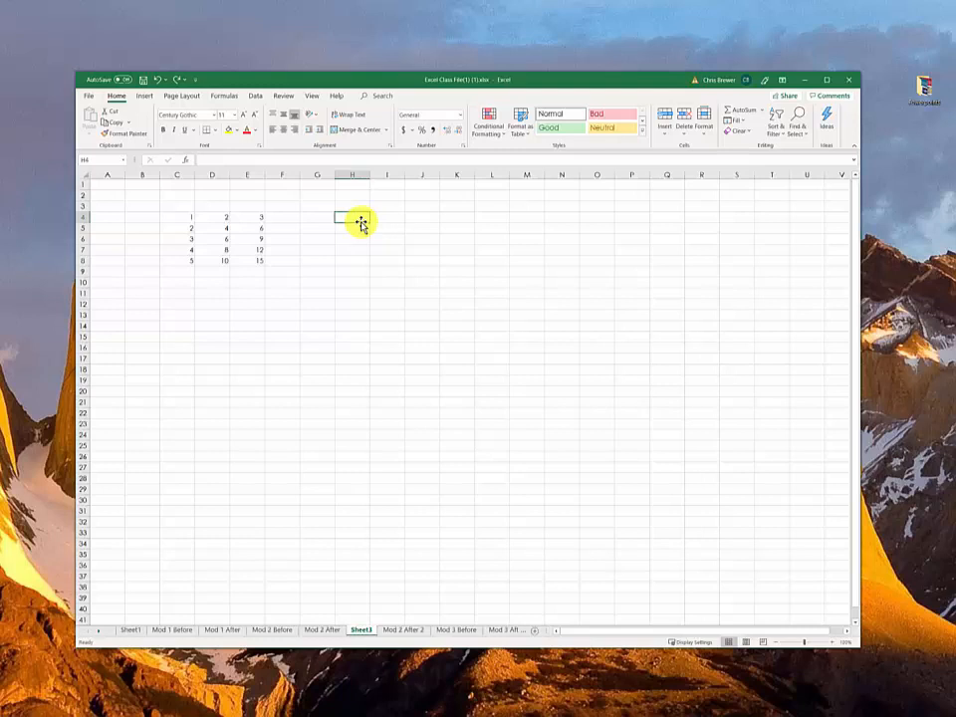
pyautogui.write('=')
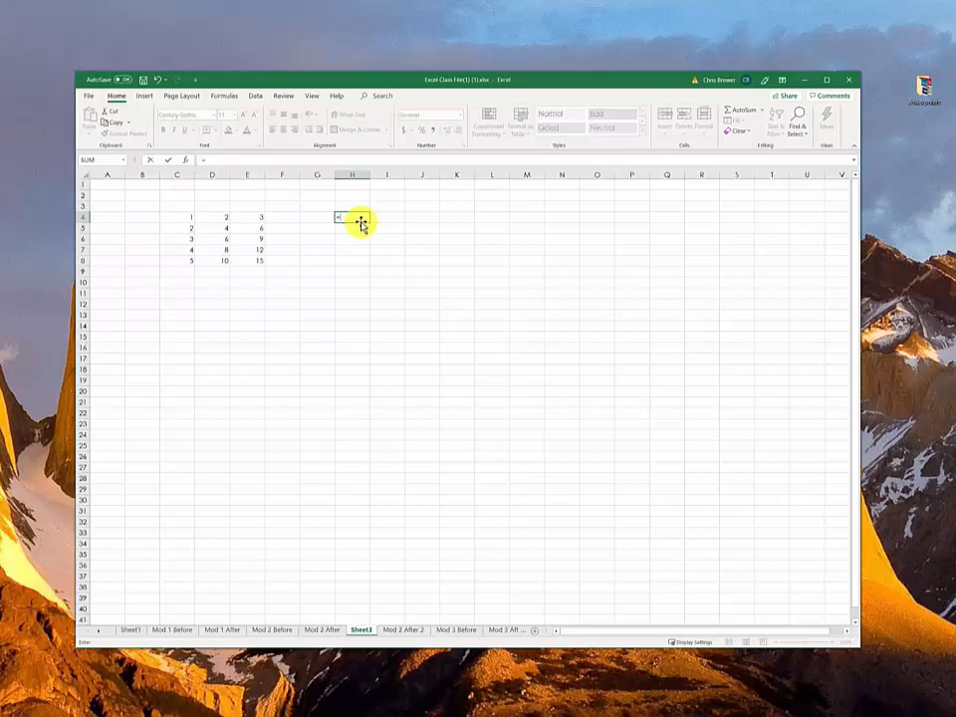
pyautogui.write('2*')
pyautogui.write('5')
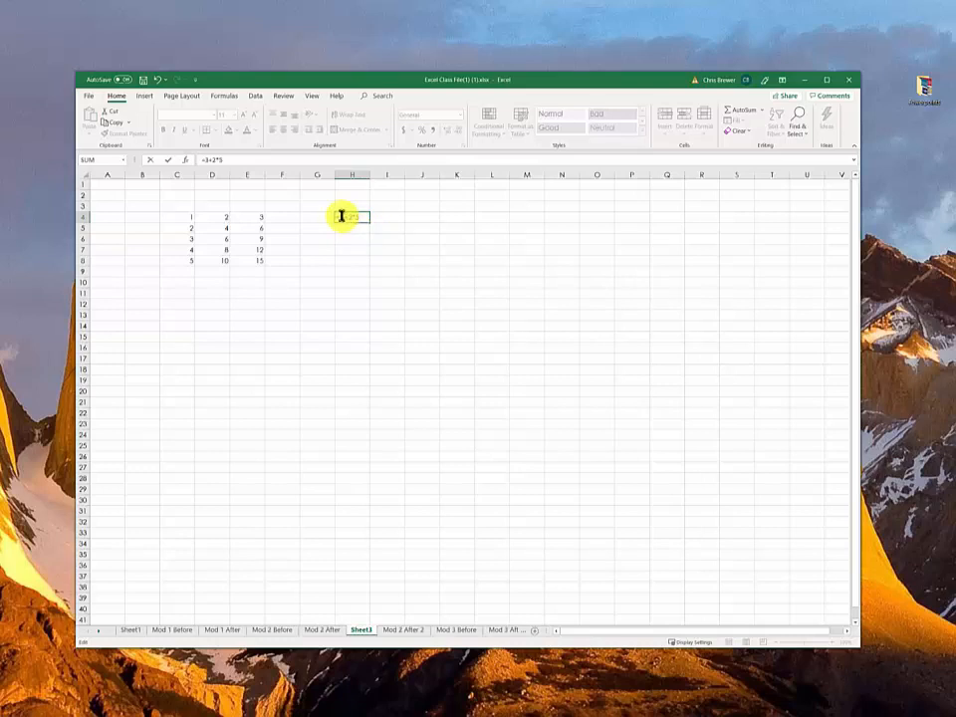
pyautogui.press('Return')
# - Add parentheses to the H4 formula so it reads =(3+2)*5, and clear the cell
pyautogui.click(357, 216)
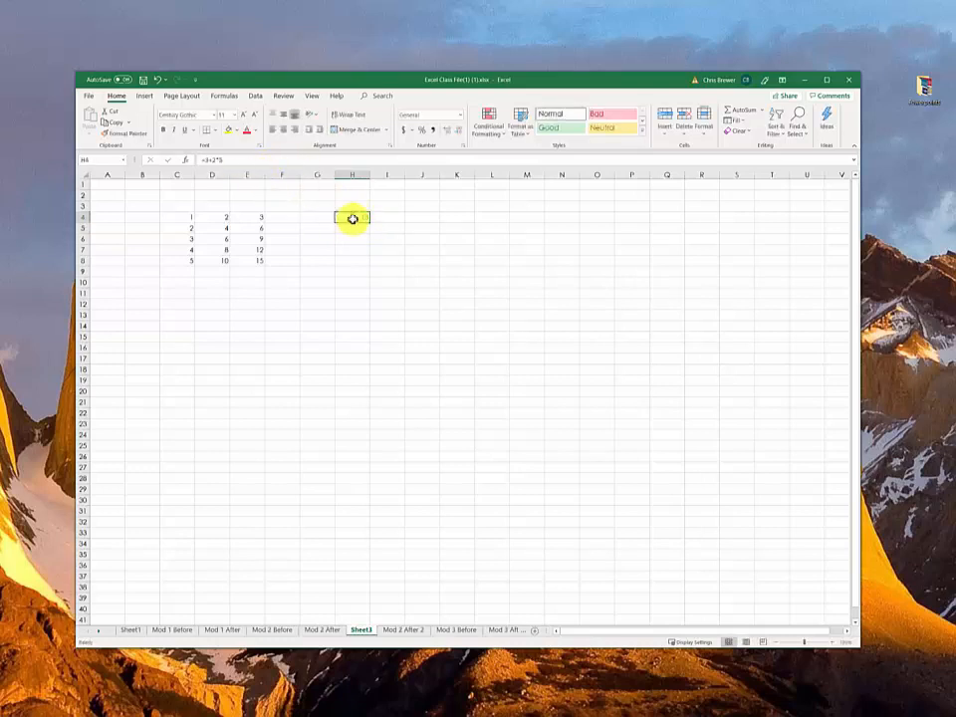
pyautogui.doubleClick(353, 217)
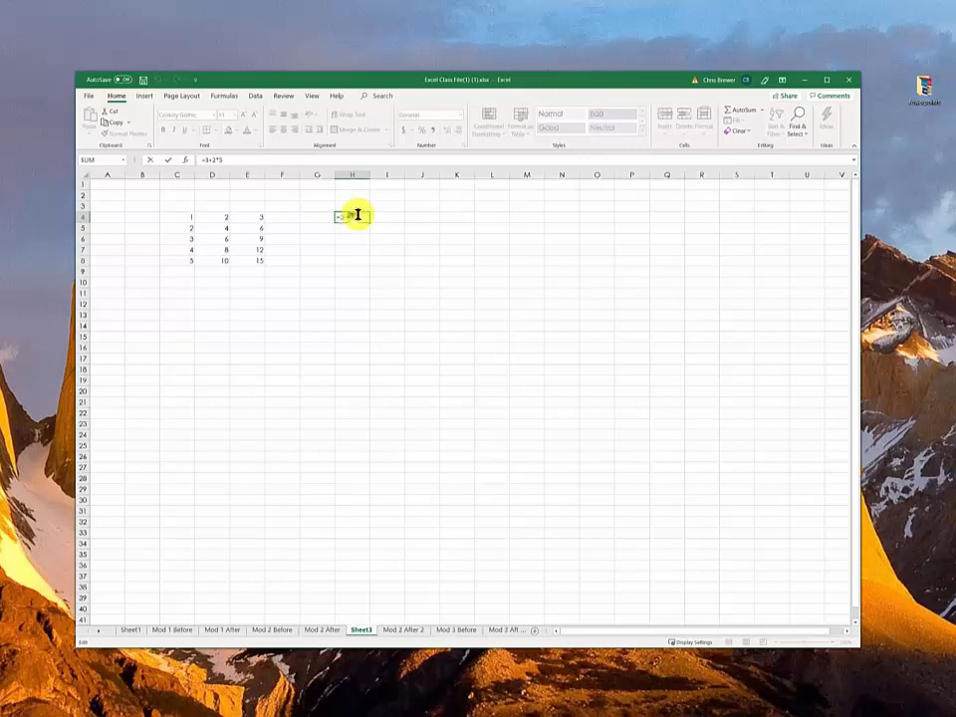
pyautogui.write('(')
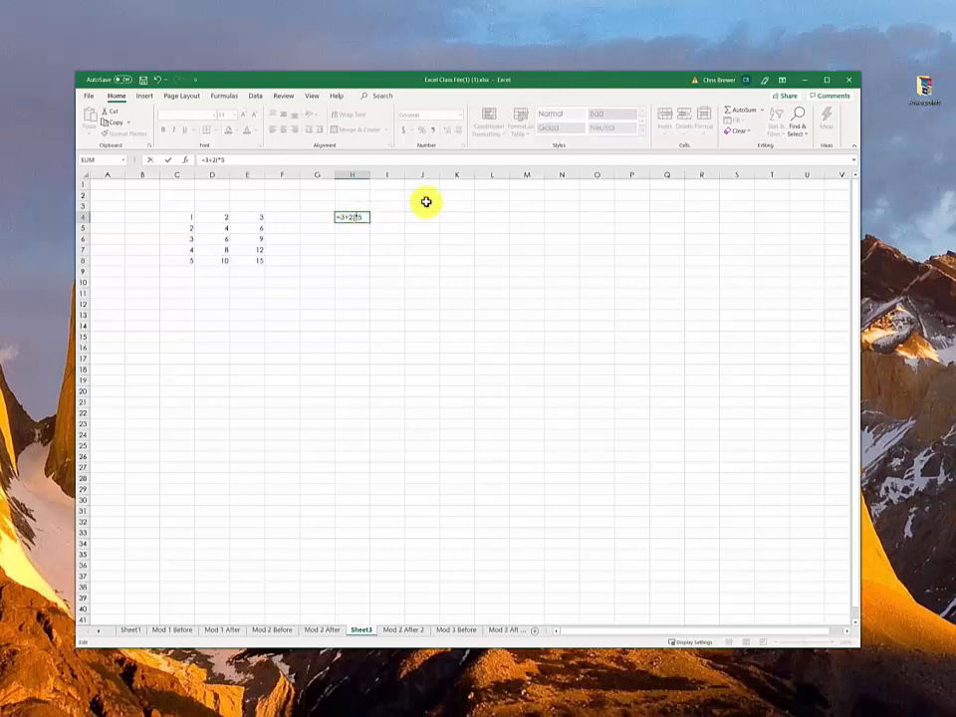
pyautogui.press('Delete')
pyautogui.press('Delete')
pyautogui.hotkey('ctrl', 'z')
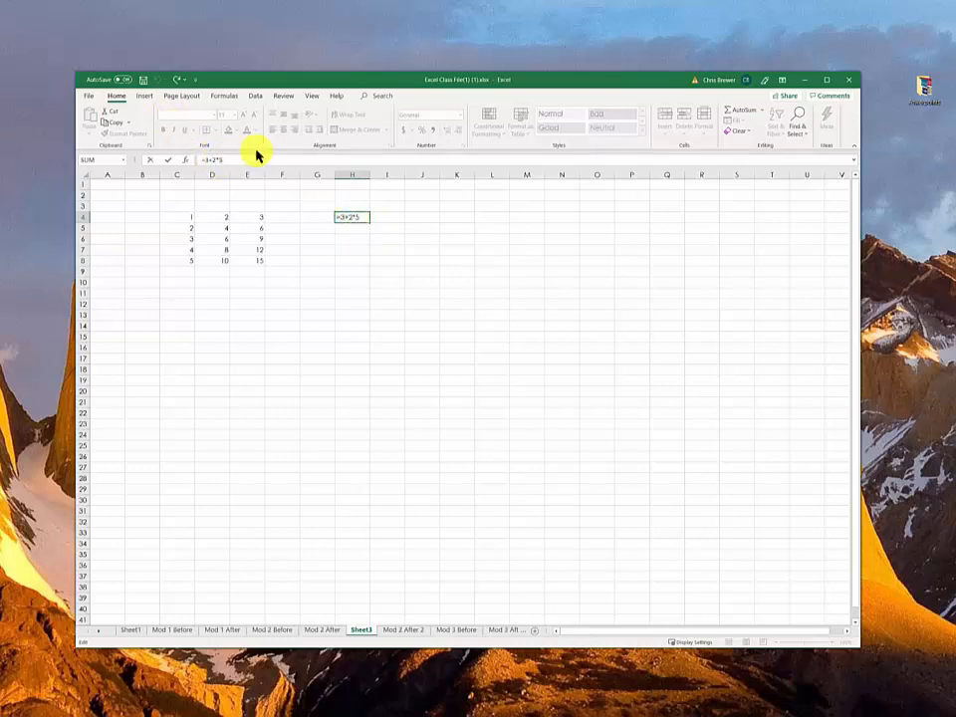
pyautogui.write(')')
pyautogui.press('Left')
pyautogui.press('Left')
pyautogui.press('Left')
pyautogui.press('Left')
pyautogui.write('(')
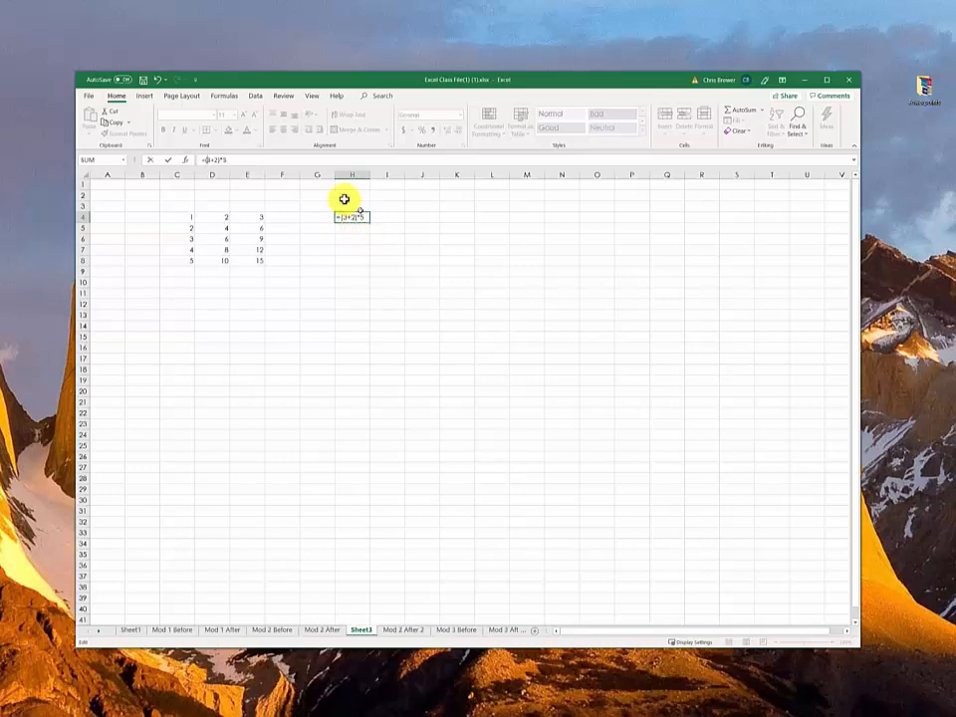
pyautogui.press('Return')
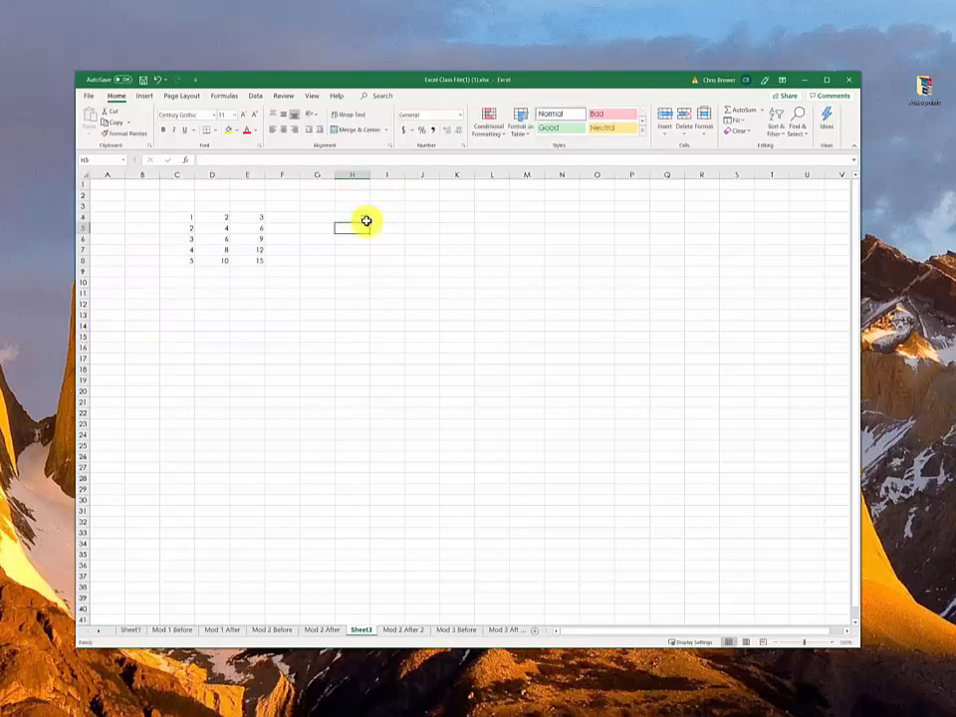
pyautogui.click(353, 215)
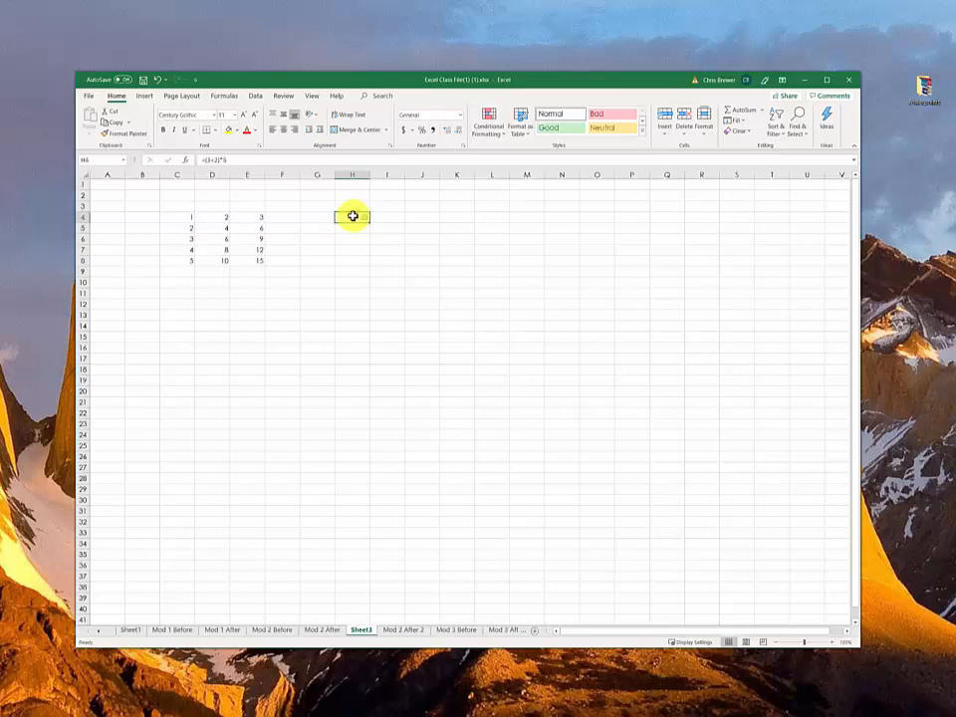
pyautogui.press('Delete')
pyautogui.click(279, 217)
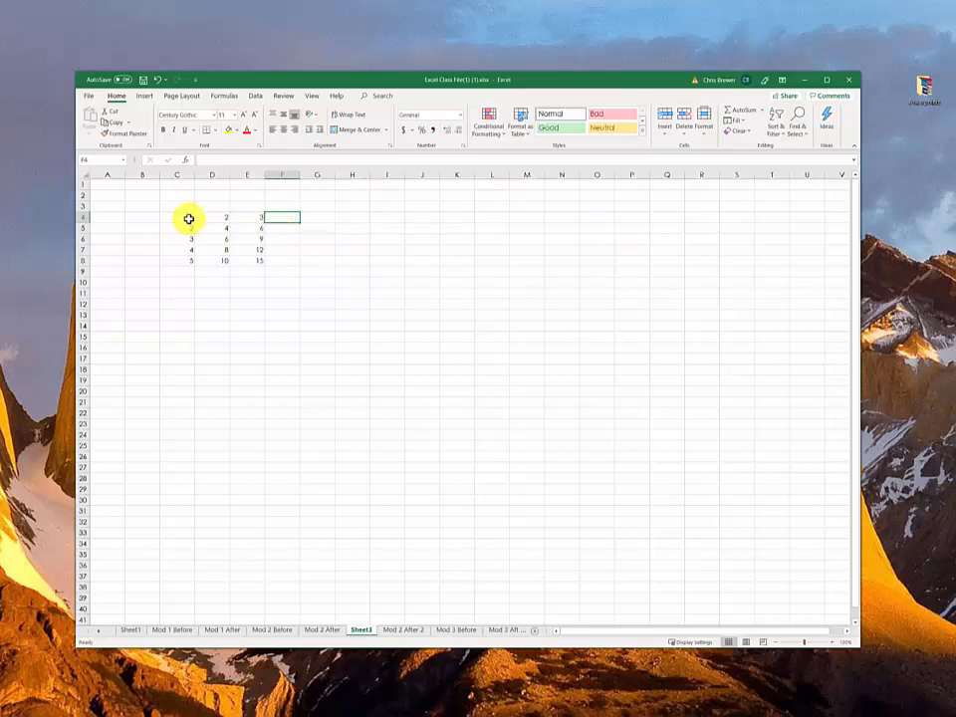
pyautogui.click(223, 218)
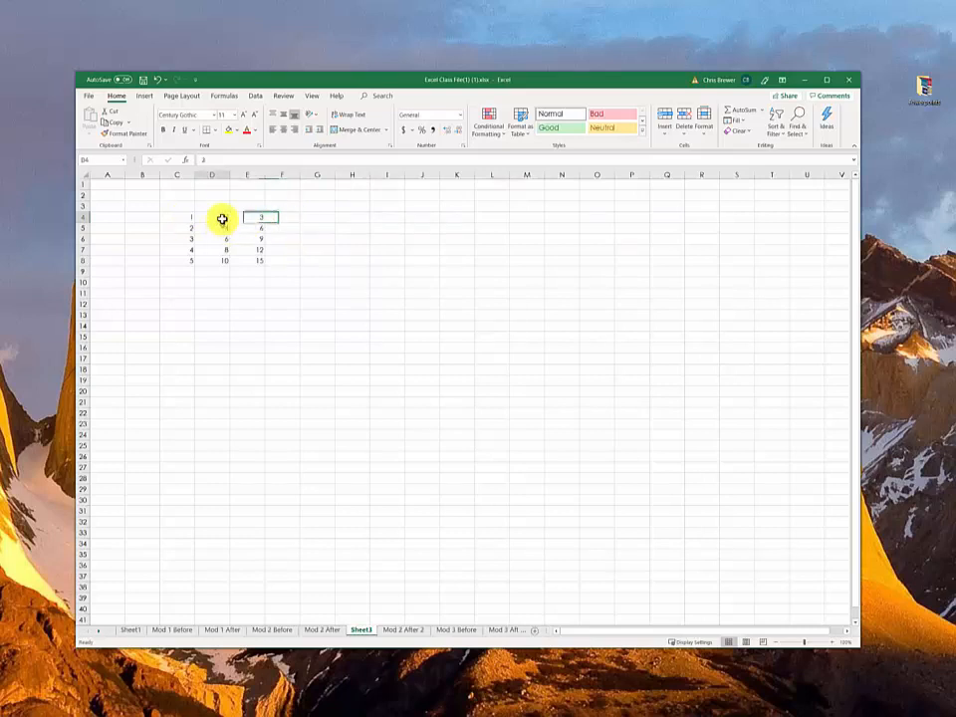
pyautogui.click(178, 219)
pyautogui.click(223, 218)
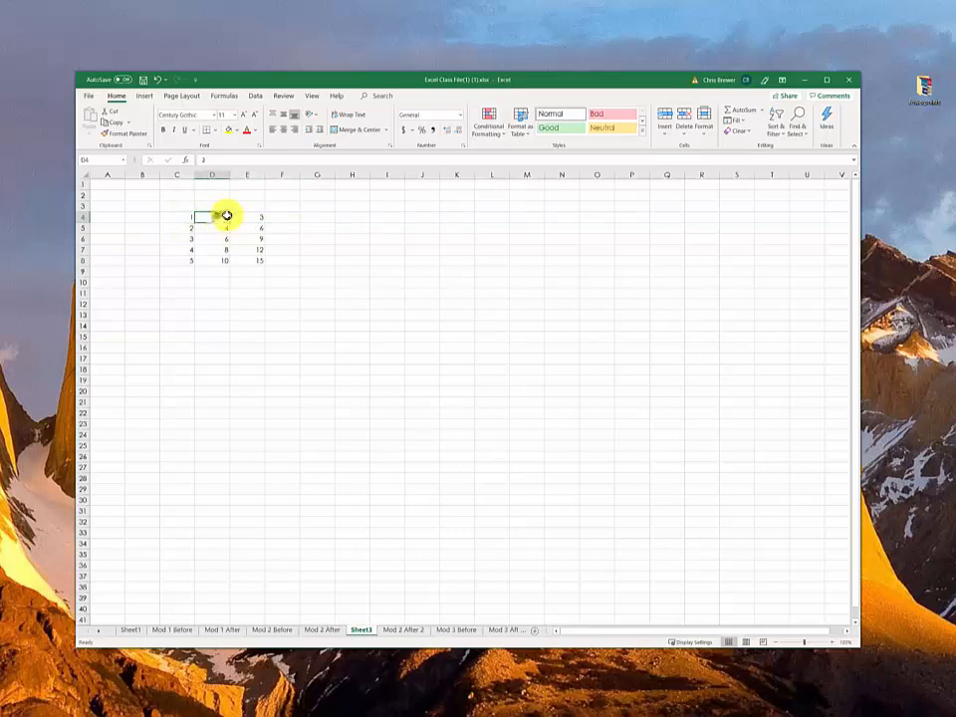
pyautogui.click(255, 219)
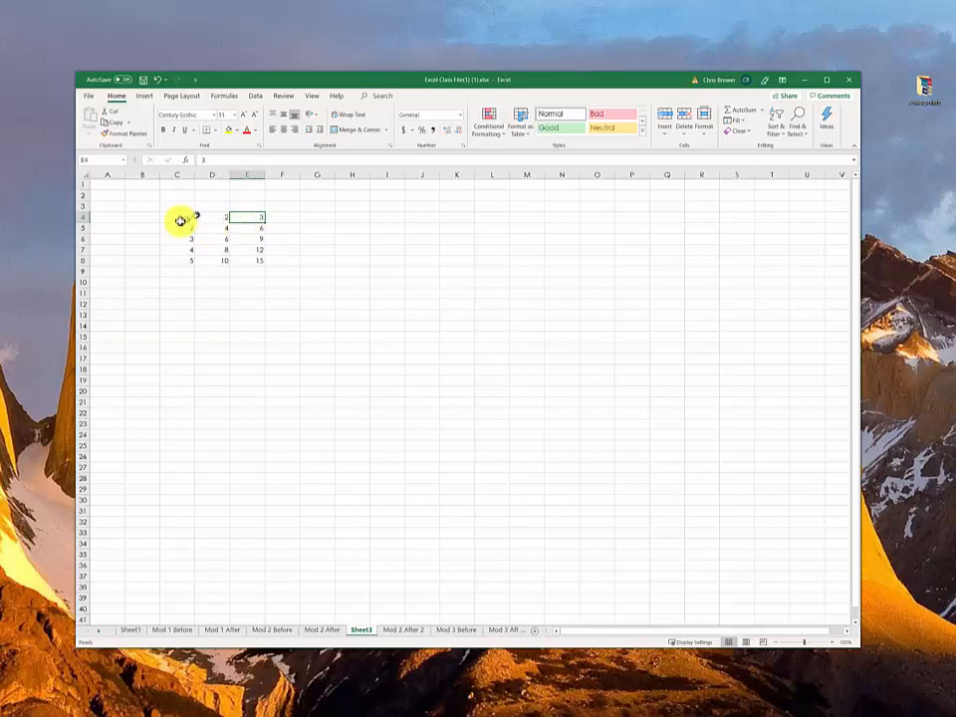
# - Enter the formula =C4+D4+E4 in cell F4, picking the three cells as references
pyautogui.click(295, 217)
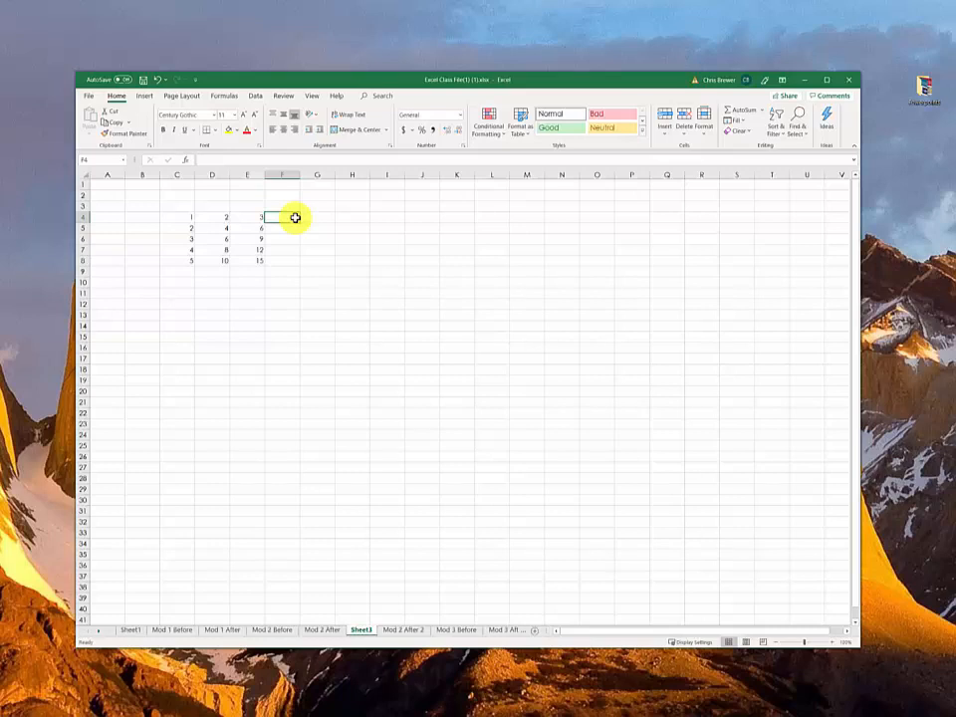
pyautogui.doubleClick(275, 217)
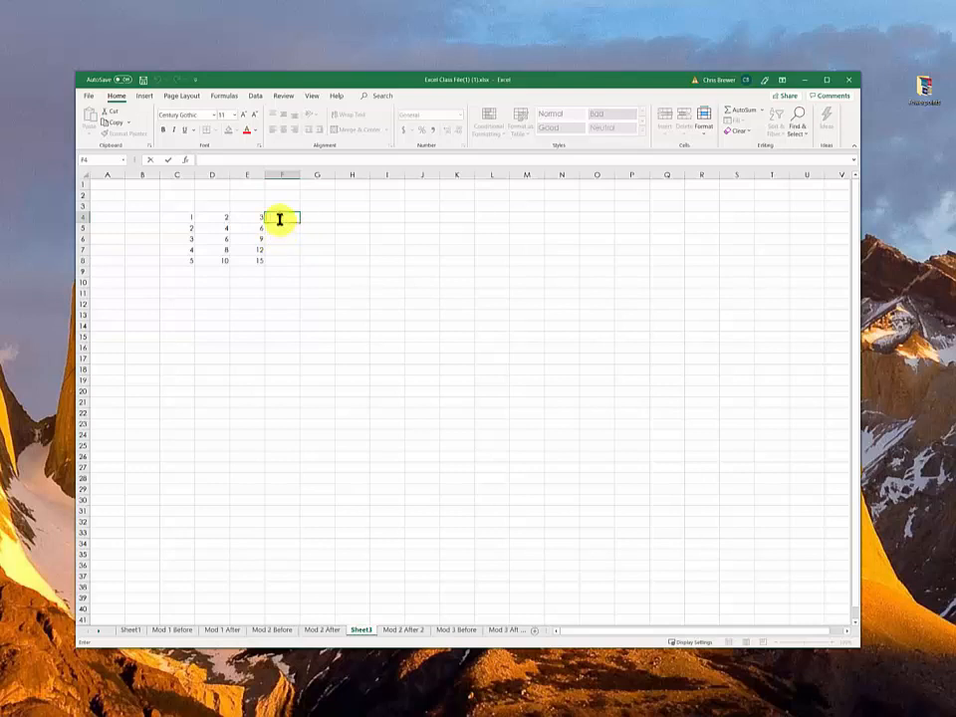
pyautogui.write('=')
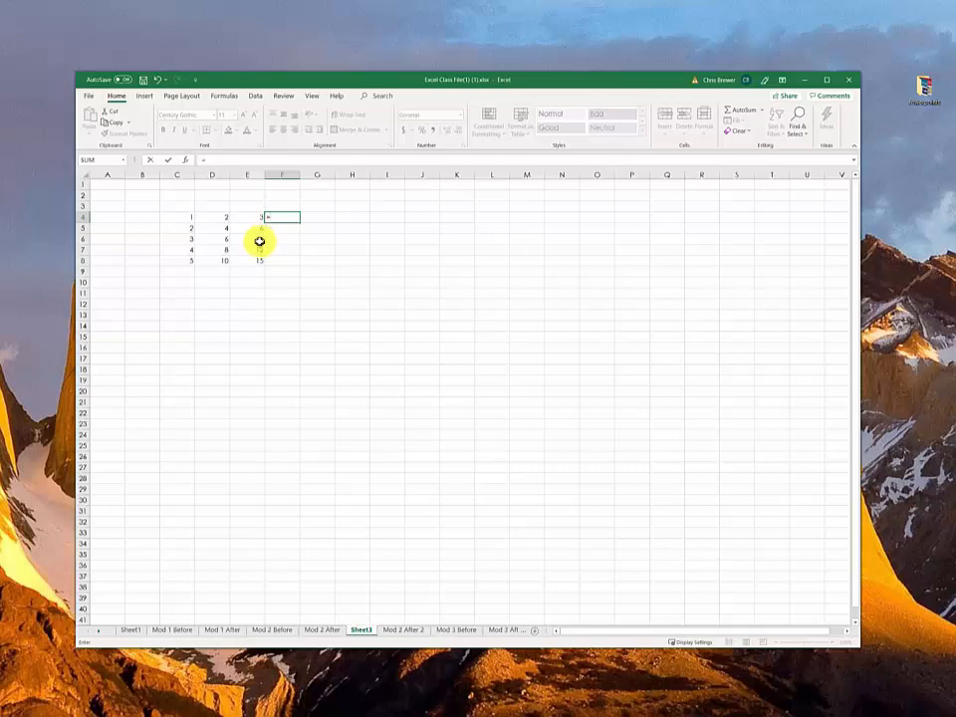
pyautogui.click(186, 217)
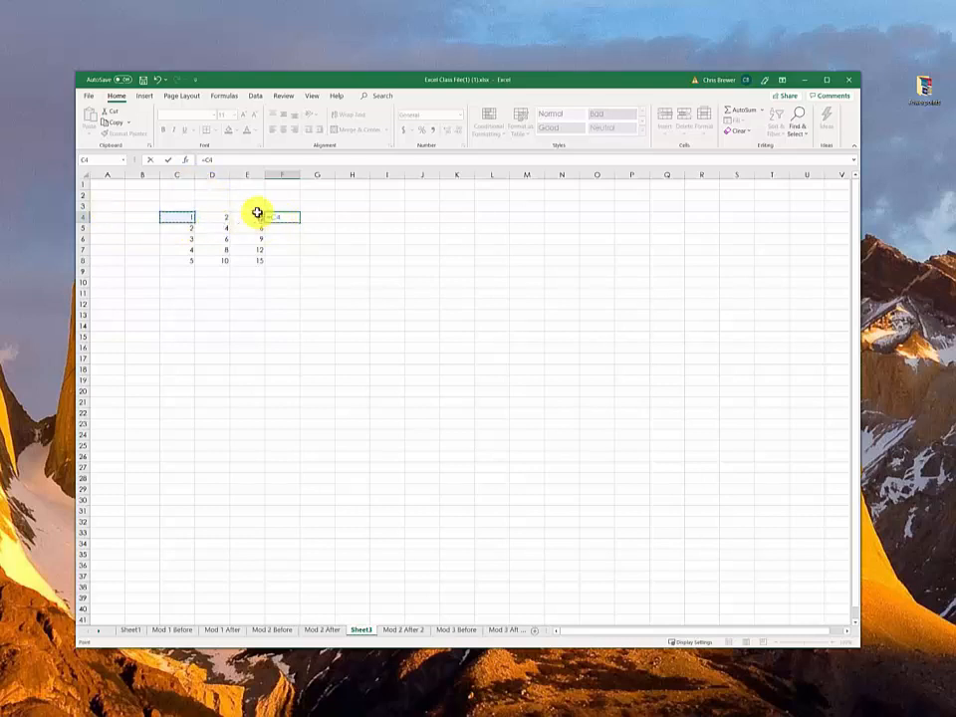
pyautogui.write('+')
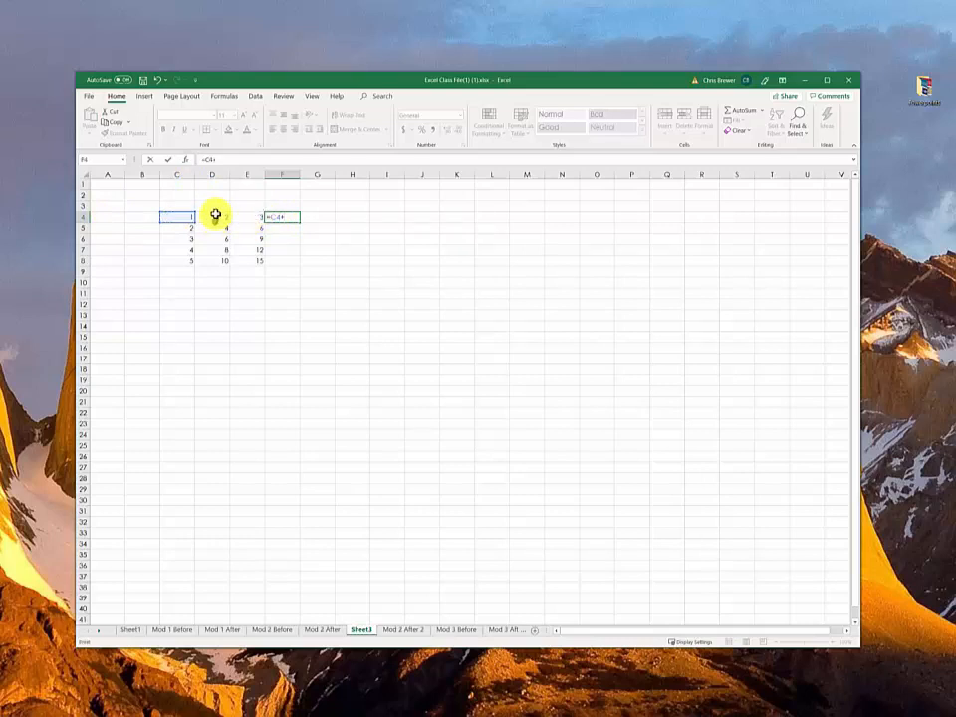
pyautogui.click(216, 215)
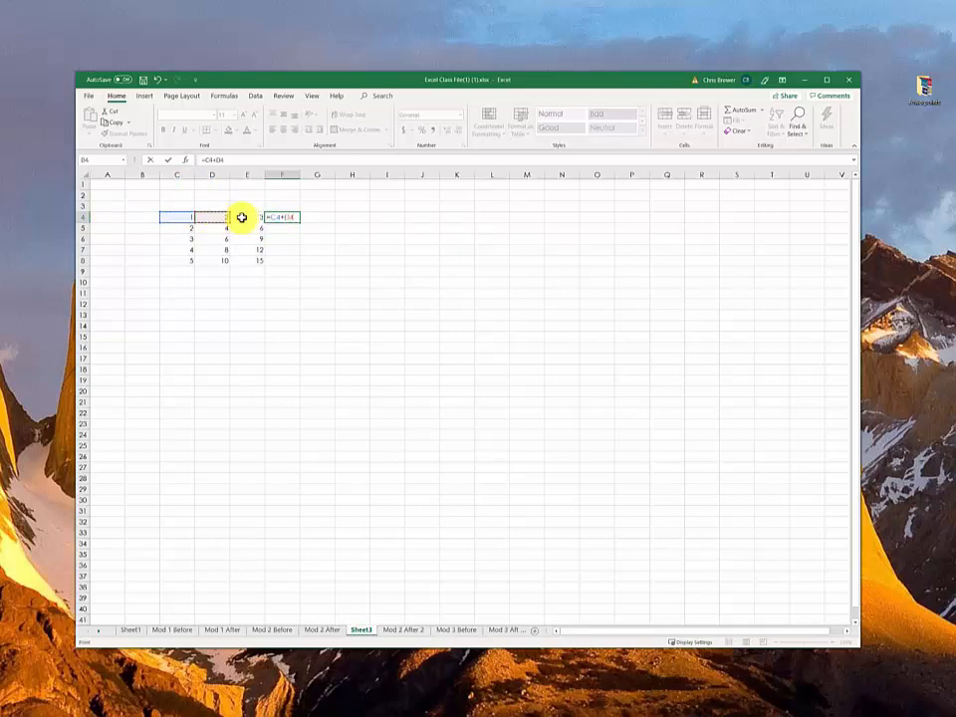
pyautogui.write('+')
pyautogui.click(255, 217)
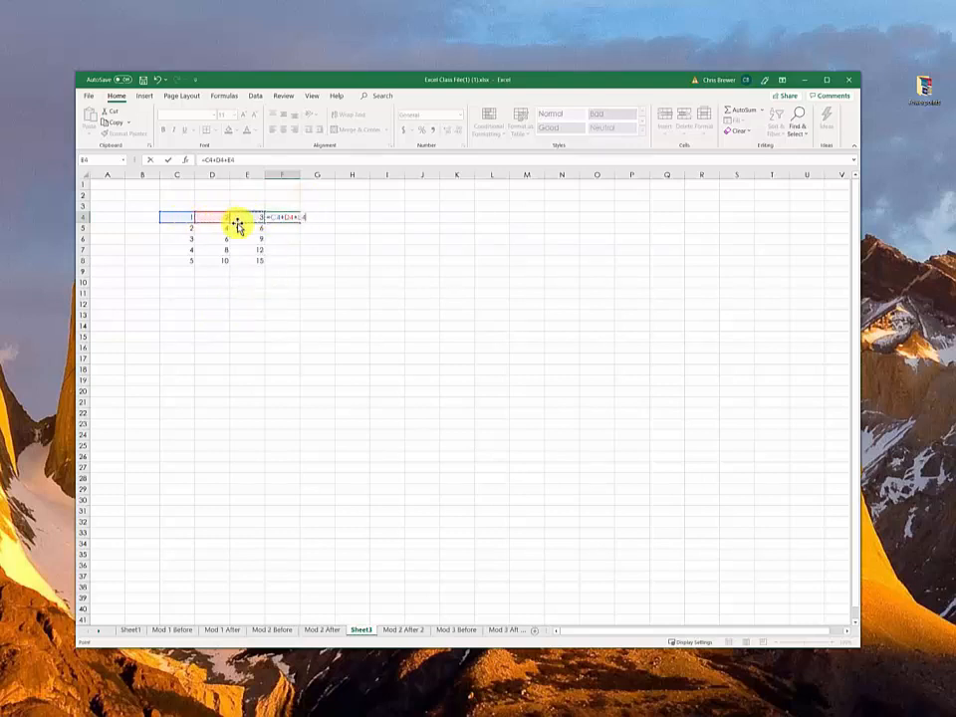
pyautogui.press('Return')
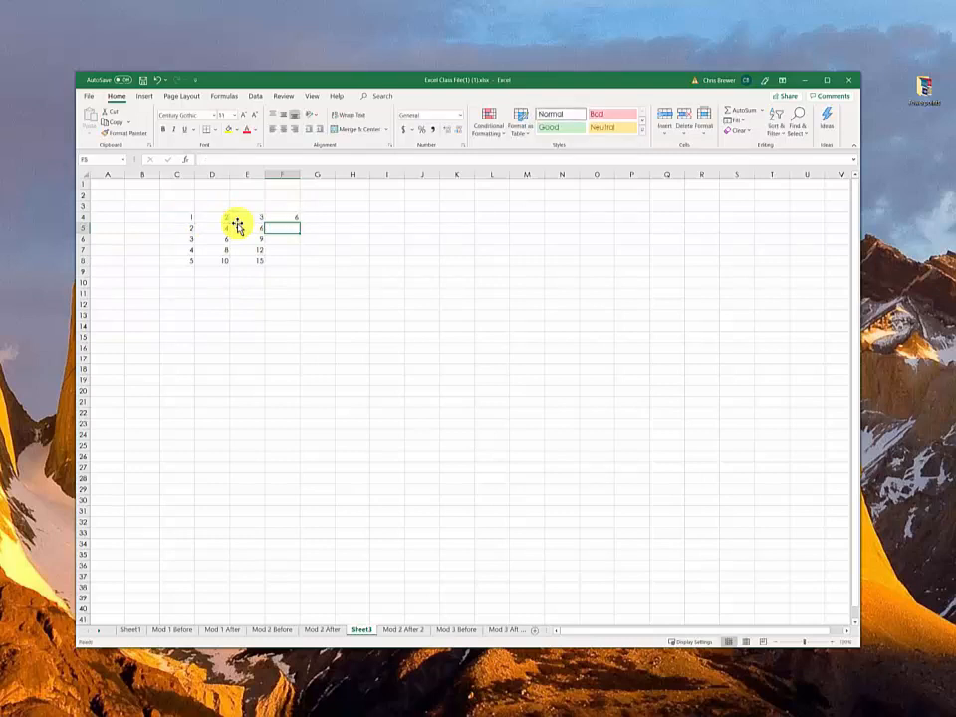
# - Change C4 to 1562 to test the formula in F4, undo the change, and reselect F4
pyautogui.click(289, 218)
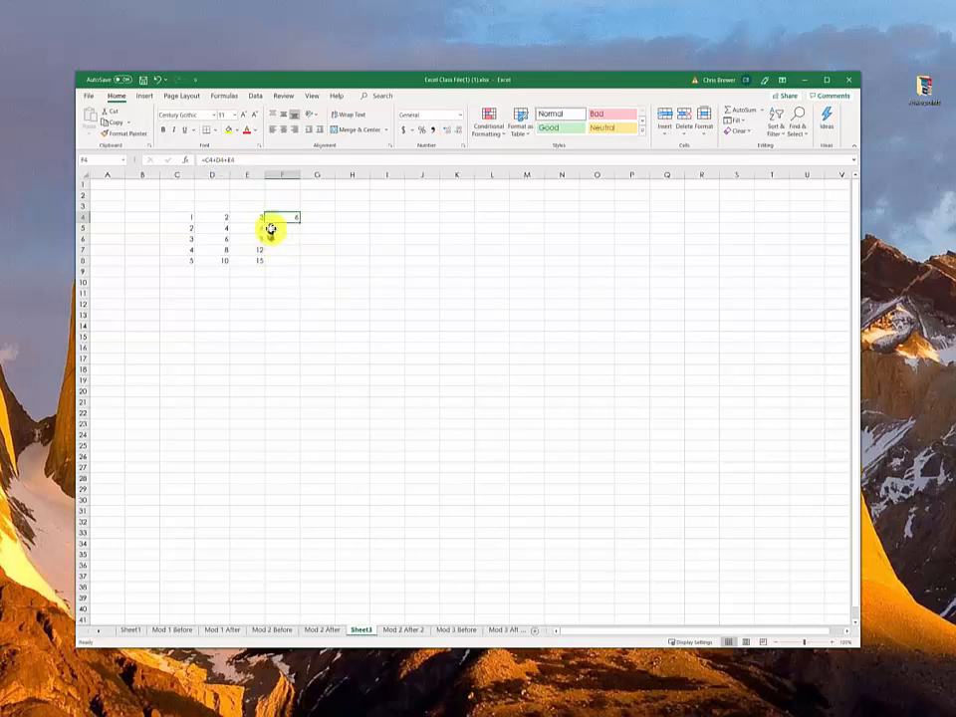
pyautogui.click(188, 216)
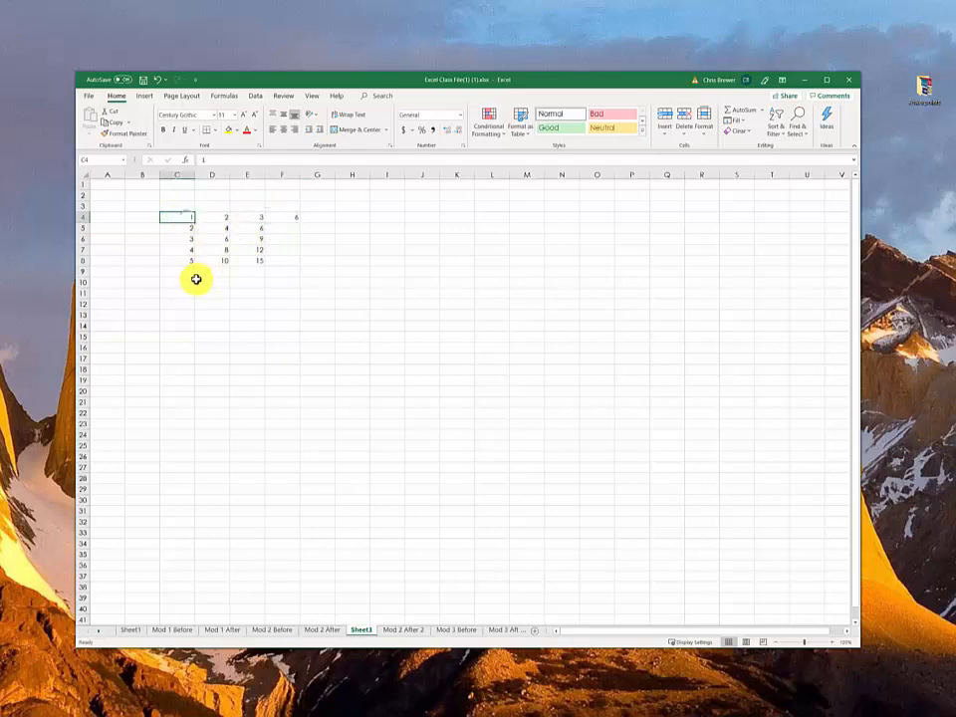
pyautogui.press('F2')
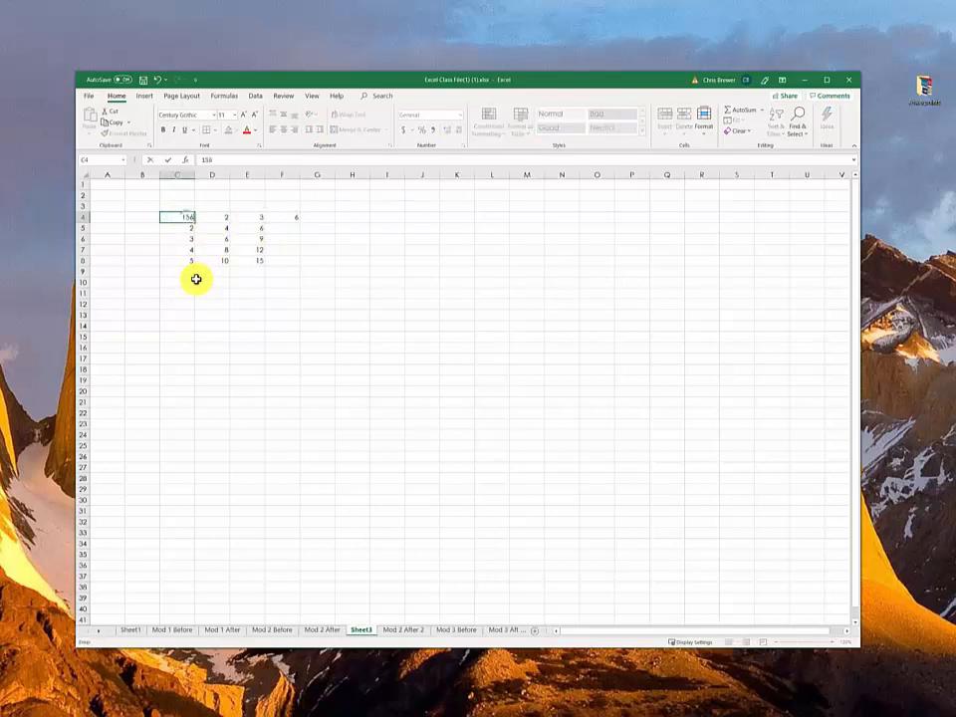
pyautogui.write('562')
pyautogui.press('Return')
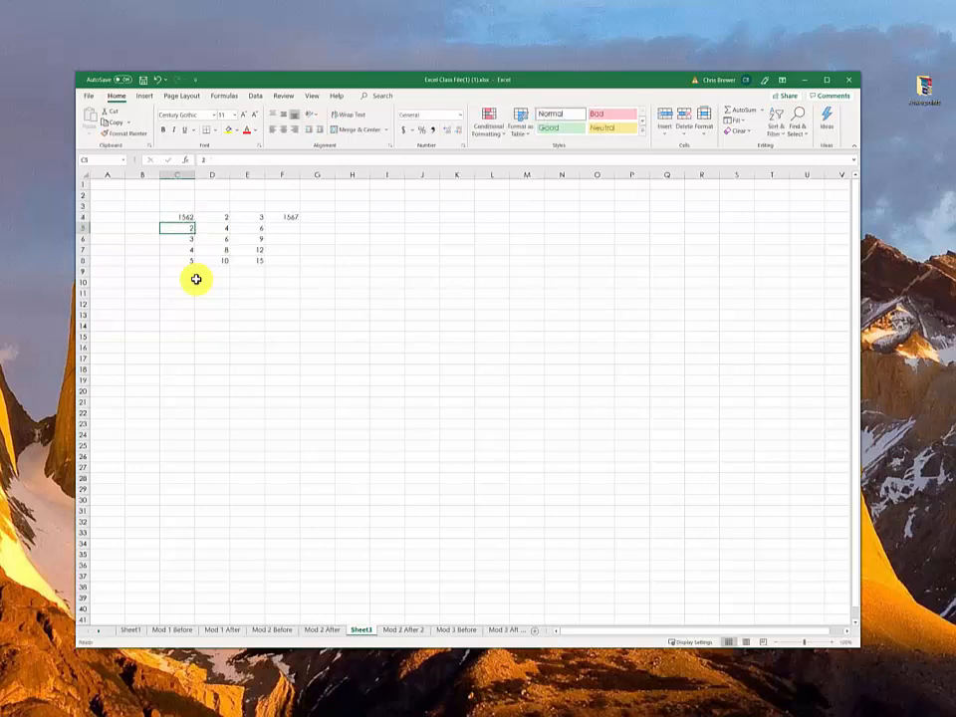
pyautogui.click(288, 214)
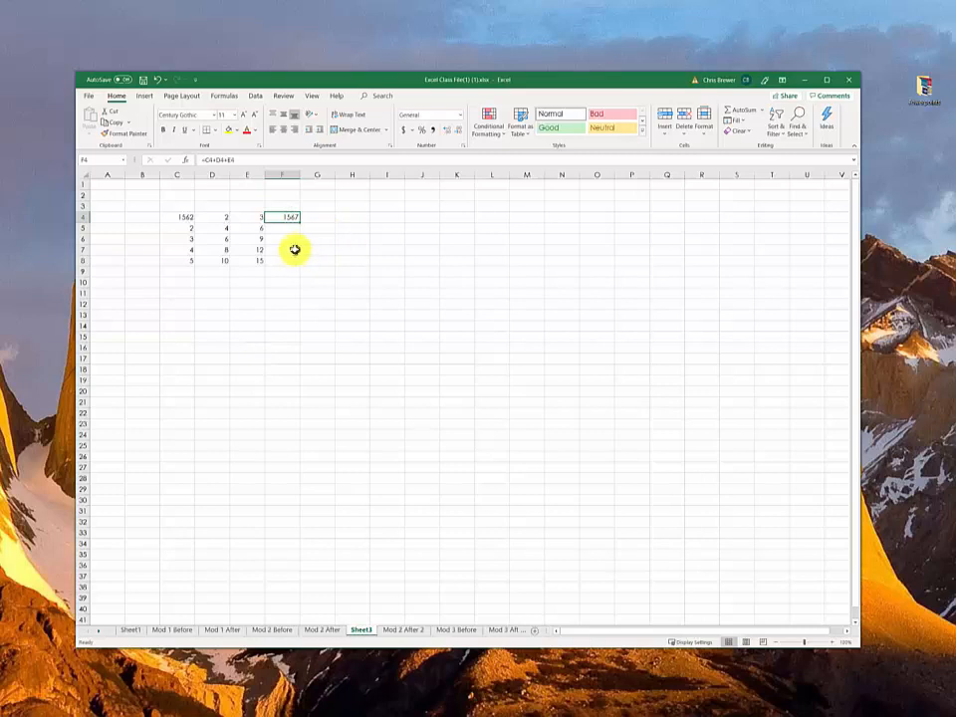
pyautogui.hotkey('ctrl', 'z')
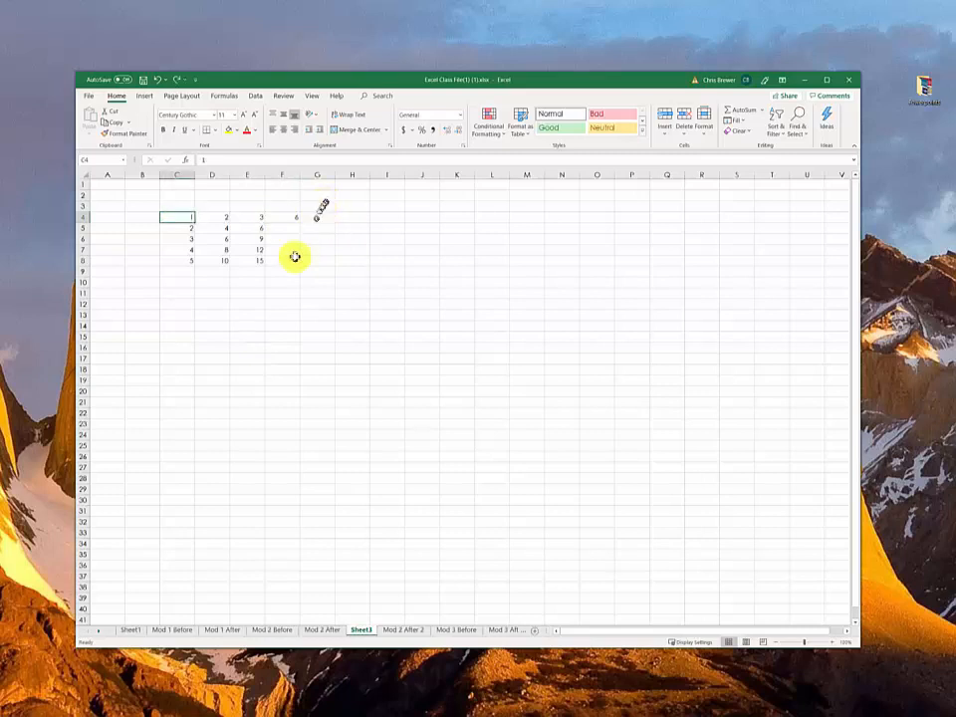
pyautogui.click(296, 216)
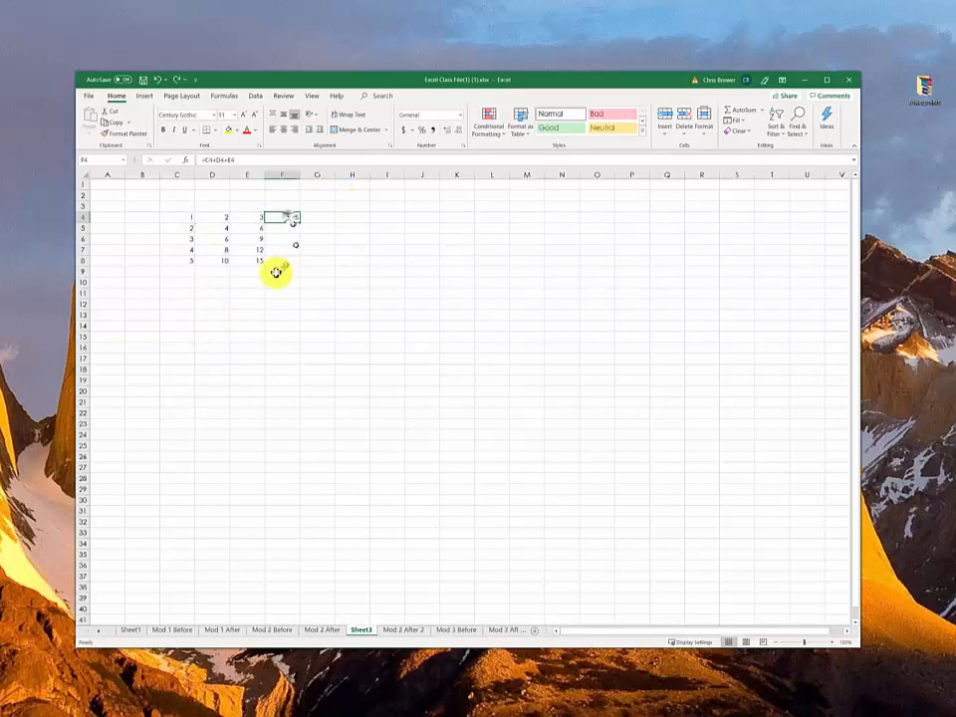
# - Total C4:C8 in cell C9 with the SUM function, picking the range as the Number1 argument
pyautogui.click(186, 272)
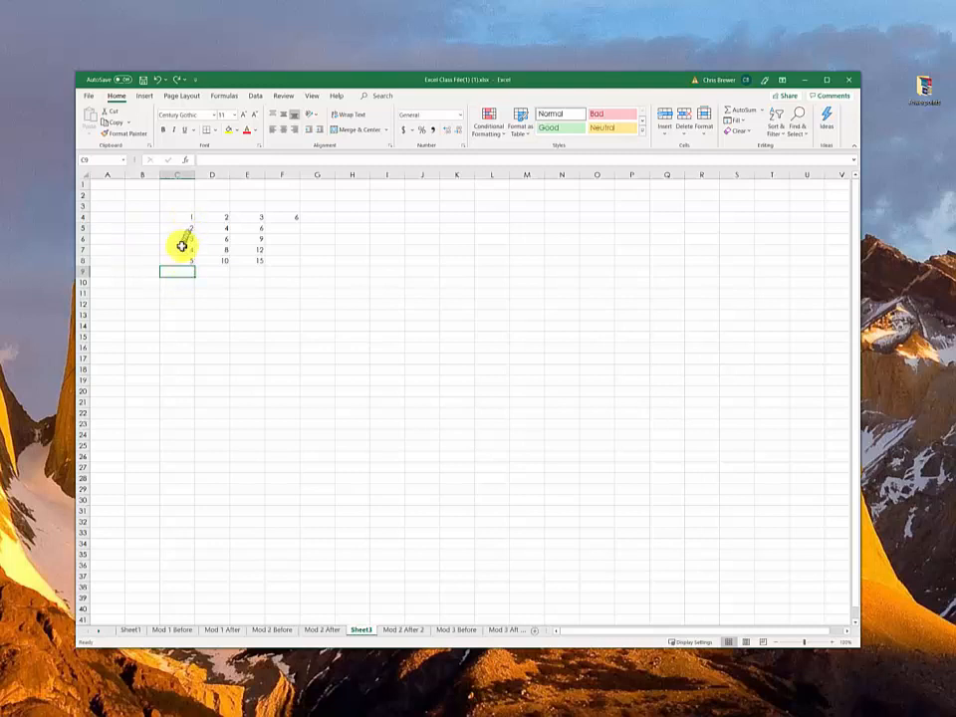
pyautogui.moveTo(187, 216); pyautogui.dragTo(184, 262)
pyautogui.click(188, 272)
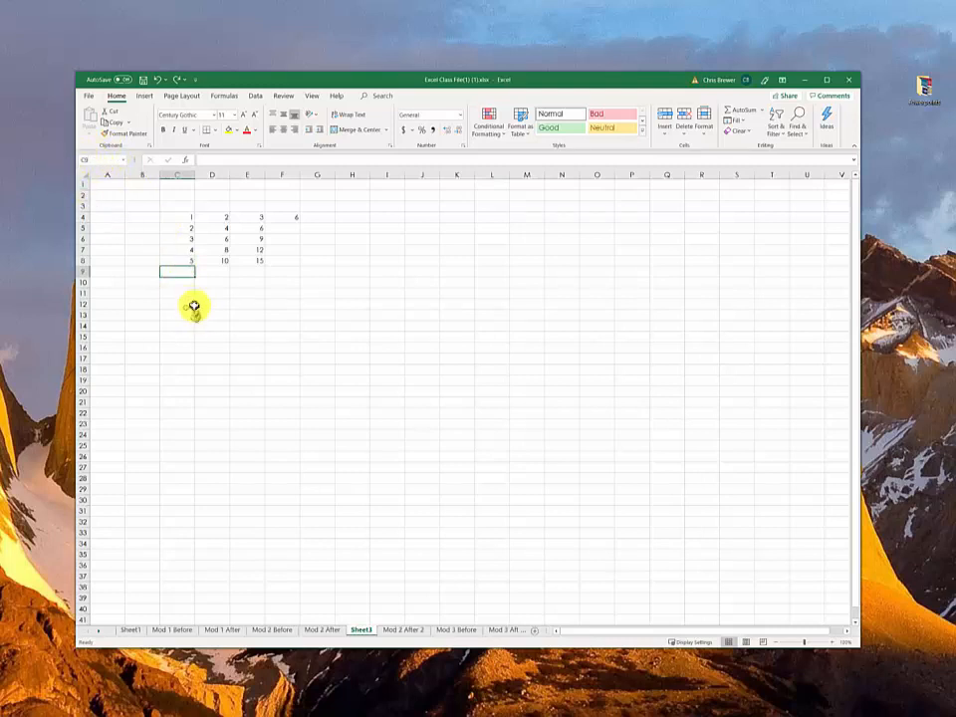
pyautogui.write('=')
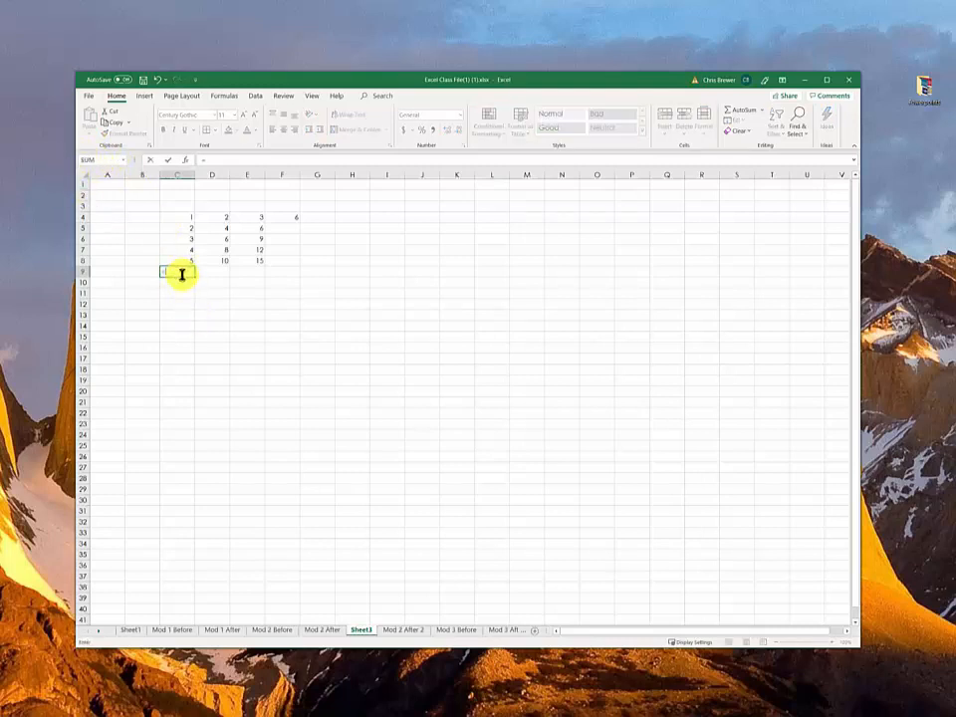
pyautogui.click(124, 161)
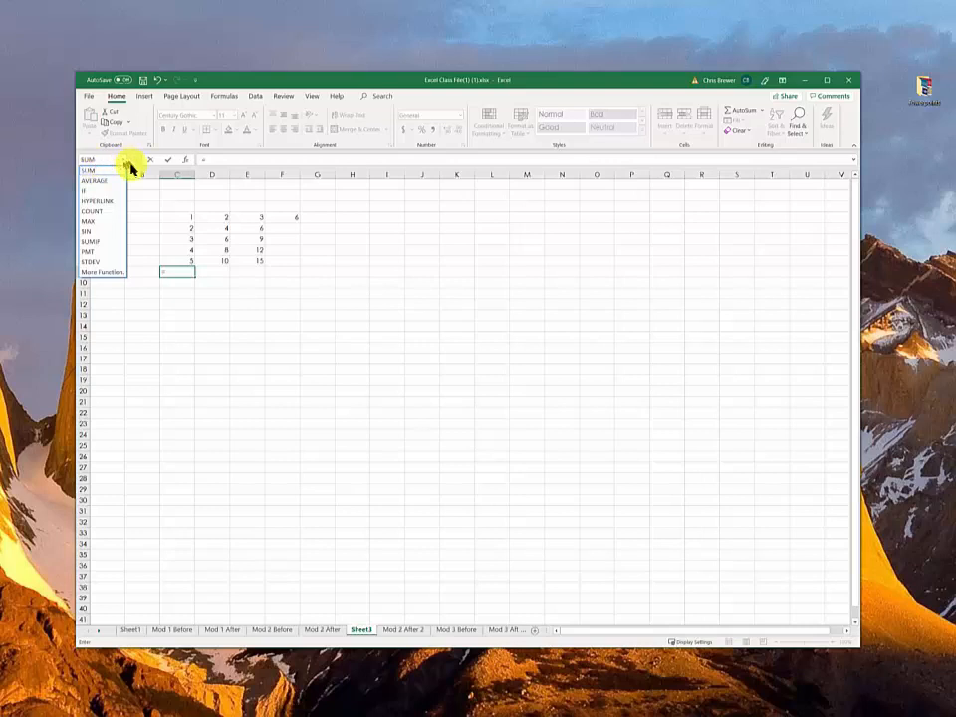
pyautogui.click(252, 163)
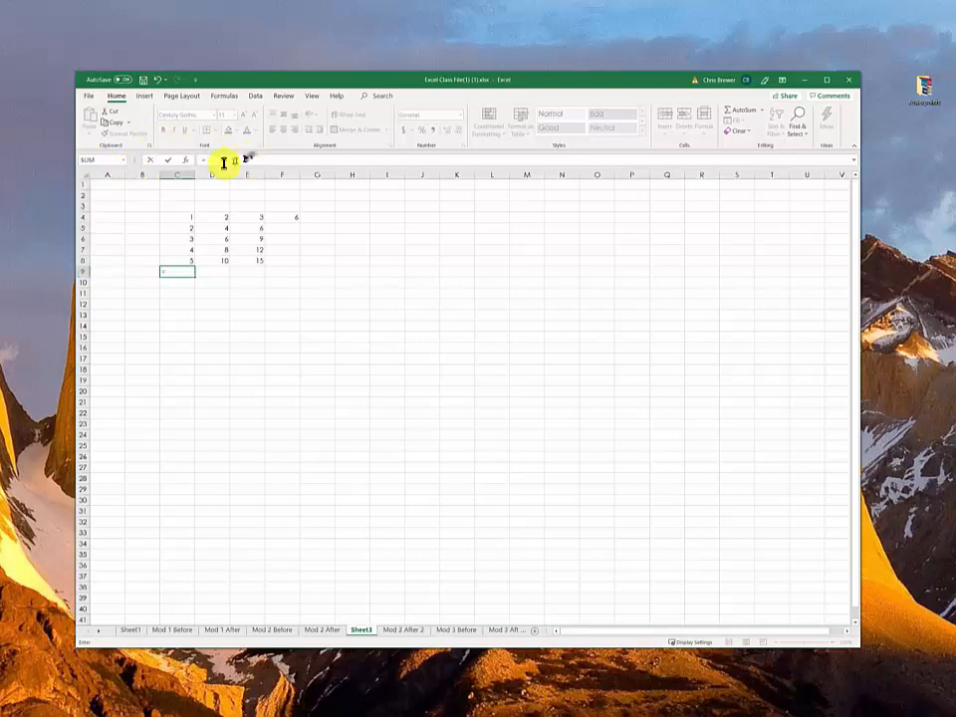
pyautogui.click(92, 162)
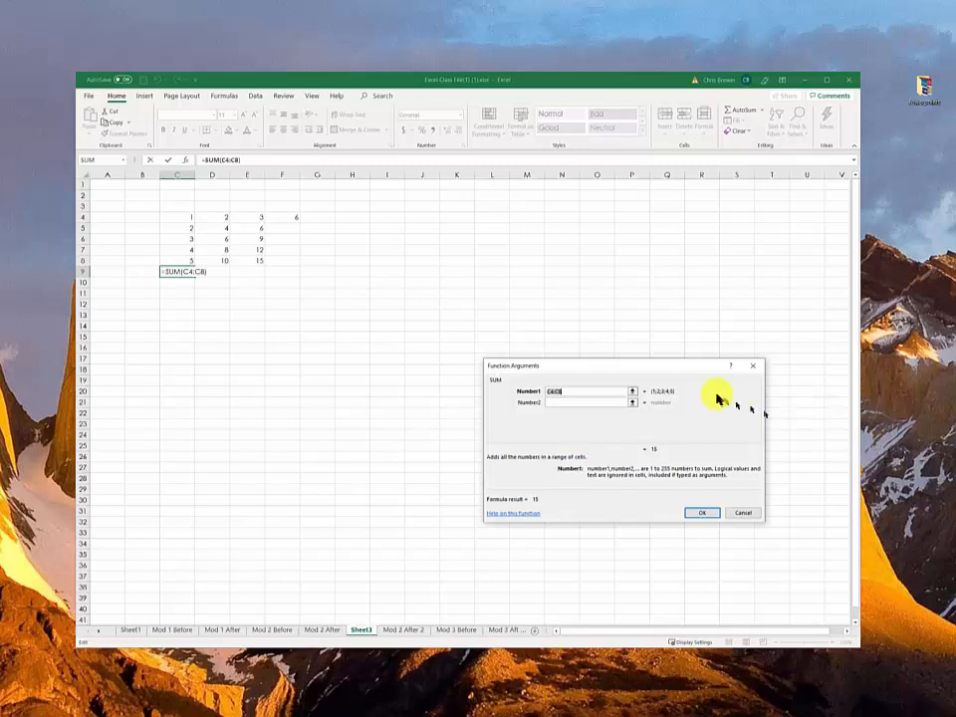
pyautogui.moveTo(673, 366); pyautogui.dragTo(609, 331)
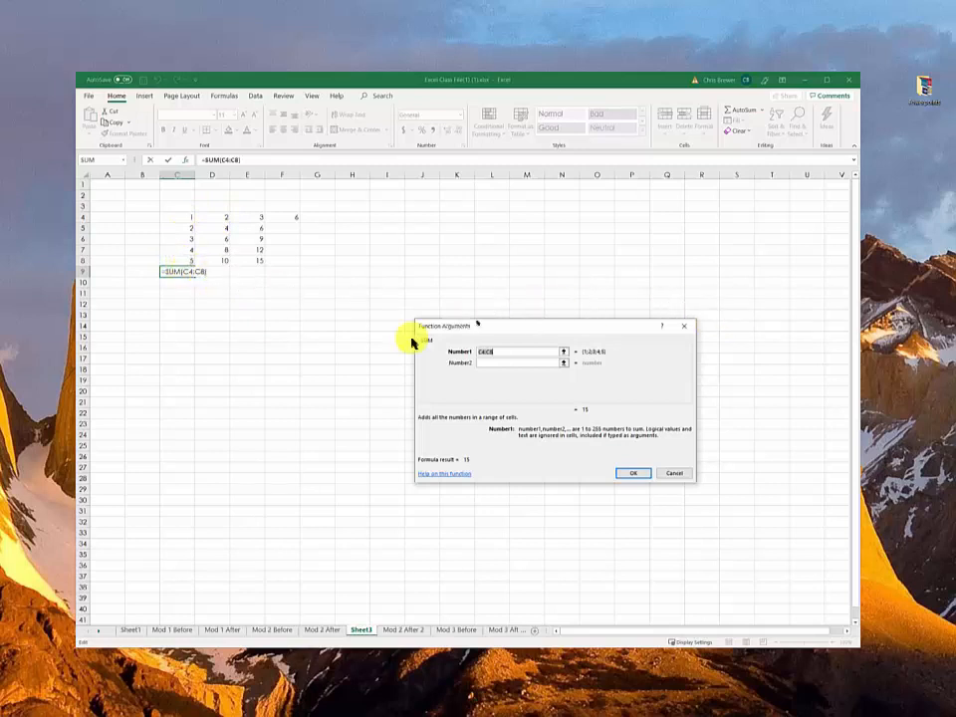
pyautogui.moveTo(454, 329); pyautogui.dragTo(585, 437)
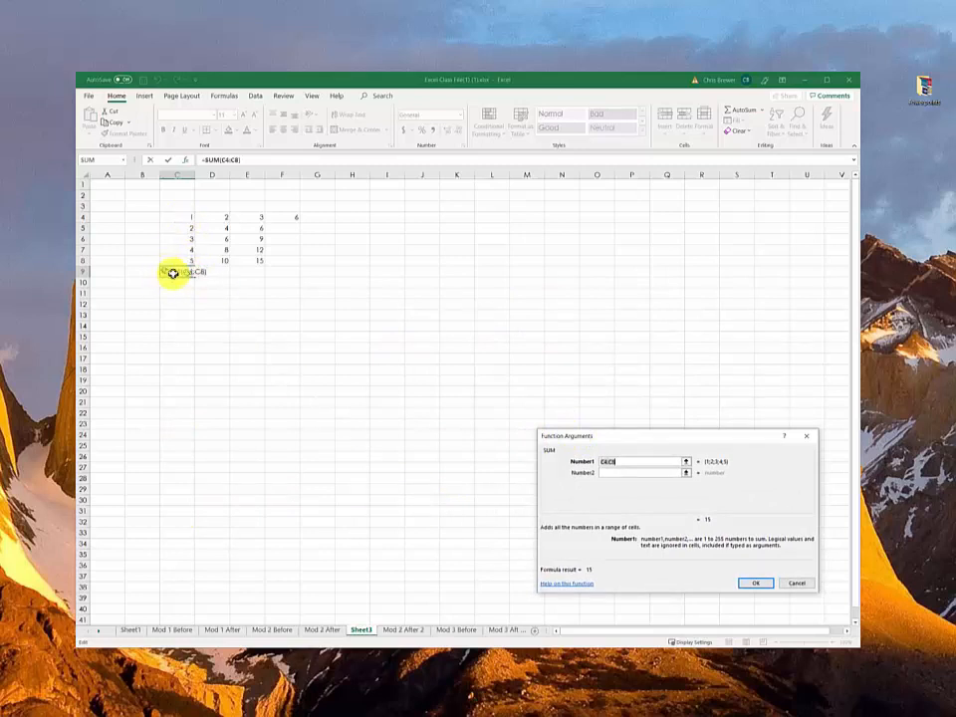
pyautogui.moveTo(186, 216); pyautogui.dragTo(179, 265)
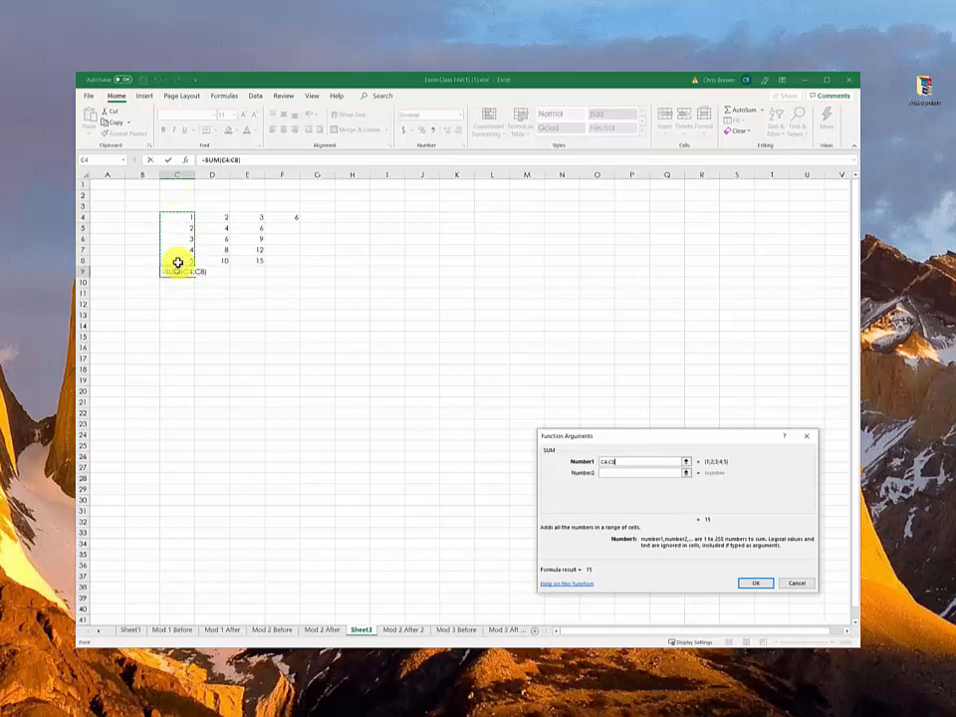
pyautogui.press('Return')
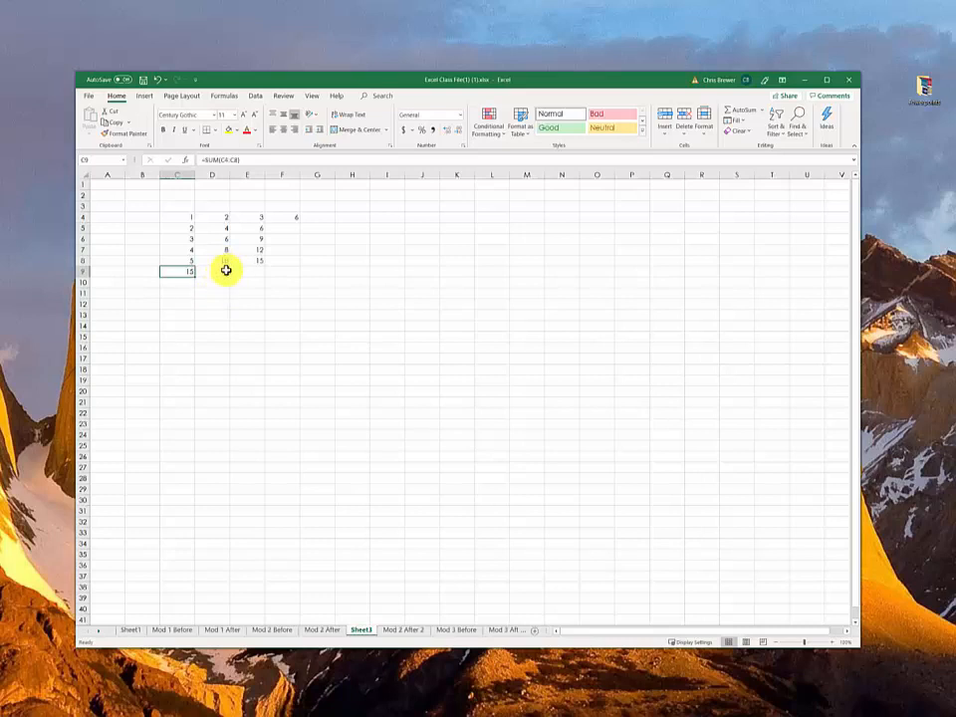
# - Total column D in cell D9 with AutoSum, using the range D4:D8
pyautogui.click(219, 273)
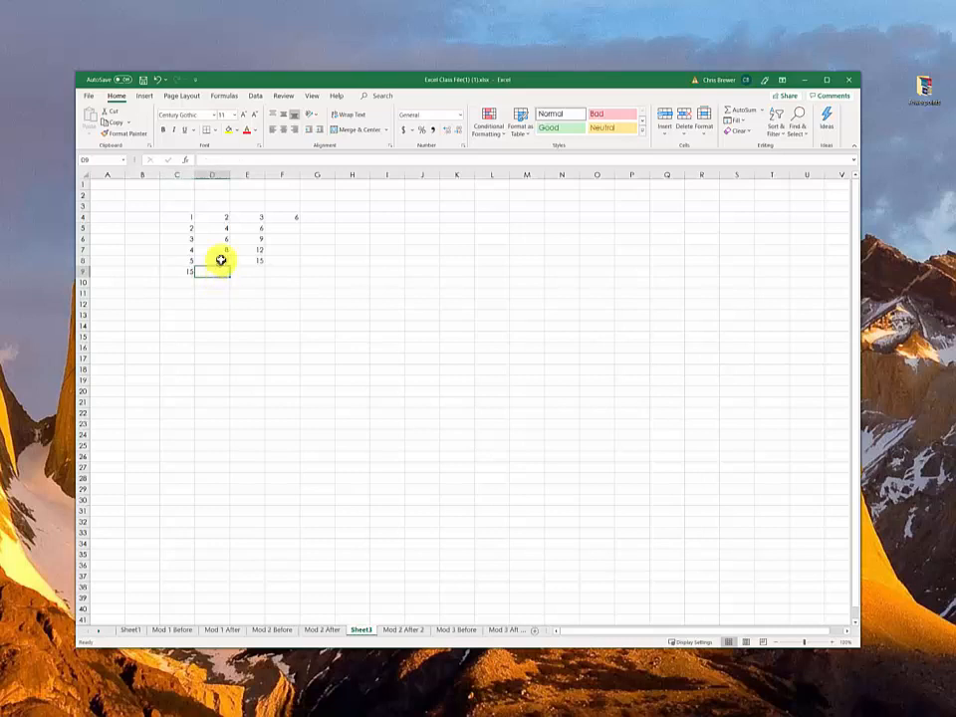
pyautogui.click(179, 272)
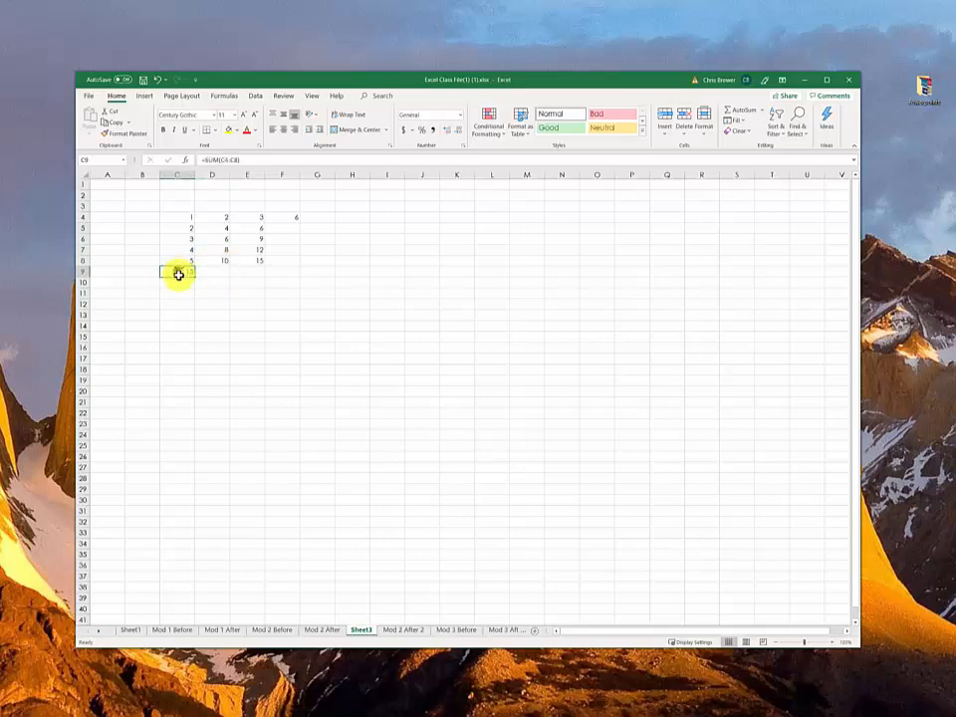
pyautogui.click(209, 271)
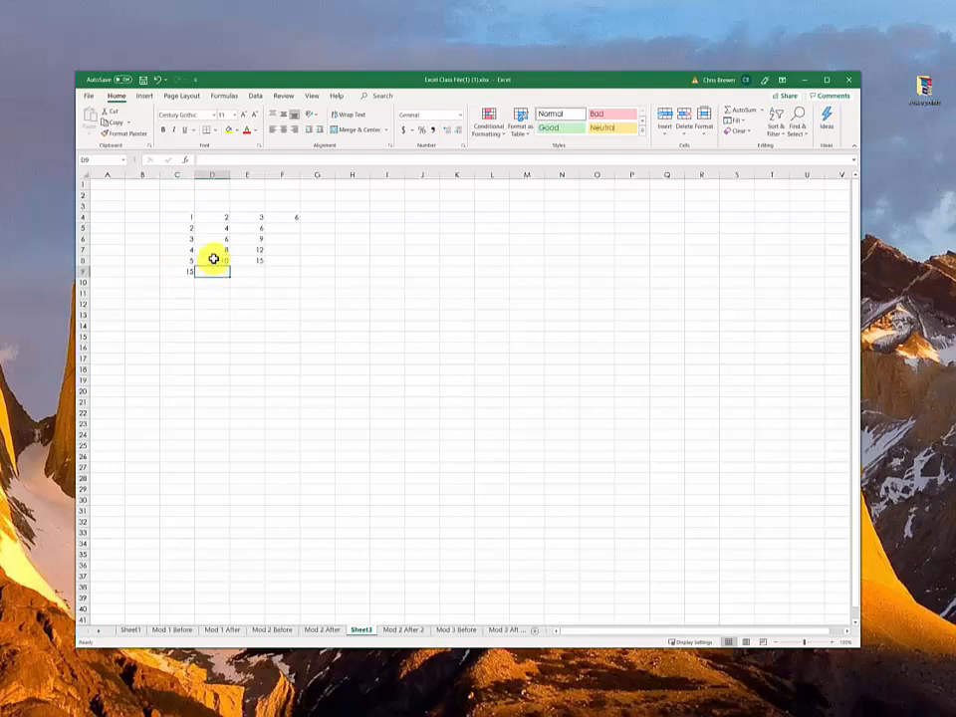
pyautogui.moveTo(320, 79); pyautogui.dragTo(326, 79)
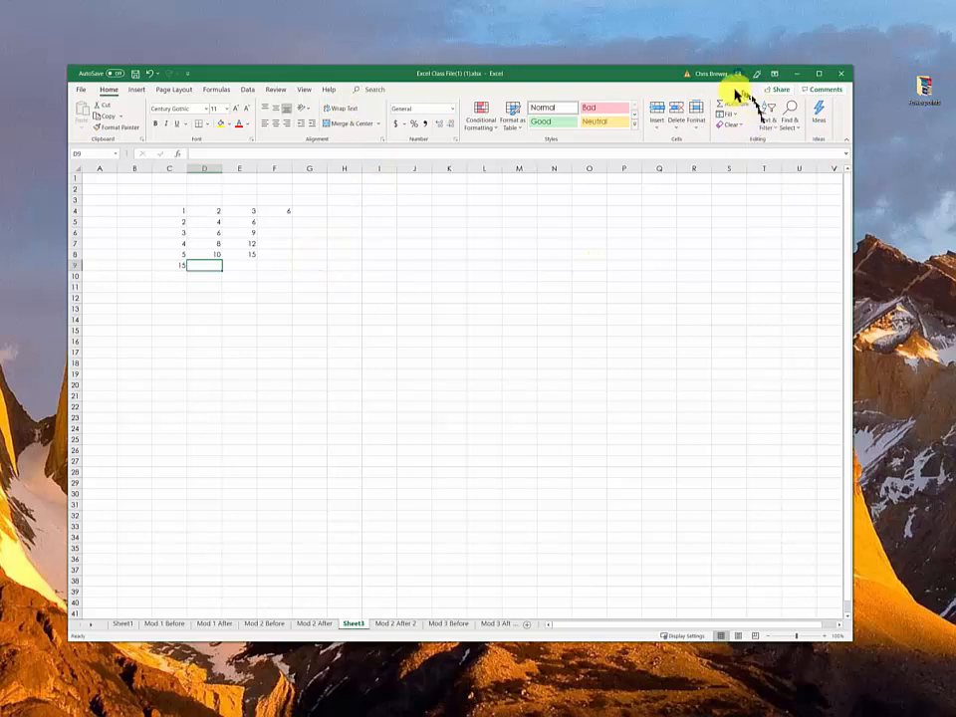
pyautogui.click(752, 105)
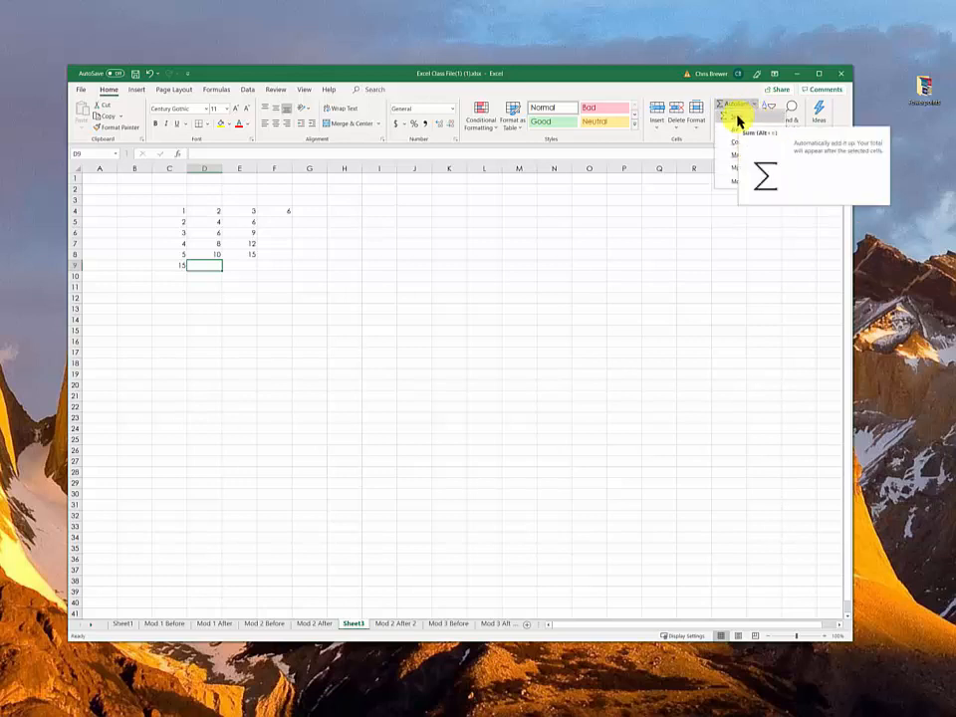
pyautogui.click(733, 108)
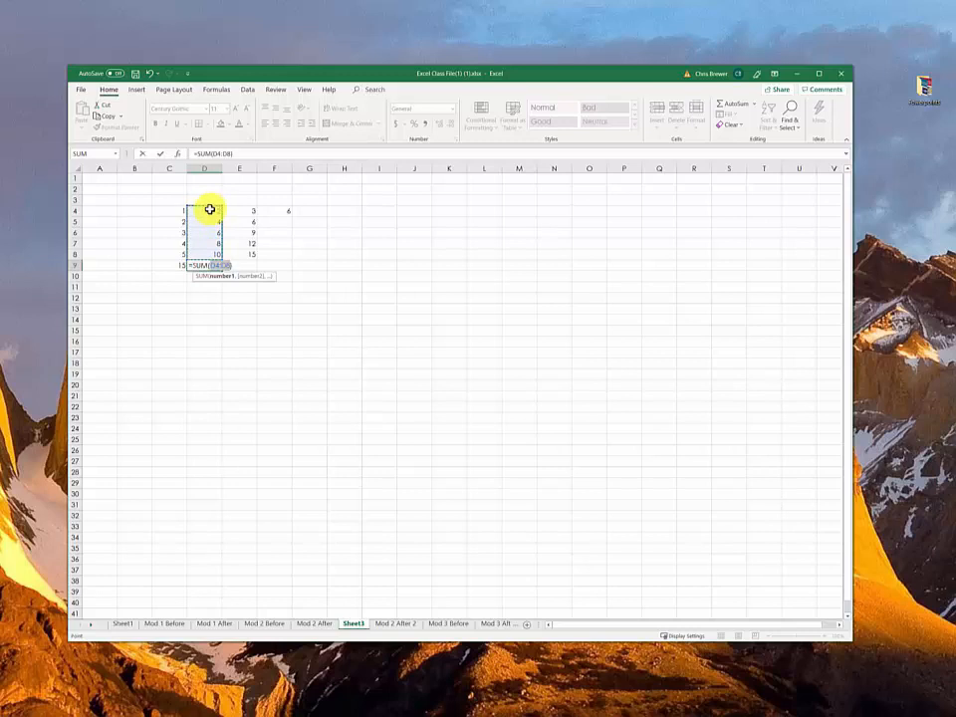
pyautogui.moveTo(206, 209); pyautogui.dragTo(208, 255)
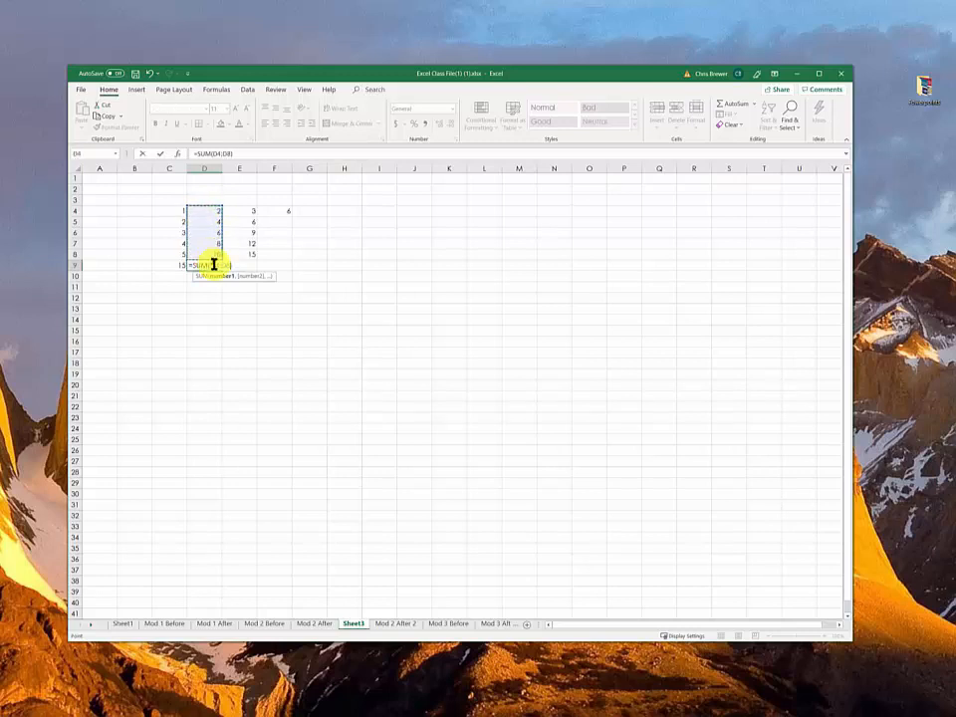
pyautogui.press('Return')
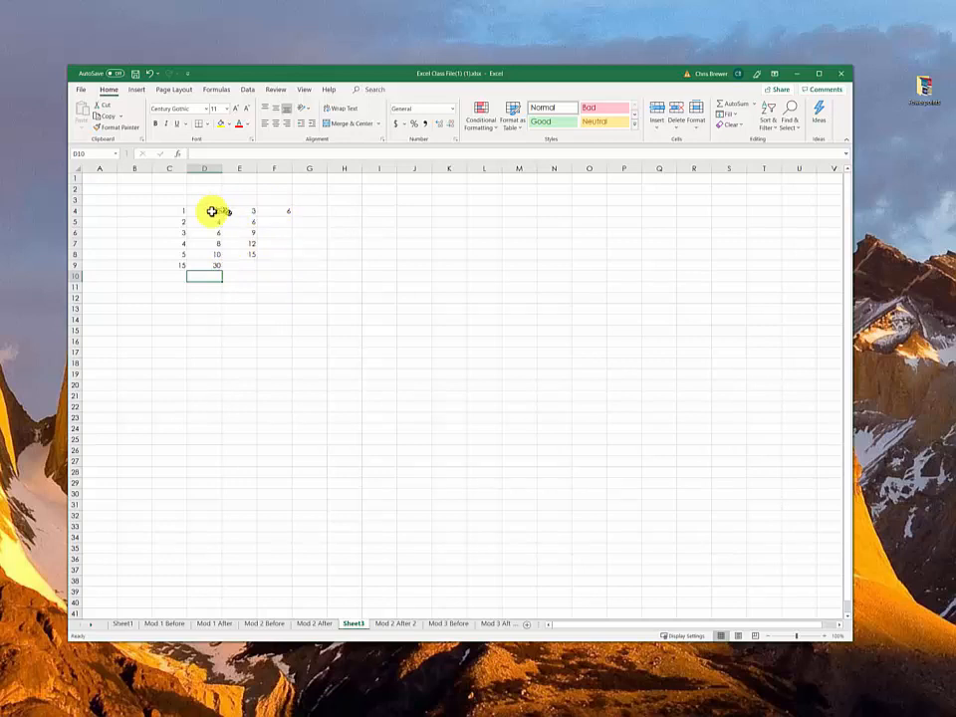
pyautogui.click(274, 211)
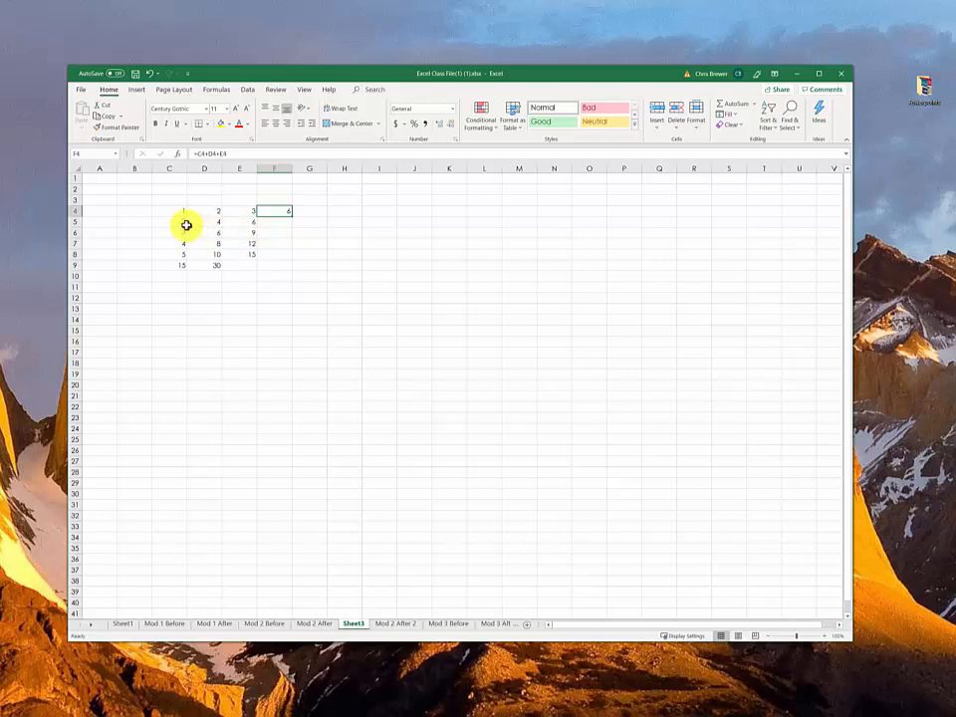
pyautogui.click(273, 222)
pyautogui.click(273, 235)
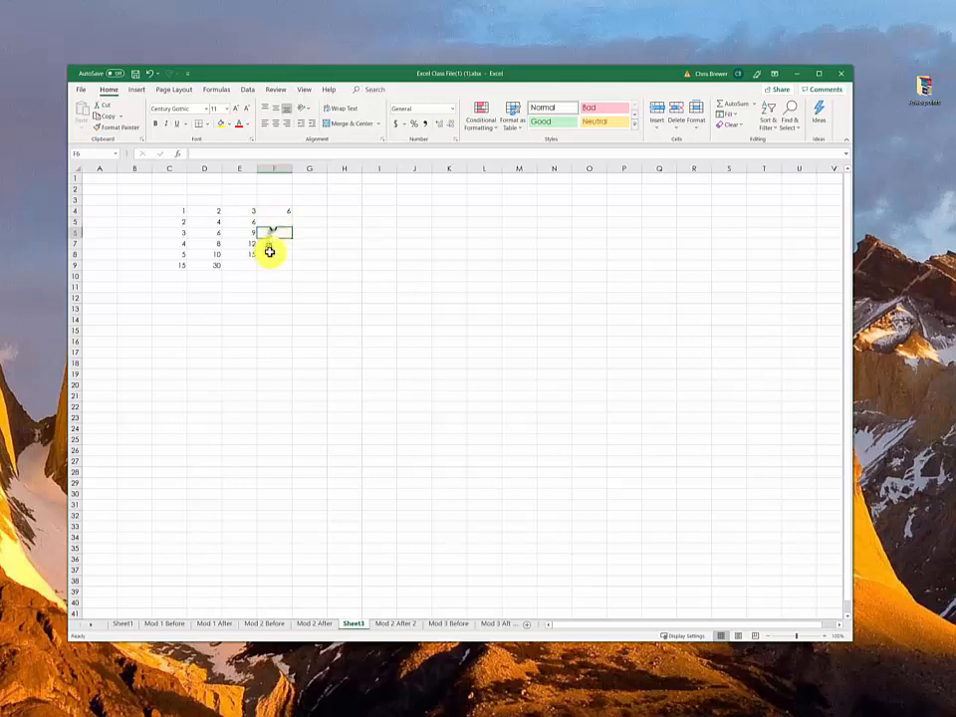
pyautogui.click(272, 244)
pyautogui.click(272, 255)
pyautogui.click(273, 266)
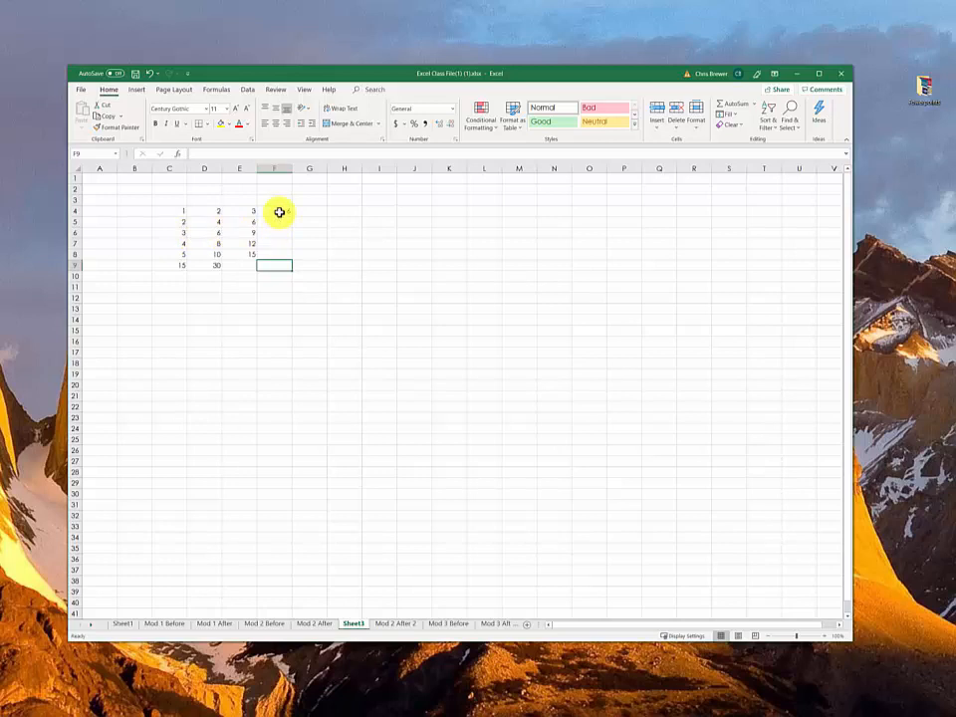
# - Review the formula in F4 and fill it down to F5 with AutoFill
pyautogui.click(285, 211)
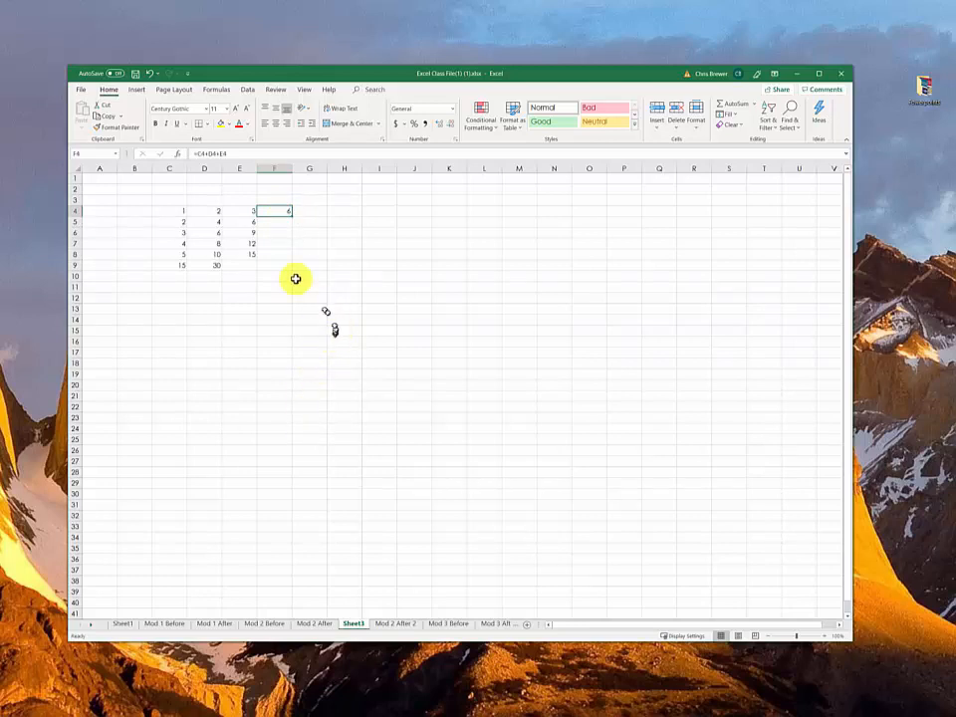
pyautogui.doubleClick(282, 212)
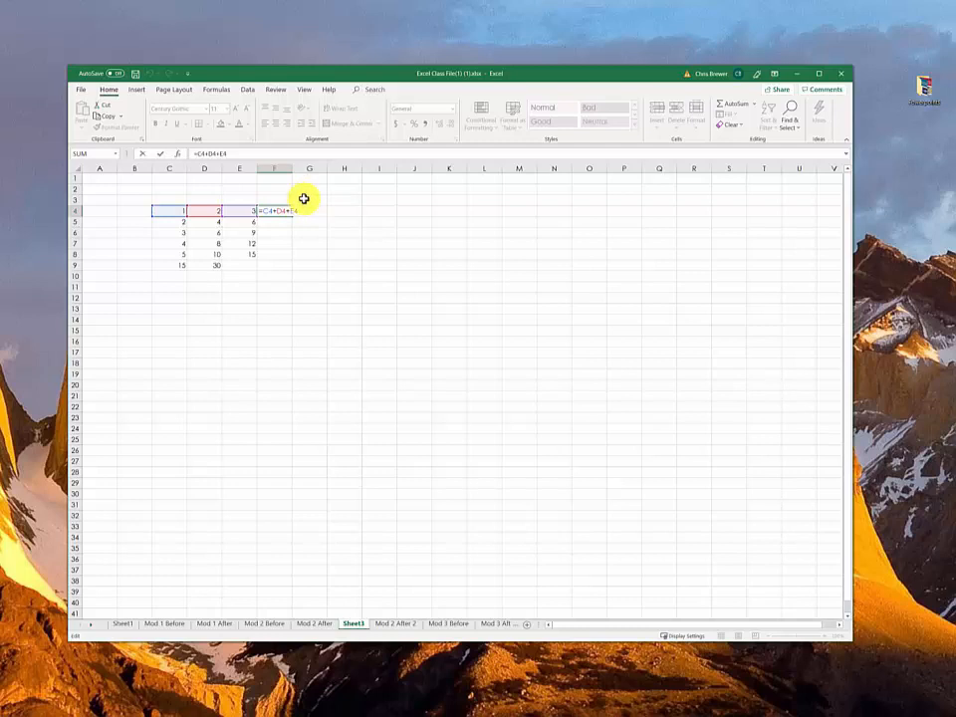
pyautogui.hotkey('ctrl', 'Return')
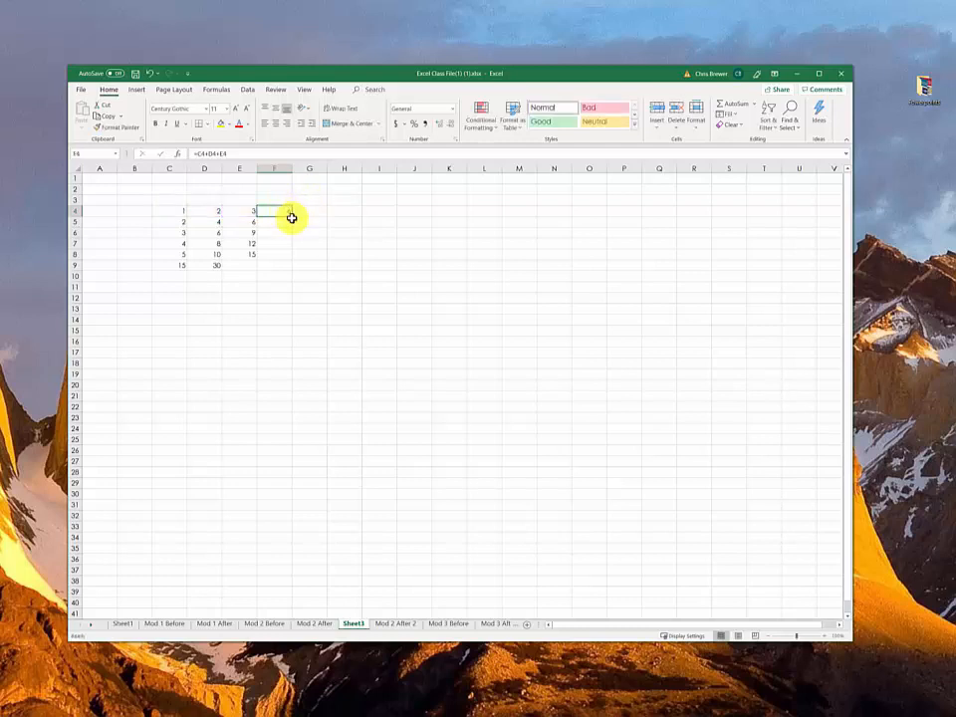
pyautogui.moveTo(292, 217); pyautogui.dragTo(290, 229)
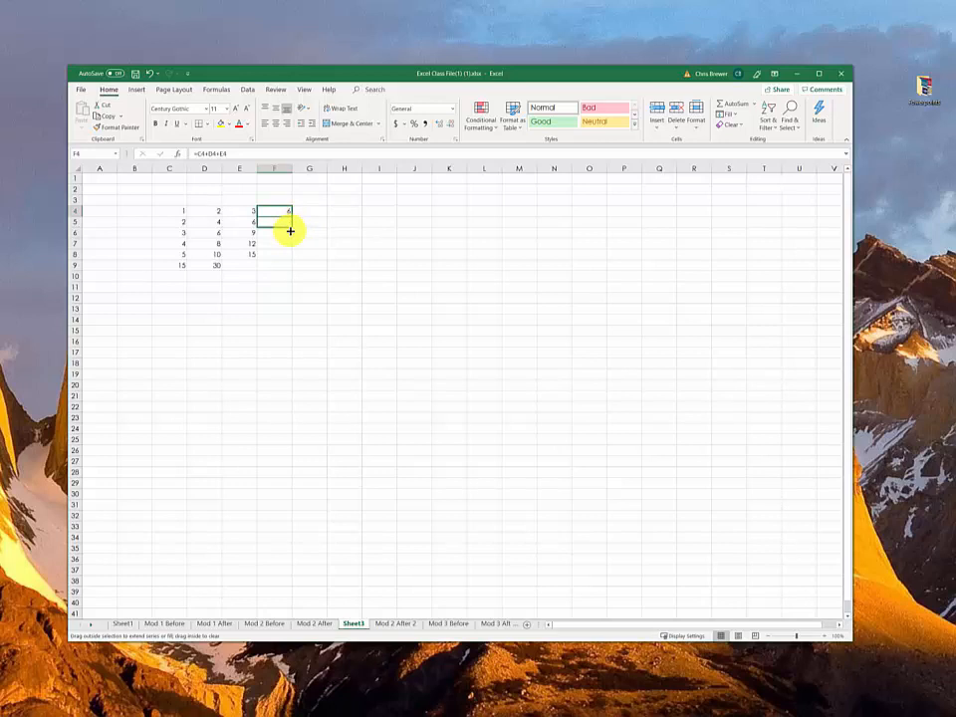
pyautogui.moveTo(290, 231); pyautogui.dragTo(287, 230)
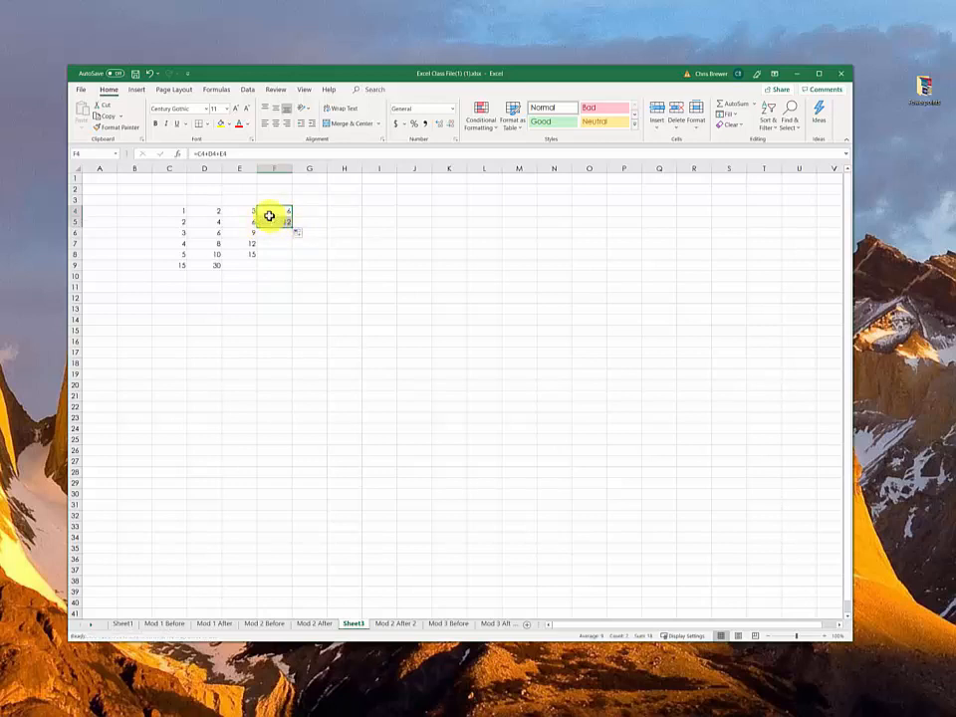
# - Compare the formulas in F4 and F5 and the cells each one references
pyautogui.click(270, 224)
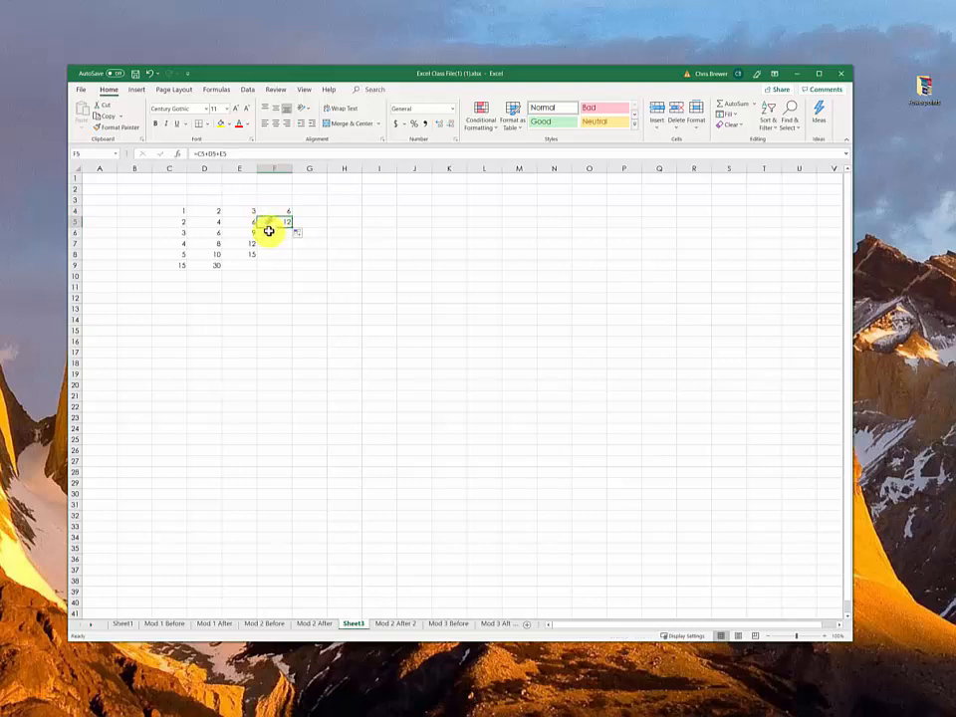
pyautogui.click(267, 203)
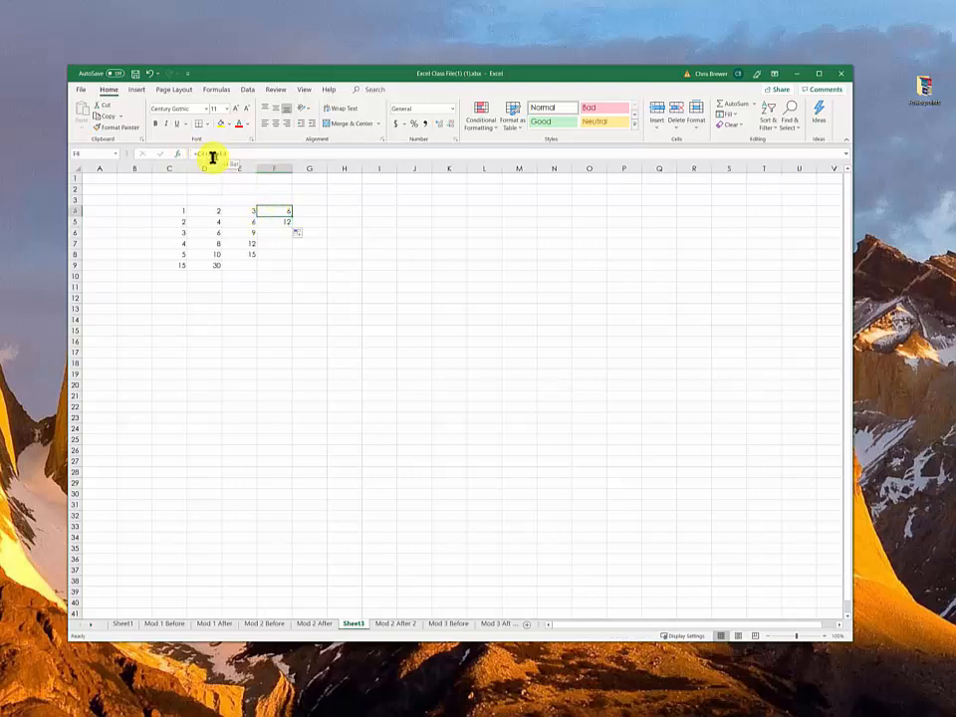
pyautogui.click(277, 222)
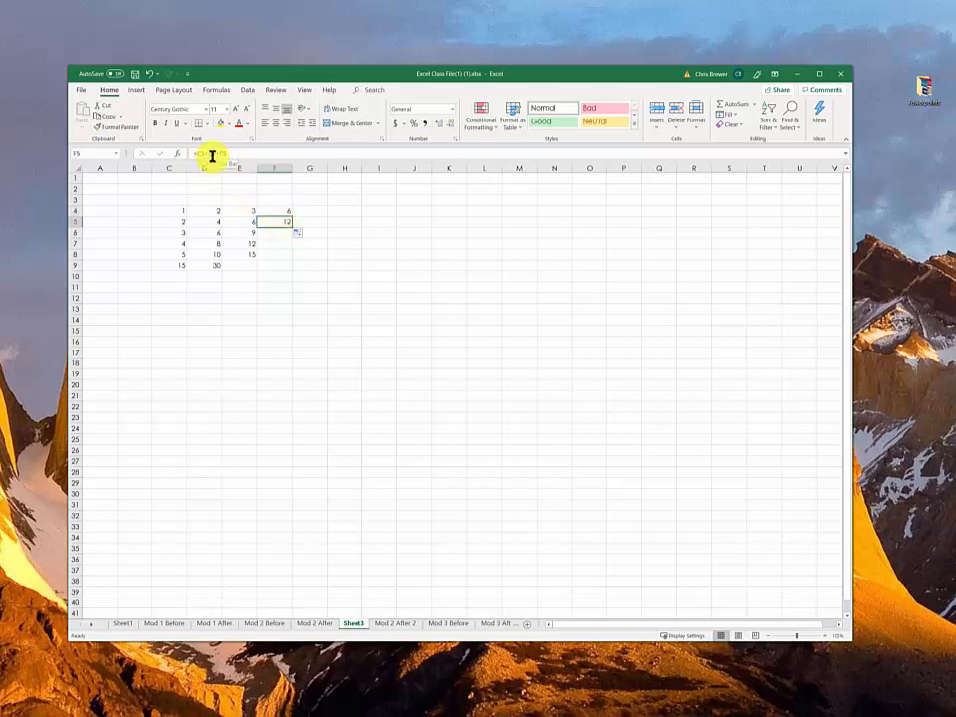
pyautogui.click(281, 213)
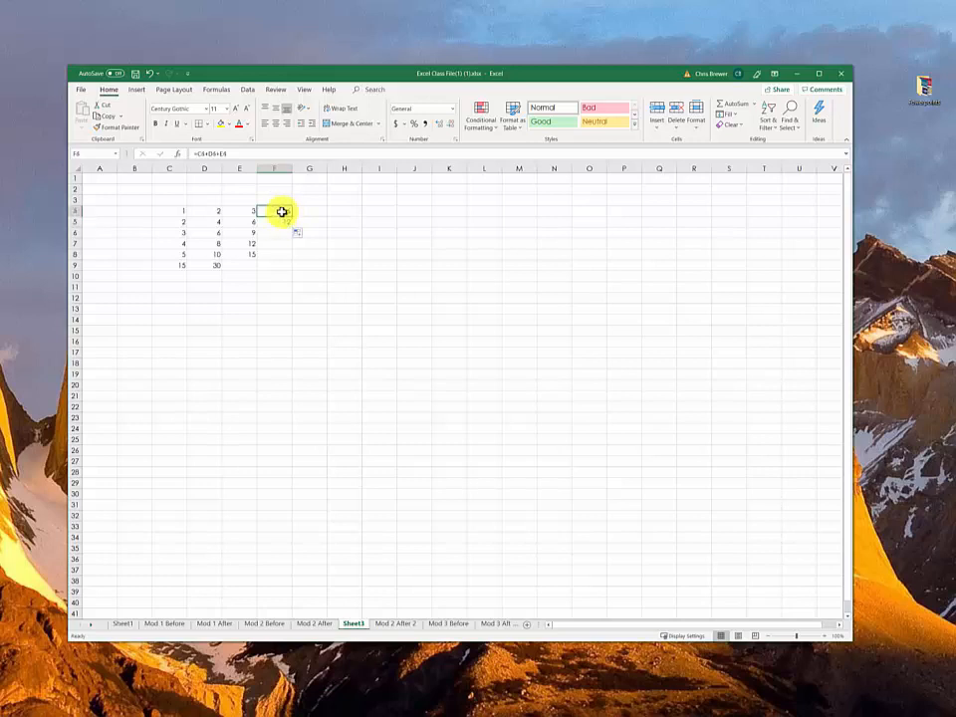
pyautogui.doubleClick(281, 212)
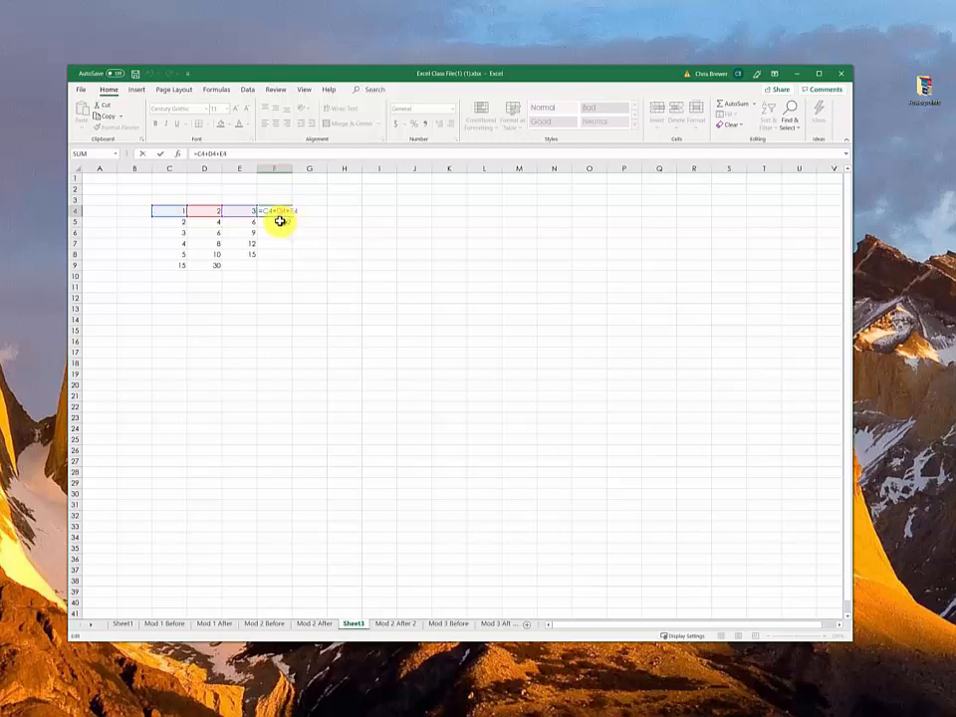
pyautogui.doubleClick(279, 221)
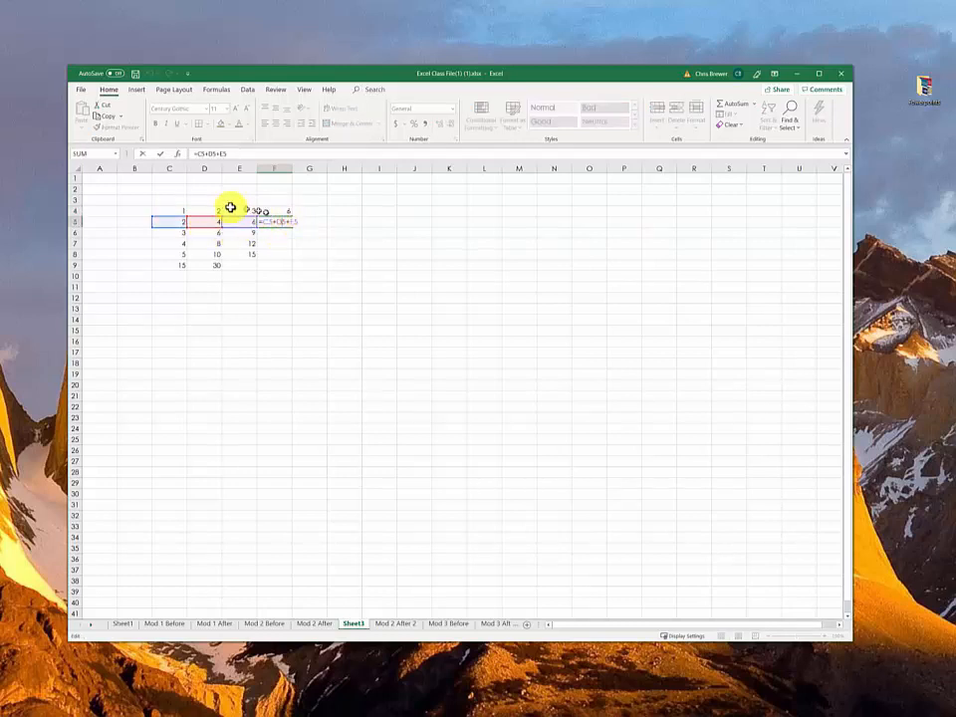
pyautogui.click(278, 211)
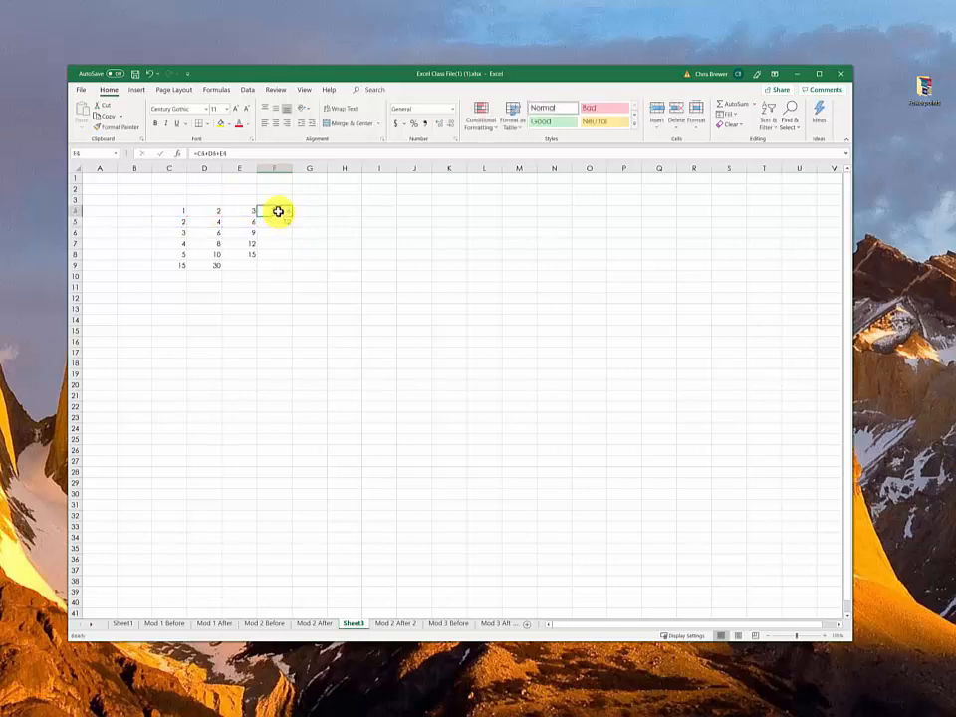
pyautogui.doubleClick(278, 212)
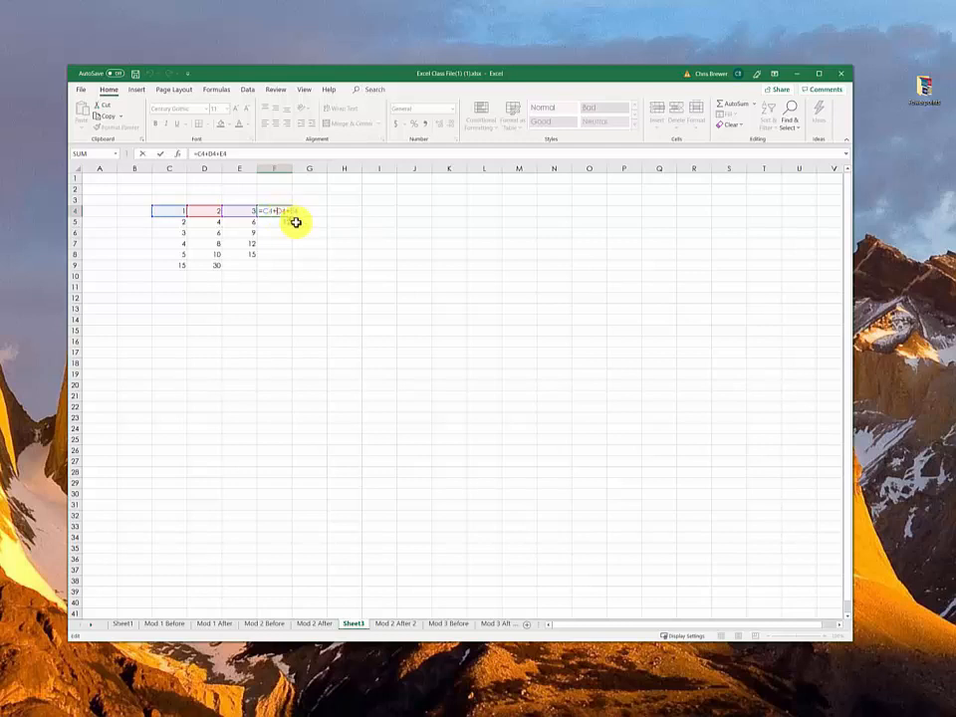
pyautogui.click(268, 222)
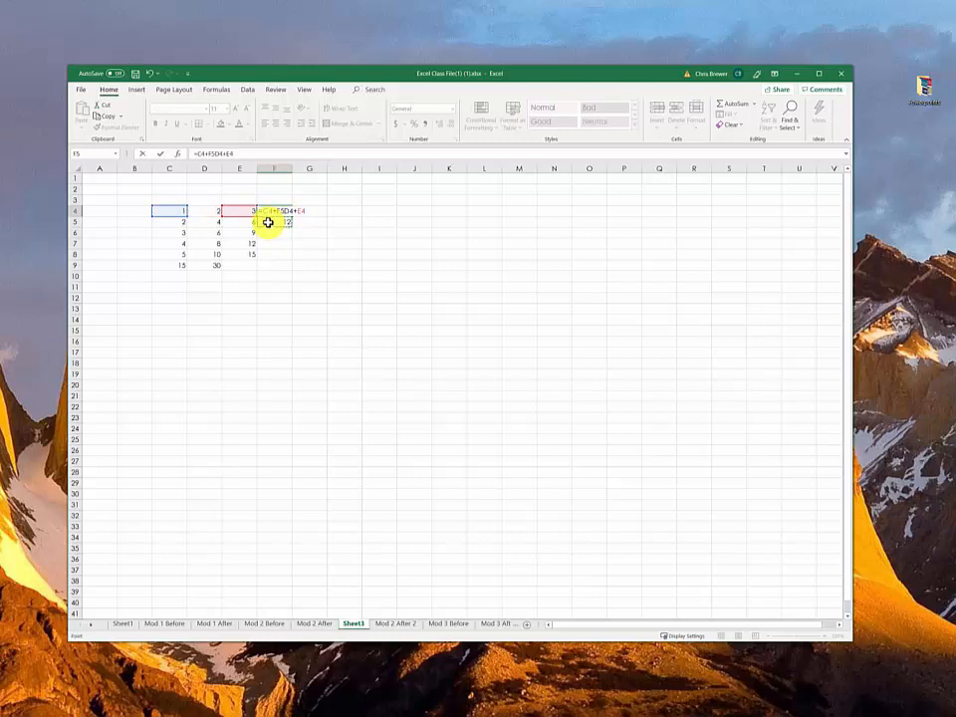
pyautogui.click(273, 224)
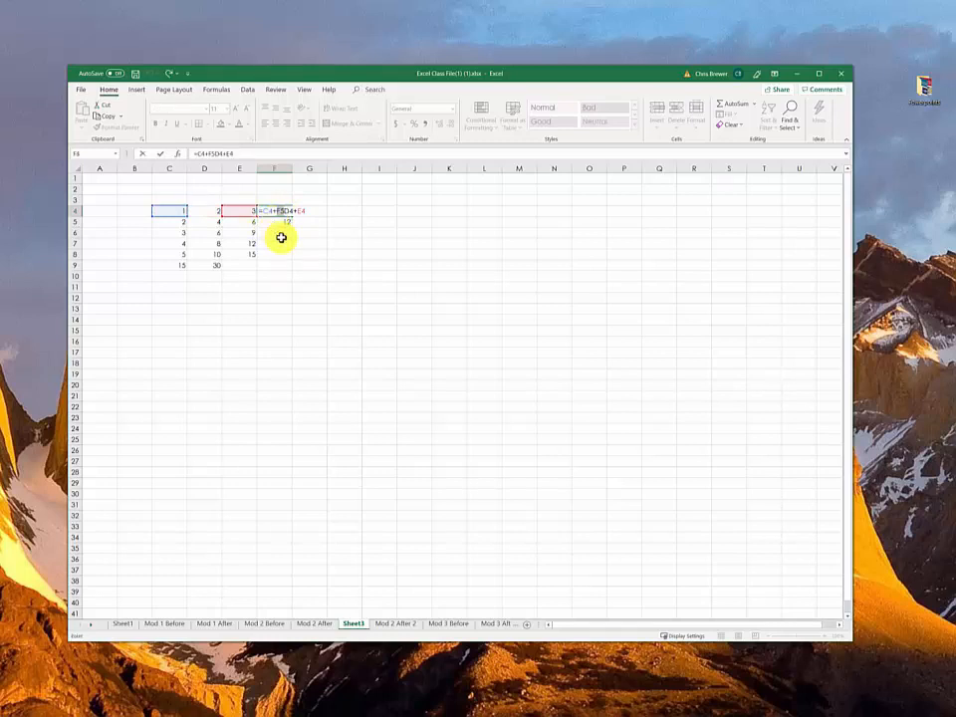
pyautogui.press('Escape')
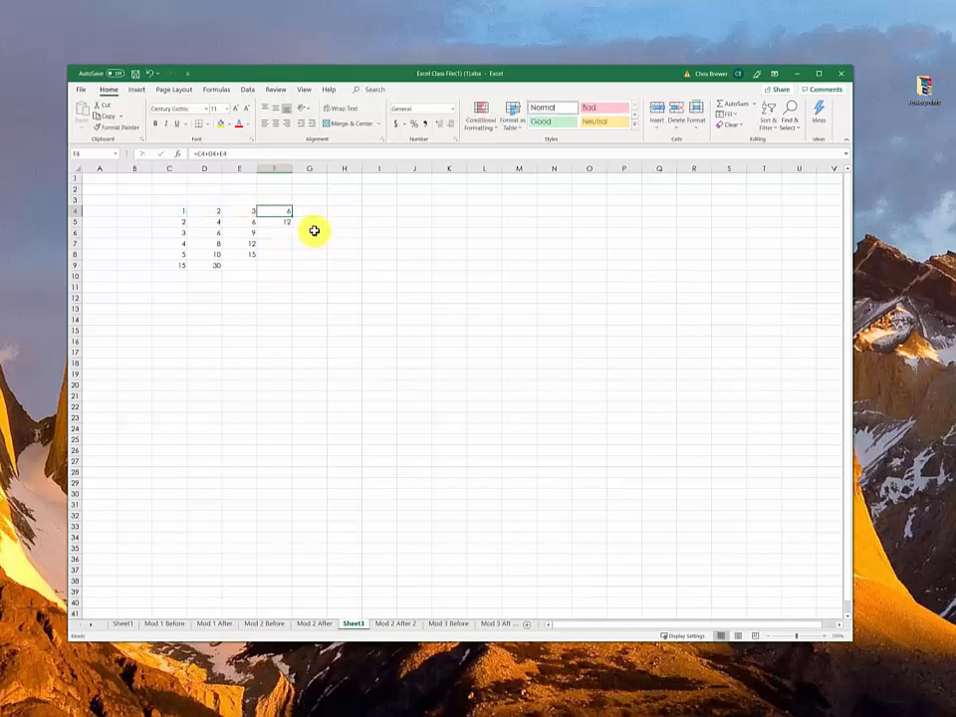
# - Recheck the formula in F5 and fill the formula in F4 down to F9 with AutoFill
pyautogui.click(265, 226)
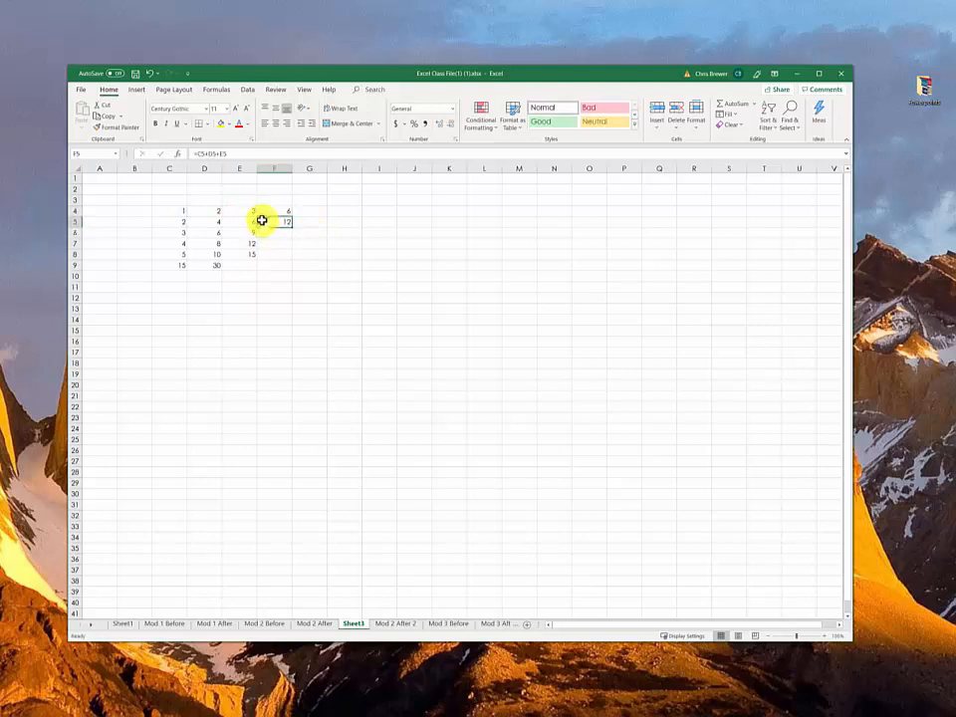
pyautogui.doubleClick(265, 227)
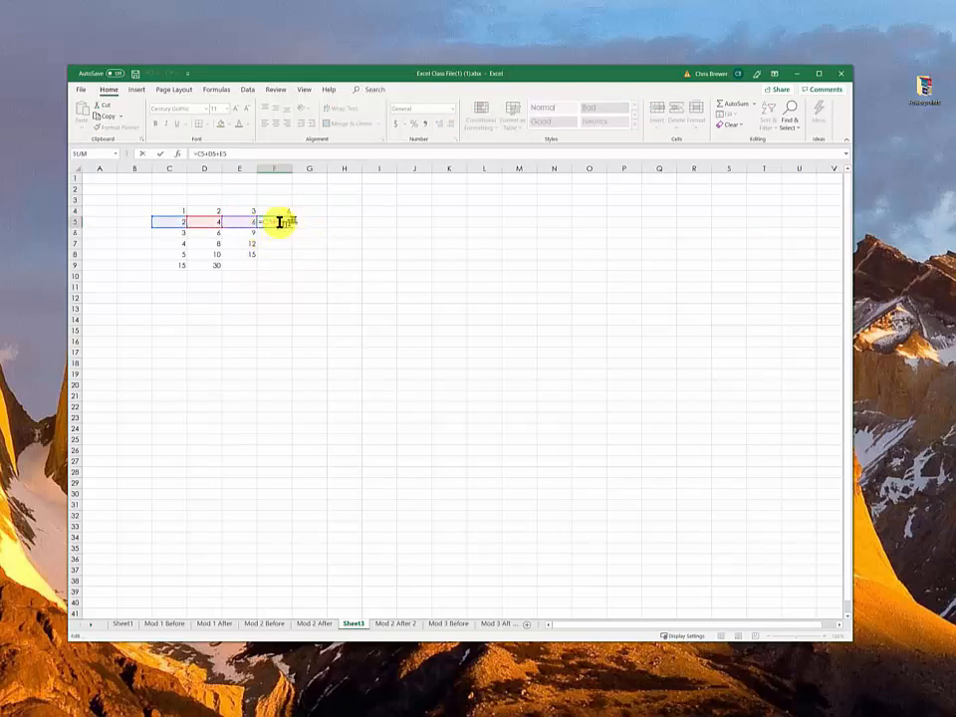
pyautogui.click(278, 211)
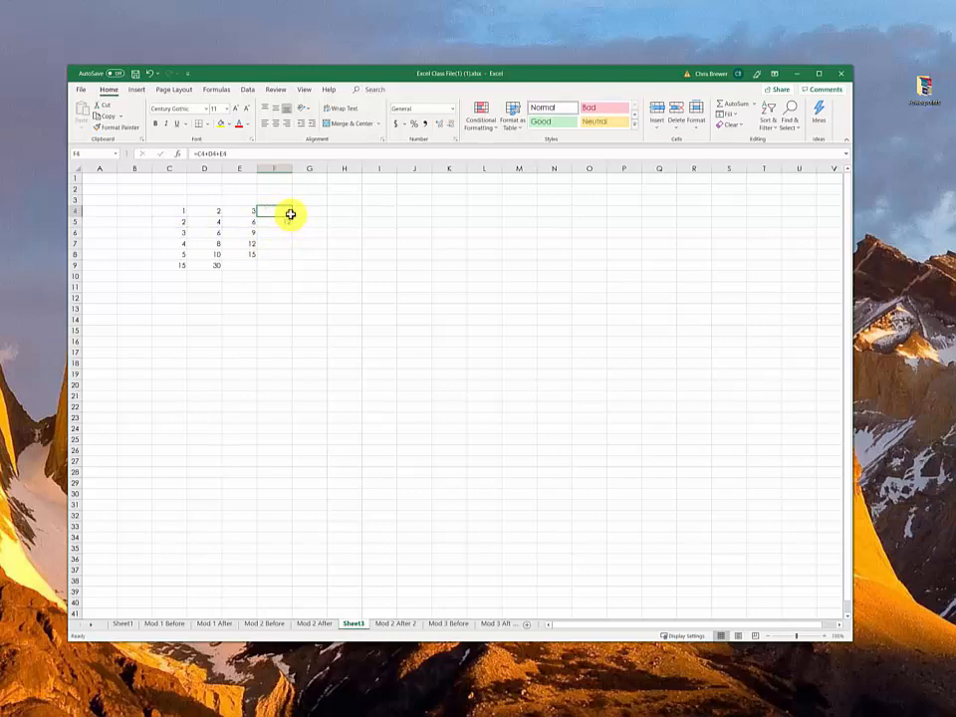
pyautogui.moveTo(291, 215); pyautogui.dragTo(271, 274)
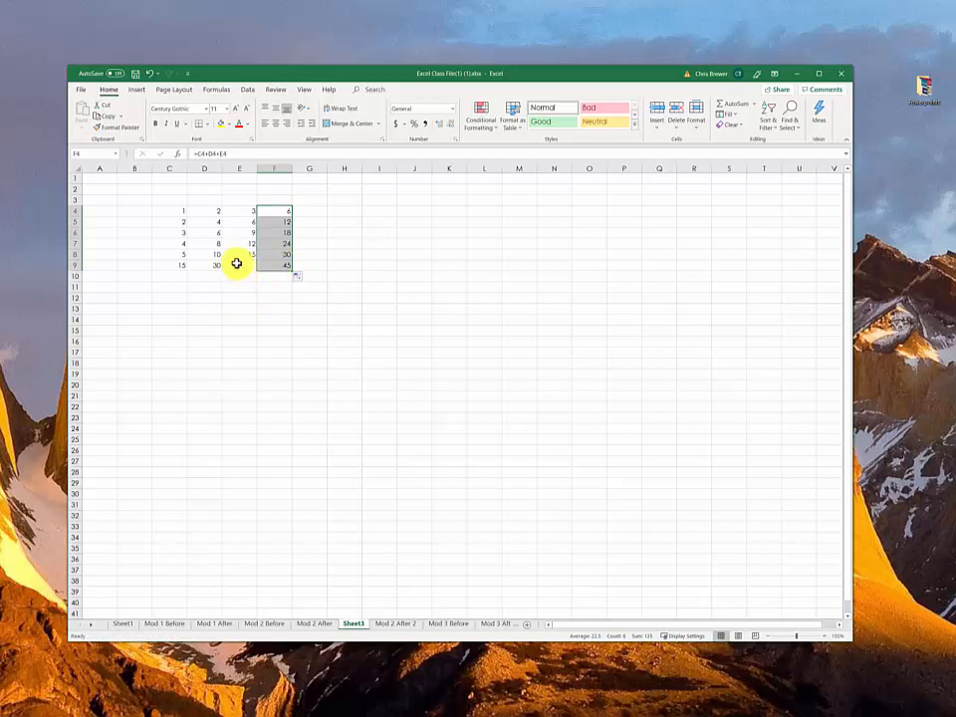
pyautogui.click(379, 243)
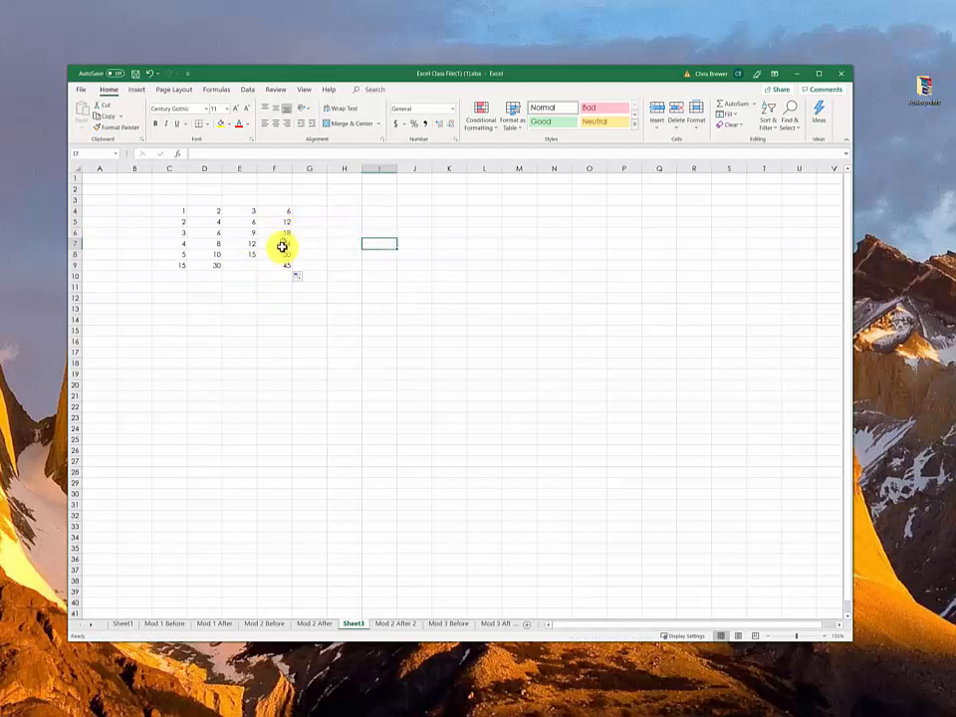
# - Inspect the copied formula in F7, the original in F4, and the column totals in C9 and D9
pyautogui.doubleClick(282, 243)
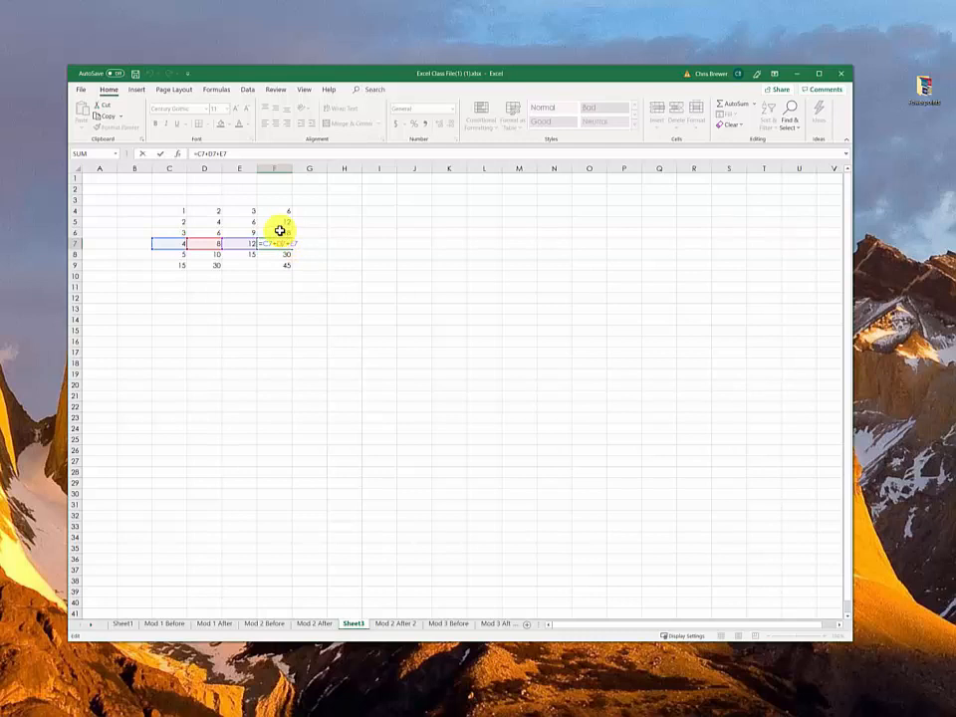
pyautogui.click(214, 230)
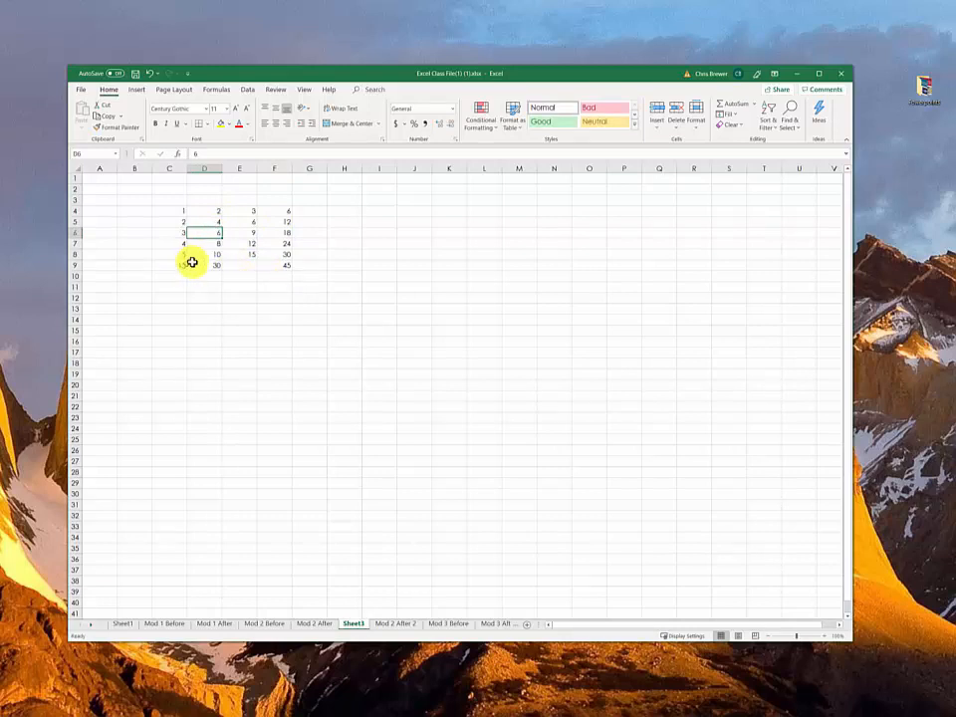
pyautogui.click(191, 262)
pyautogui.click(271, 208)
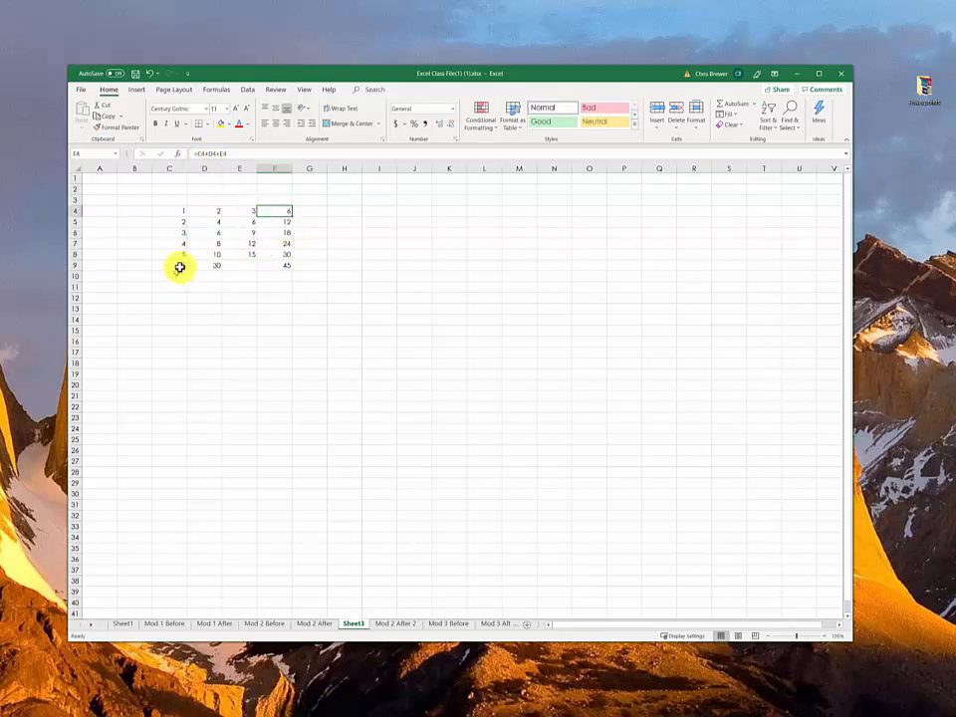
pyautogui.click(178, 265)
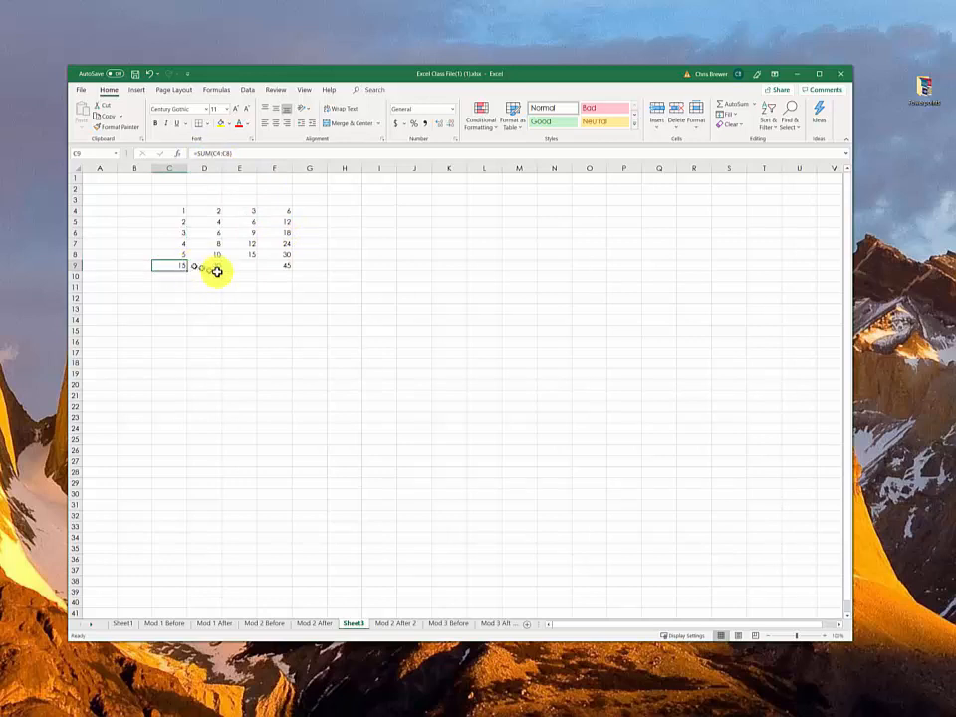
pyautogui.click(215, 267)
# - Fill the SUM formula in C9 across to E9 with AutoFill
pyautogui.click(181, 267)
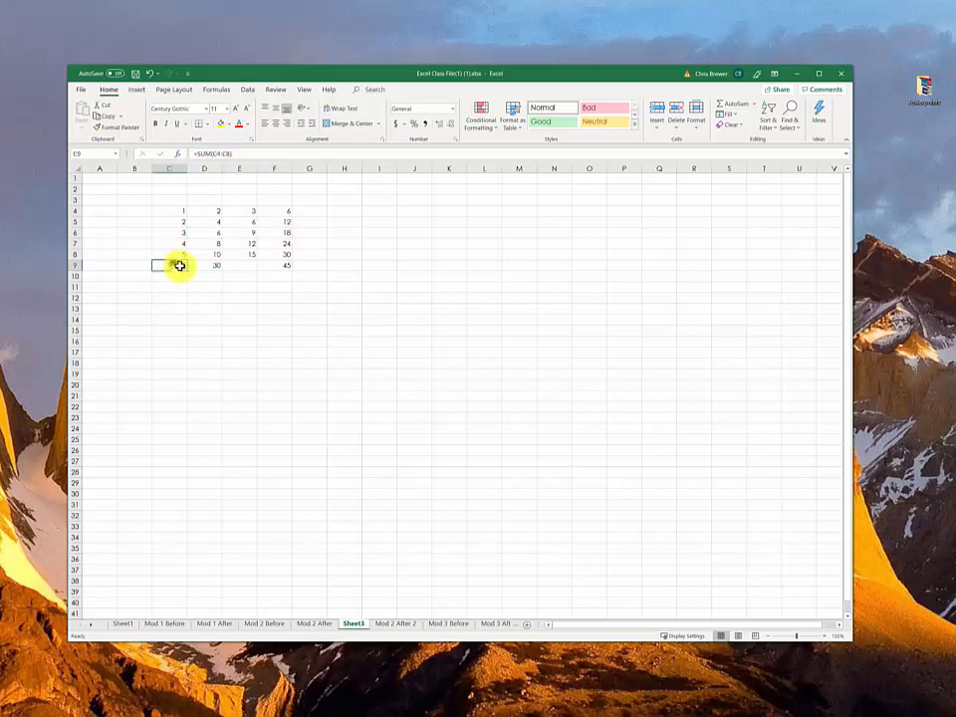
pyautogui.moveTo(187, 271); pyautogui.dragTo(252, 280)
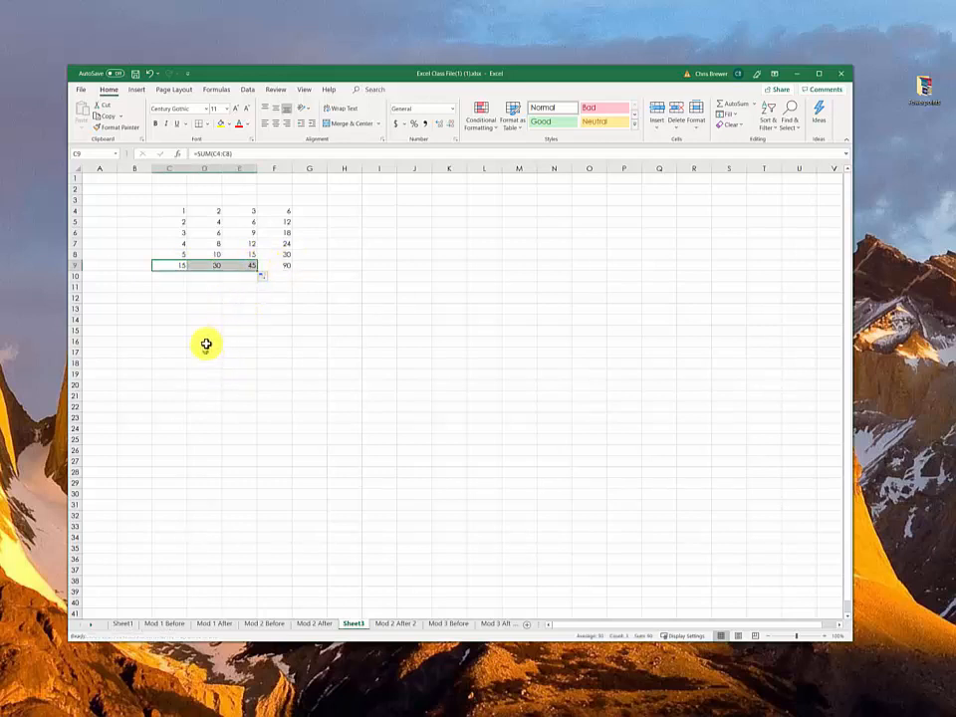
pyautogui.click(174, 277)
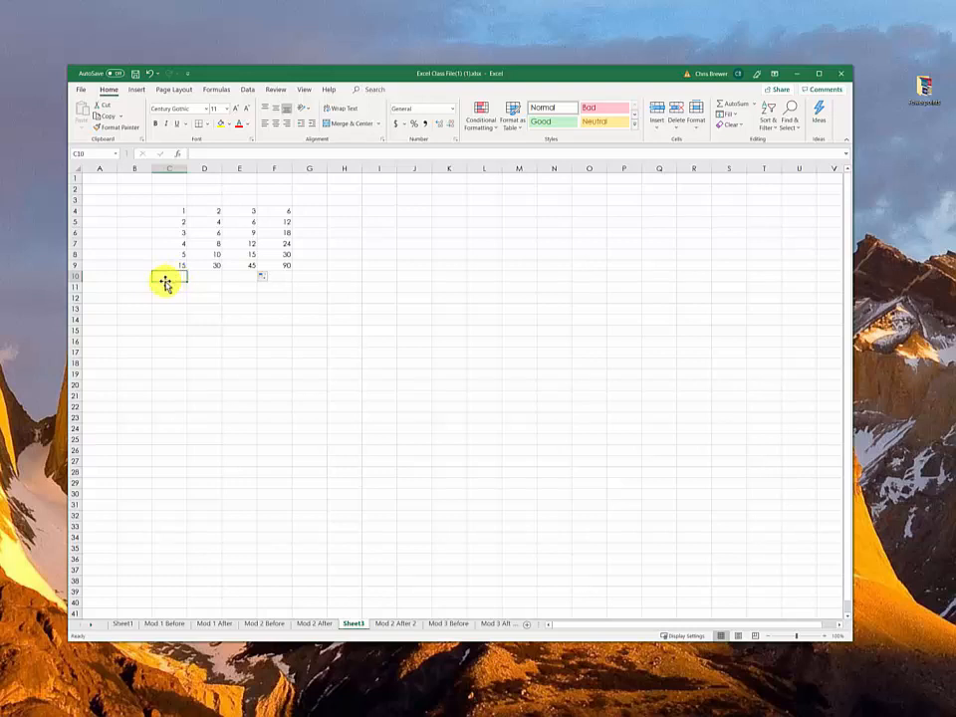
# - Review the totals in C9:F9 against the column values they add up, including D4:D8 and E4:E8
pyautogui.click(165, 266)
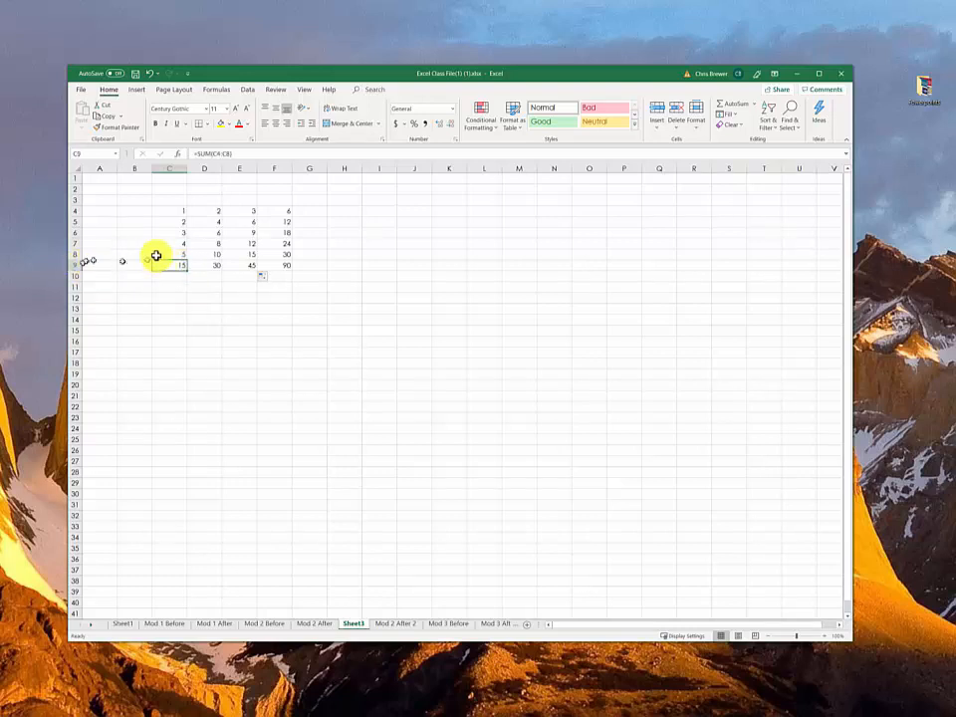
pyautogui.moveTo(162, 263); pyautogui.dragTo(271, 264)
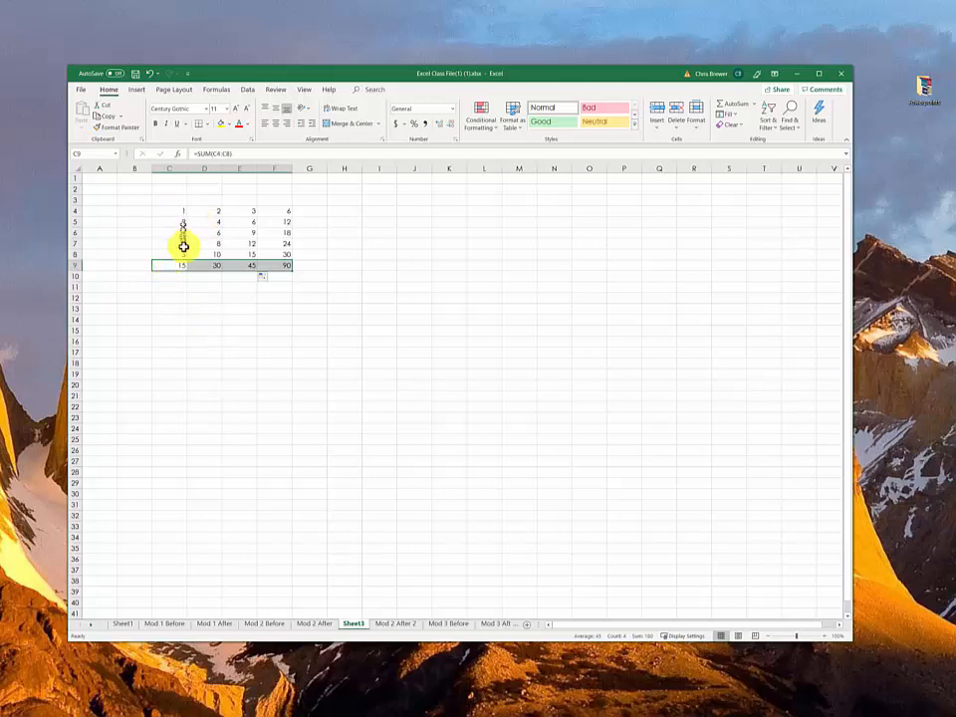
pyautogui.moveTo(216, 264); pyautogui.dragTo(214, 256)
pyautogui.moveTo(204, 213); pyautogui.dragTo(211, 254)
pyautogui.click(238, 265)
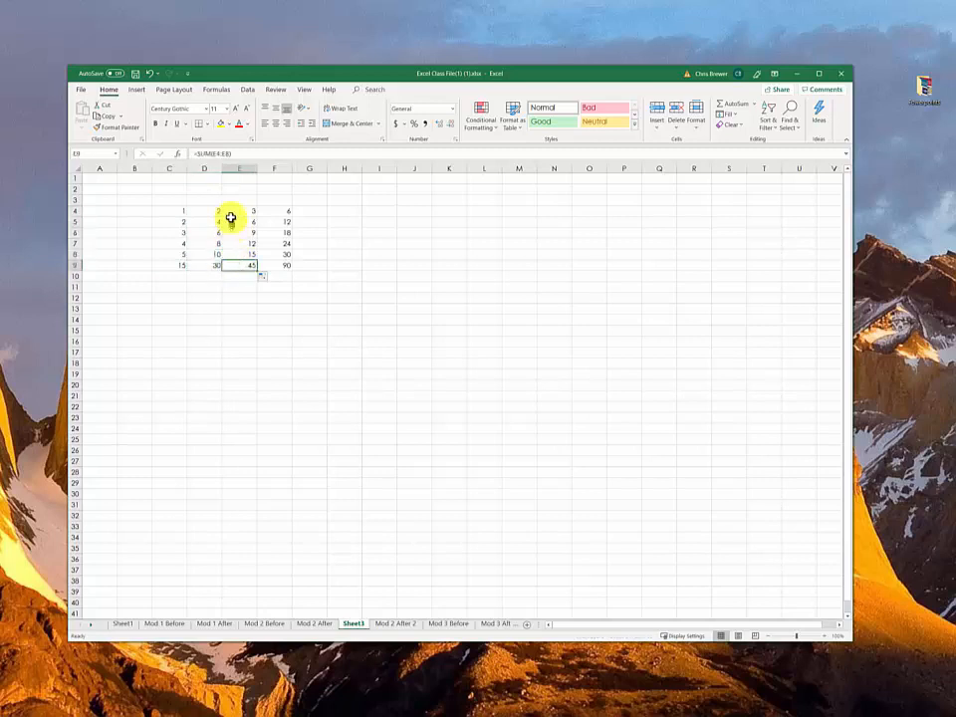
pyautogui.moveTo(232, 212); pyautogui.dragTo(230, 262)
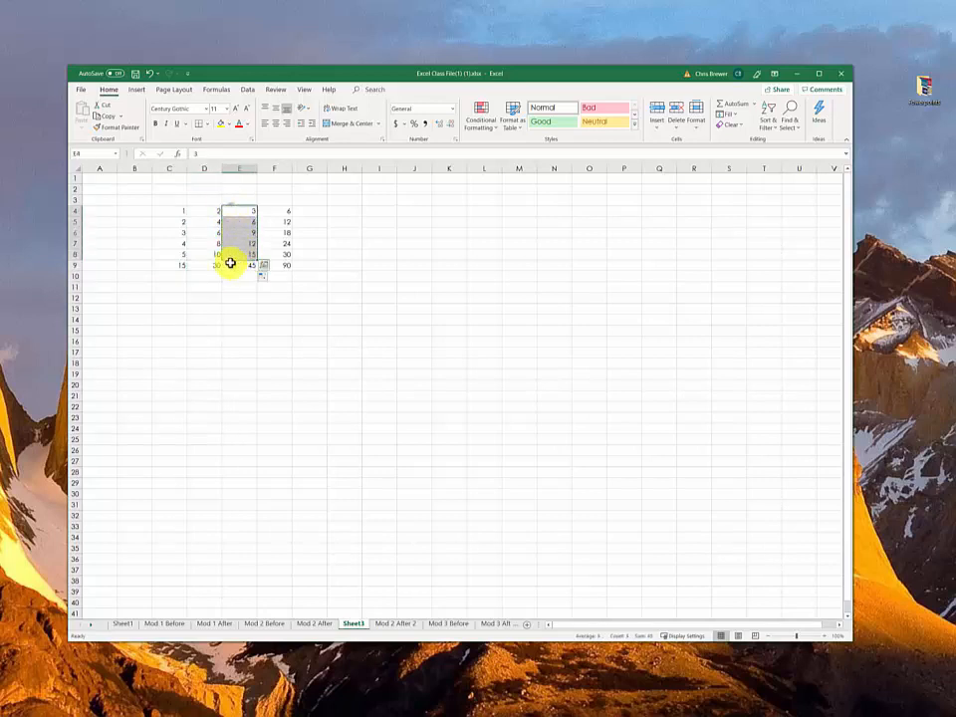
# - Average C4:C9 in cell C10 with the AVERAGE function
pyautogui.click(174, 277)
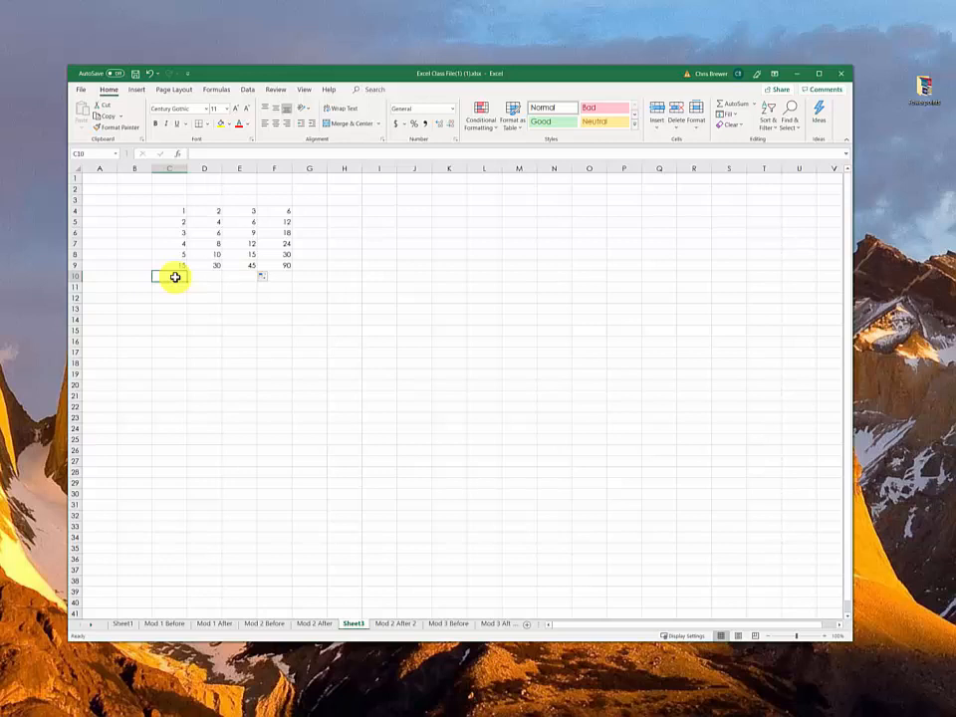
pyautogui.write('=')
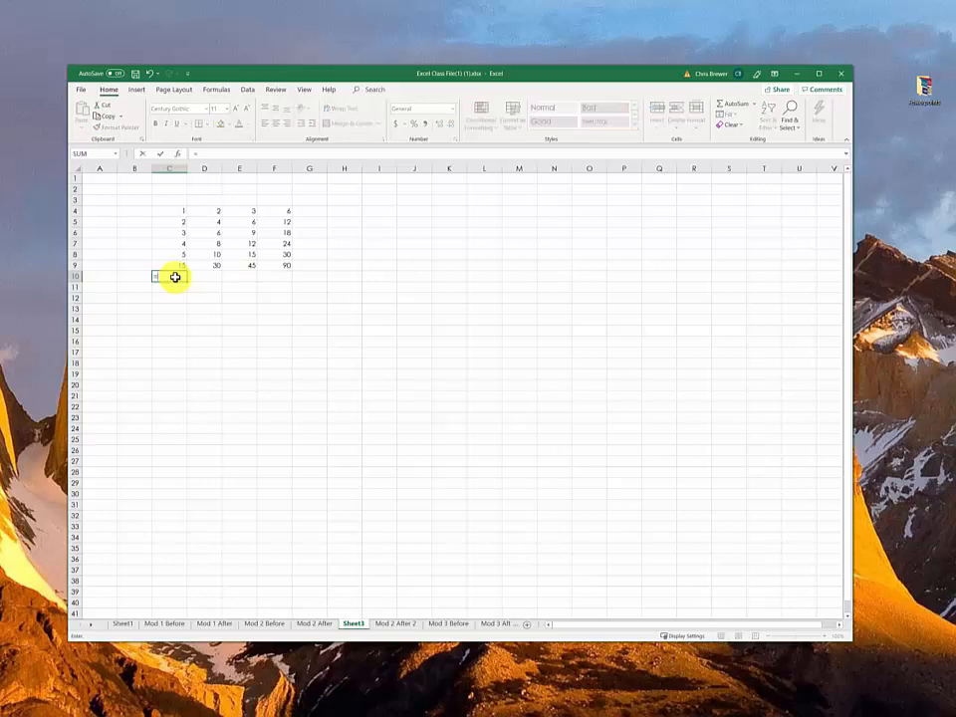
pyautogui.click(113, 155)
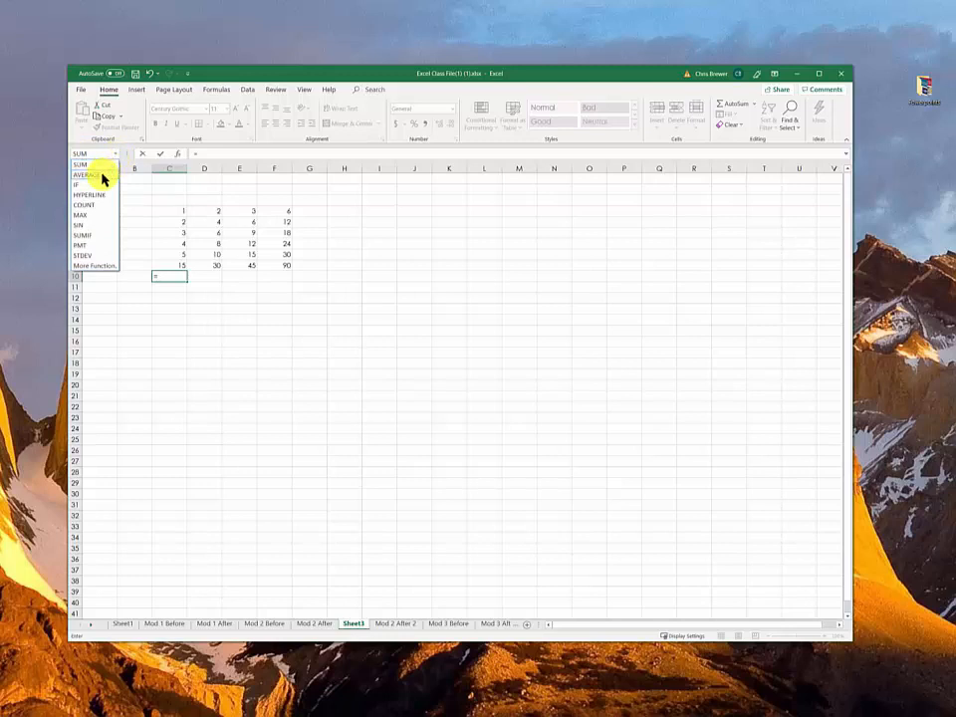
pyautogui.click(101, 175)
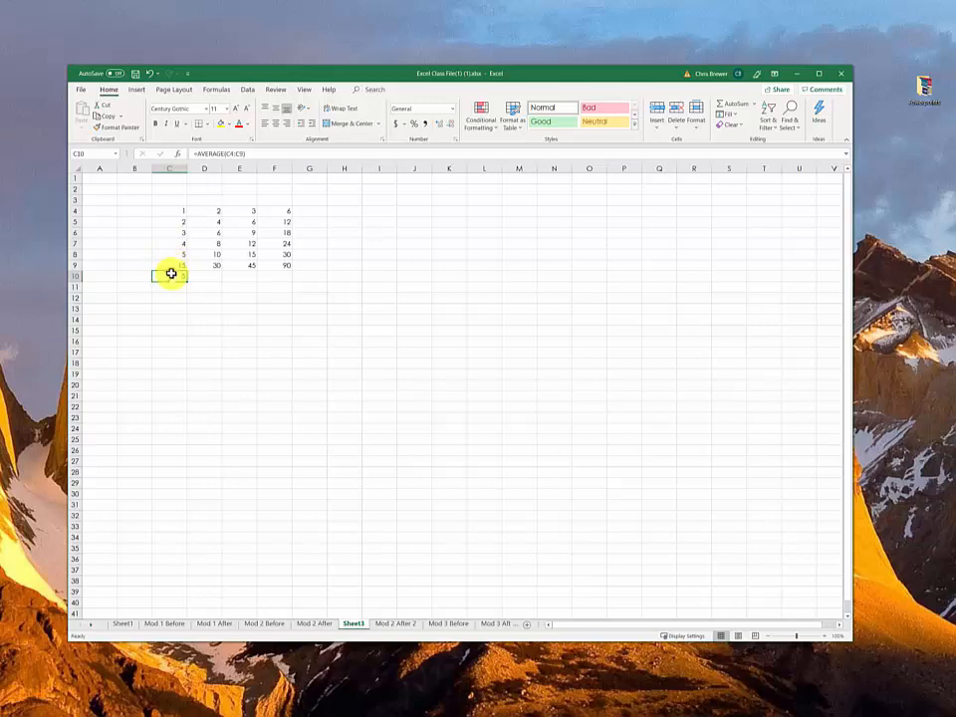
# - Delete the entire AVERAGE formula from cell C10
pyautogui.click(275, 153)
pyautogui.press('BackSpace')
pyautogui.press('BackSpace')
pyautogui.press('BackSpace')
pyautogui.press('BackSpace')
pyautogui.press('BackSpace')
pyautogui.press('BackSpace')
pyautogui.press('BackSpace')
pyautogui.press('BackSpace')
pyautogui.press('BackSpace')
pyautogui.press('BackSpace')
pyautogui.press('BackSpace')
pyautogui.press('BackSpace')
pyautogui.press('BackSpace')
pyautogui.press('BackSpace')
pyautogui.press('BackSpace')
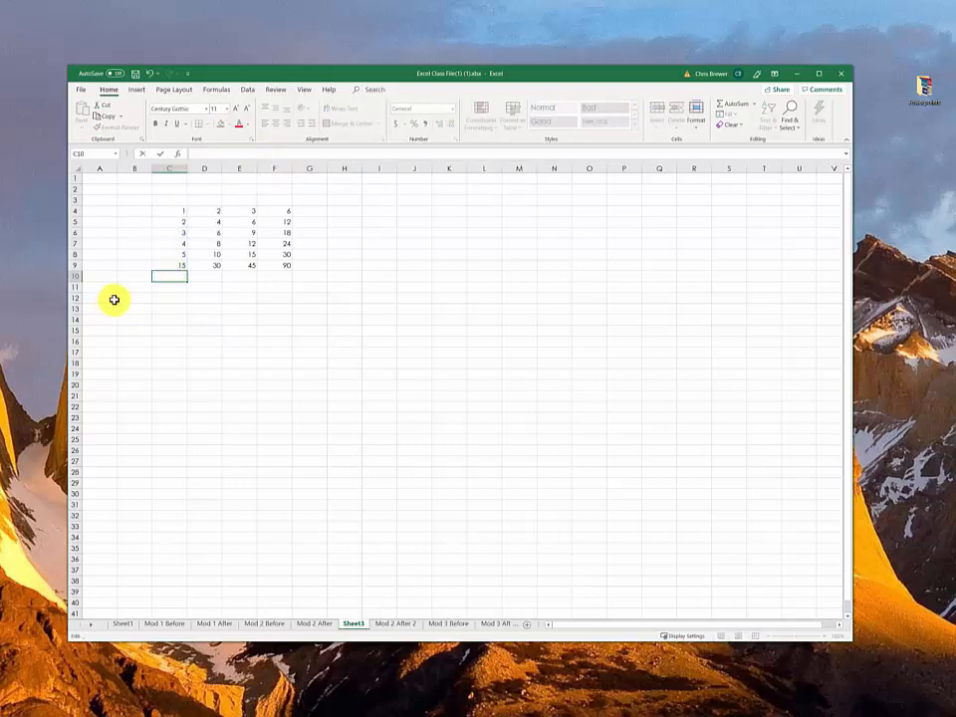
pyautogui.write('=')
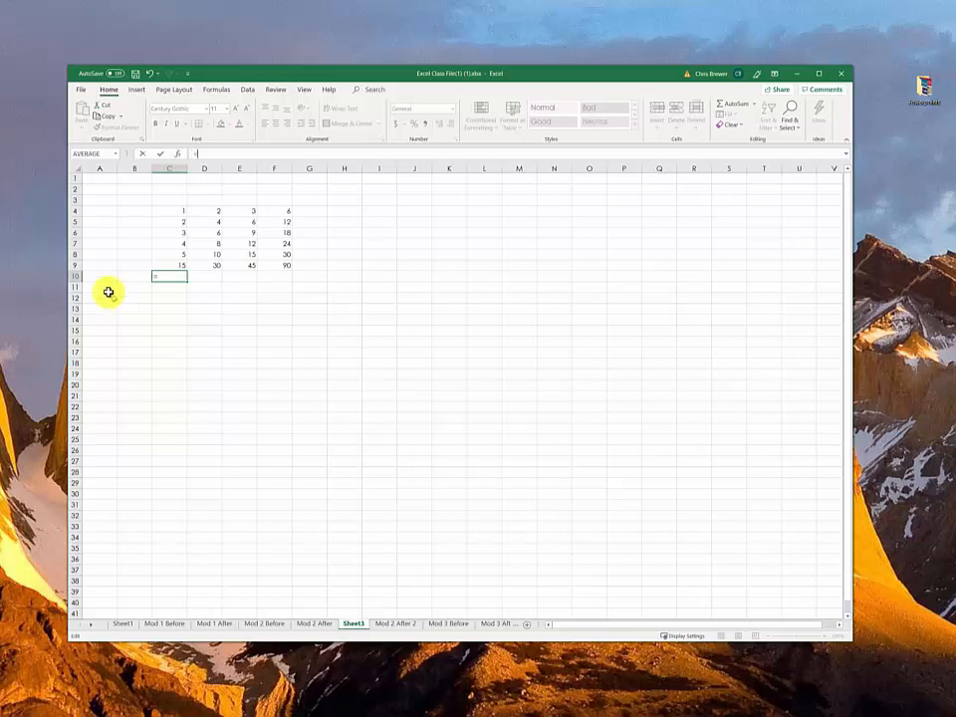
pyautogui.click(97, 156)
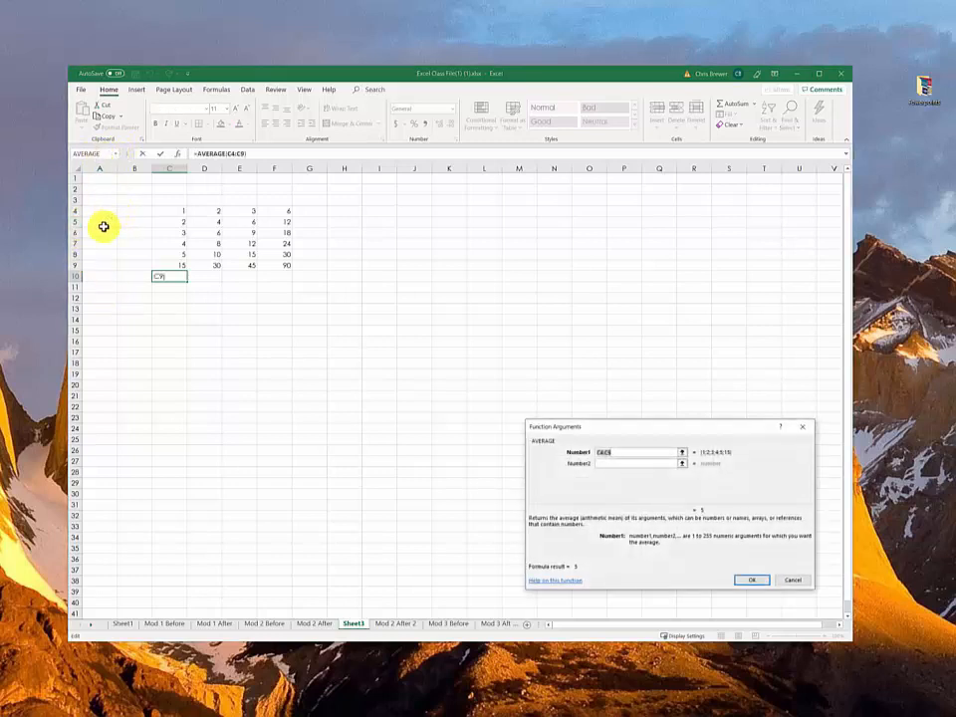
pyautogui.press('BackSpace')
pyautogui.press('Escape')
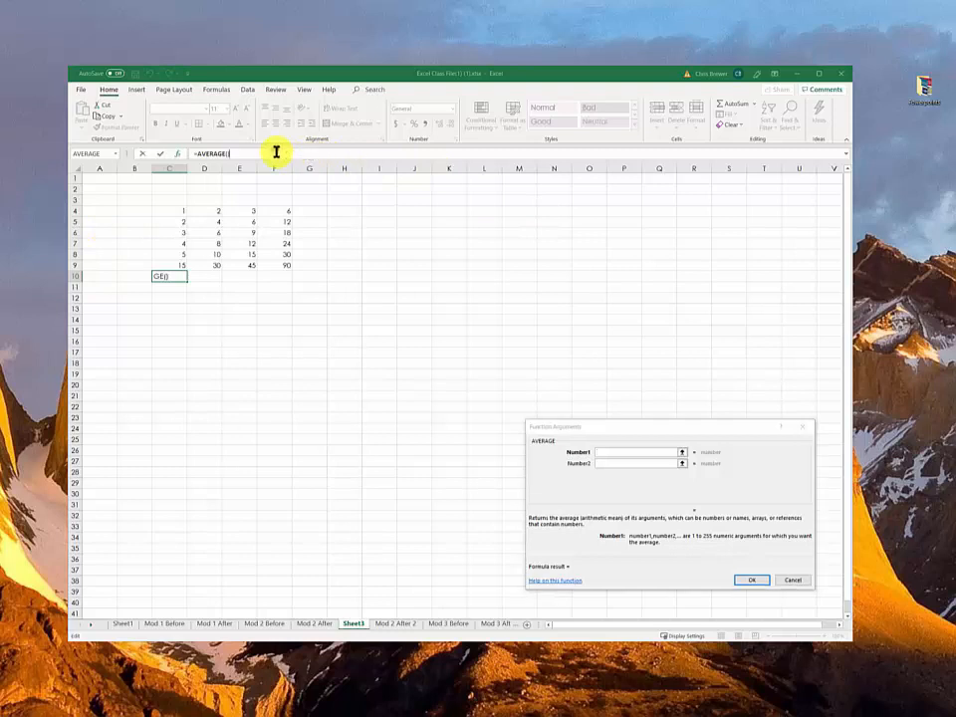
pyautogui.click(160, 276)
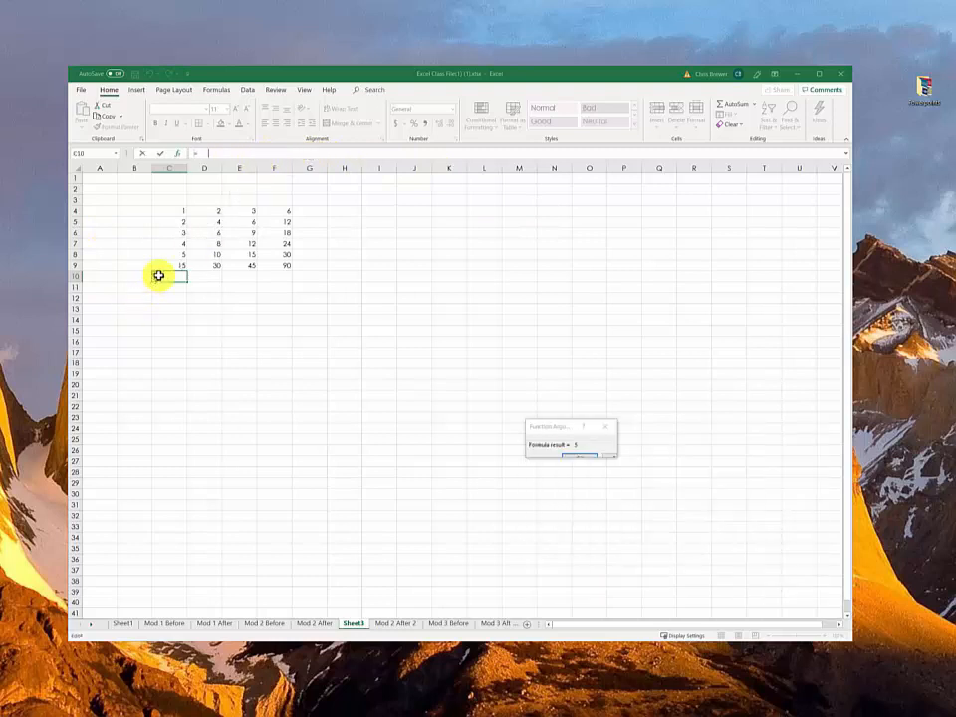
pyautogui.press('Return')
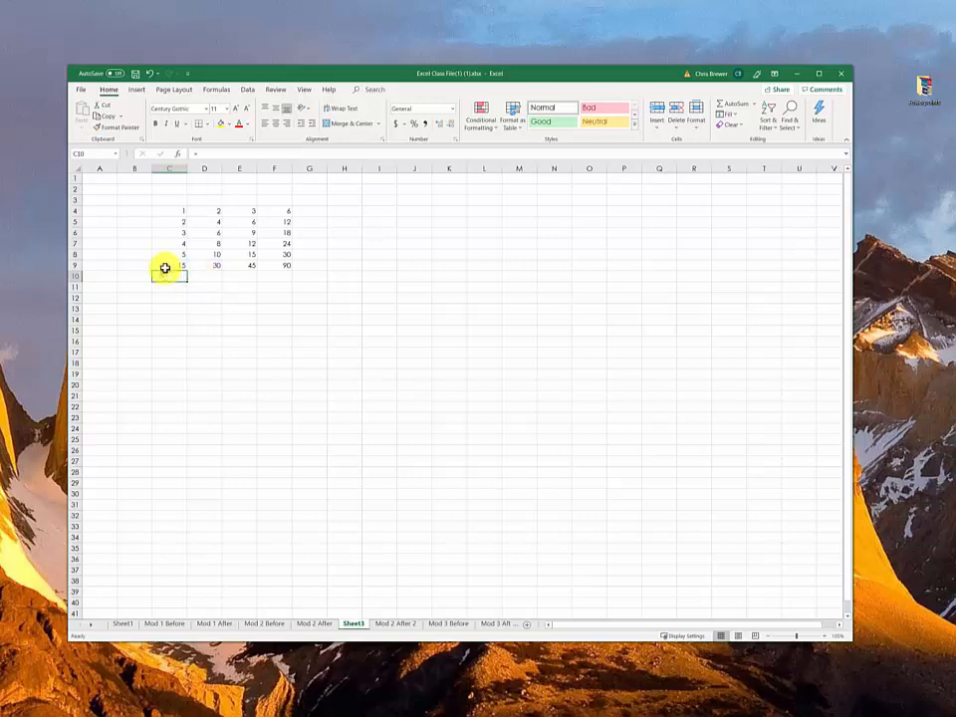
pyautogui.click(118, 155)
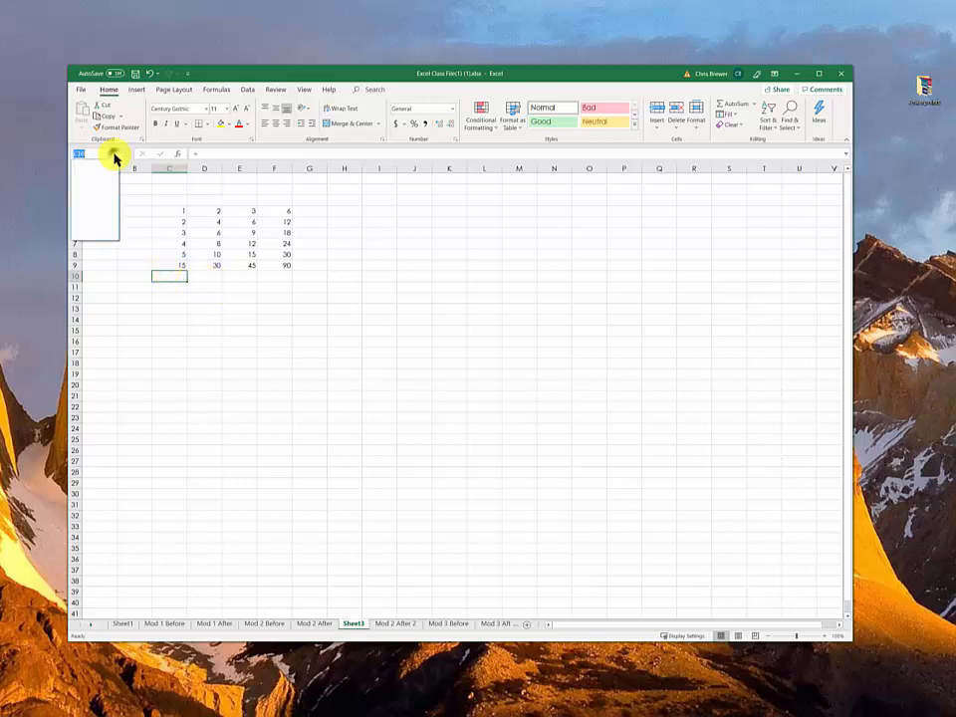
pyautogui.click(156, 278)
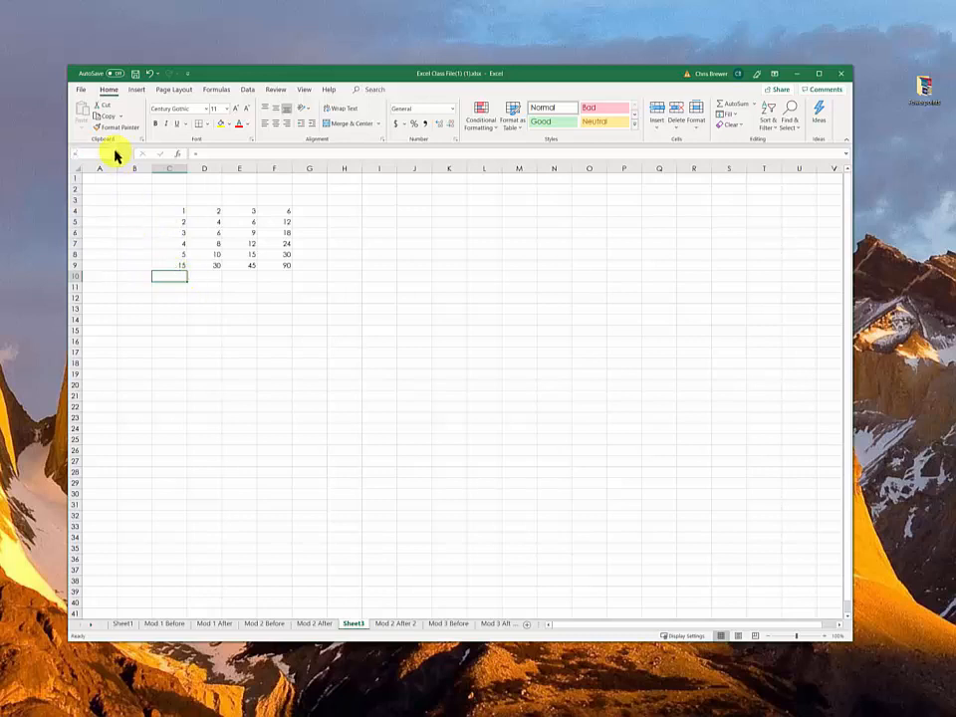
pyautogui.click(168, 276)
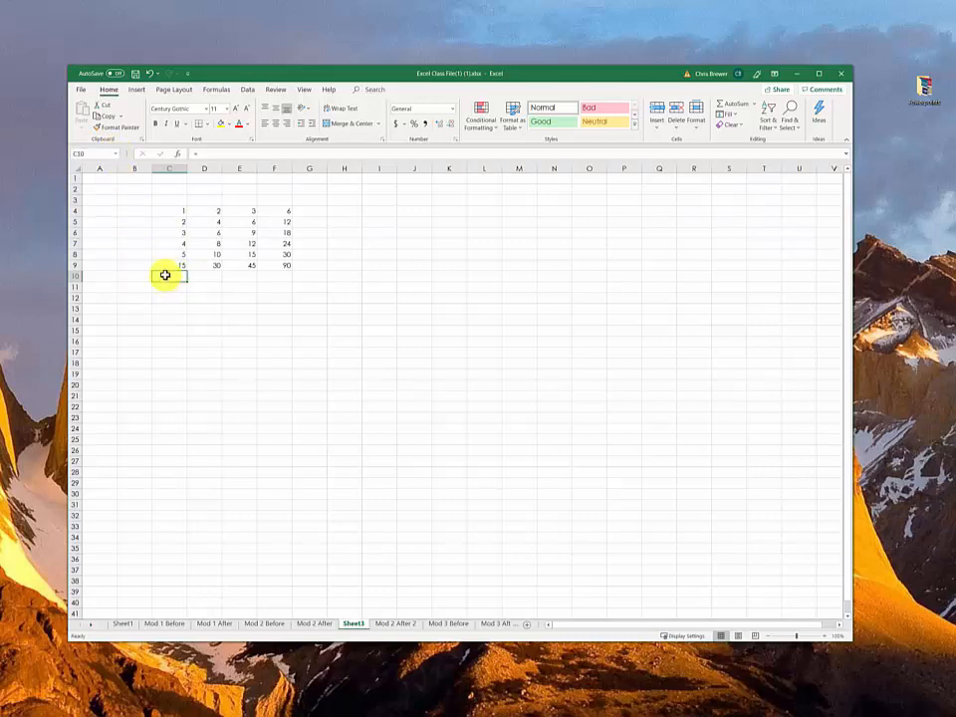
# - Average C4:C8 in cell C10 with the AVERAGE function, leaving out the total in C9
pyautogui.write('=')
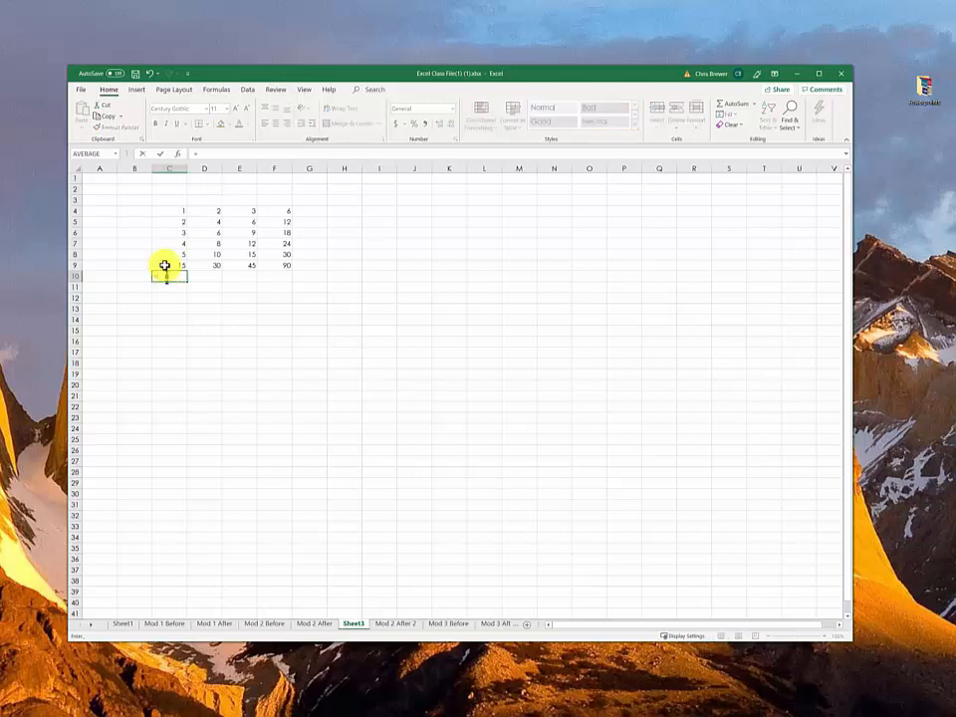
pyautogui.click(87, 154)
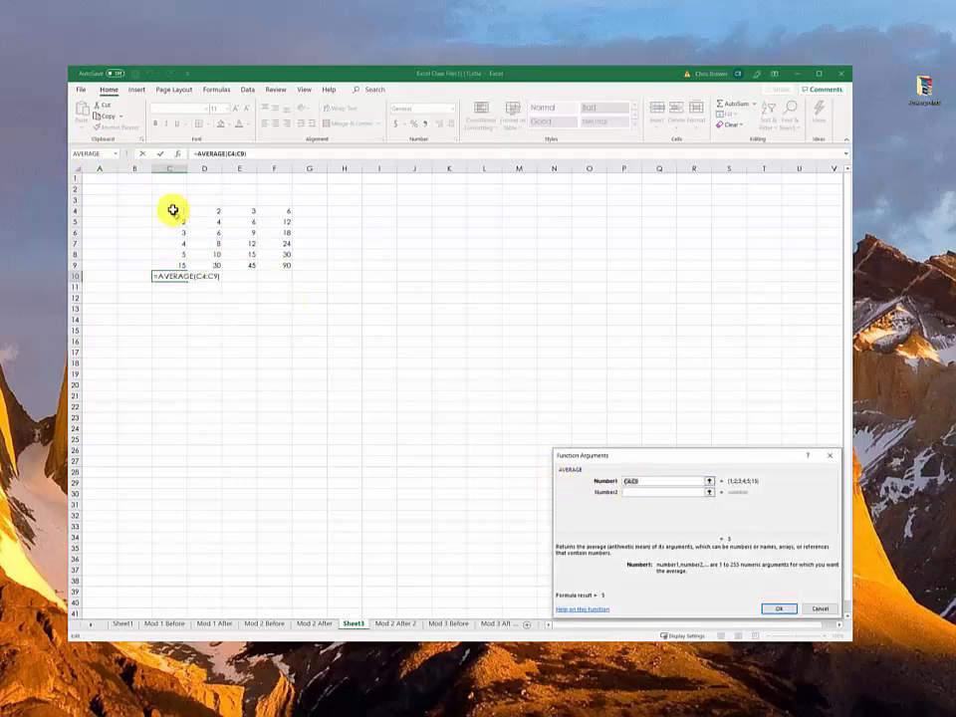
pyautogui.moveTo(170, 209); pyautogui.dragTo(163, 251)
pyautogui.press('Return')
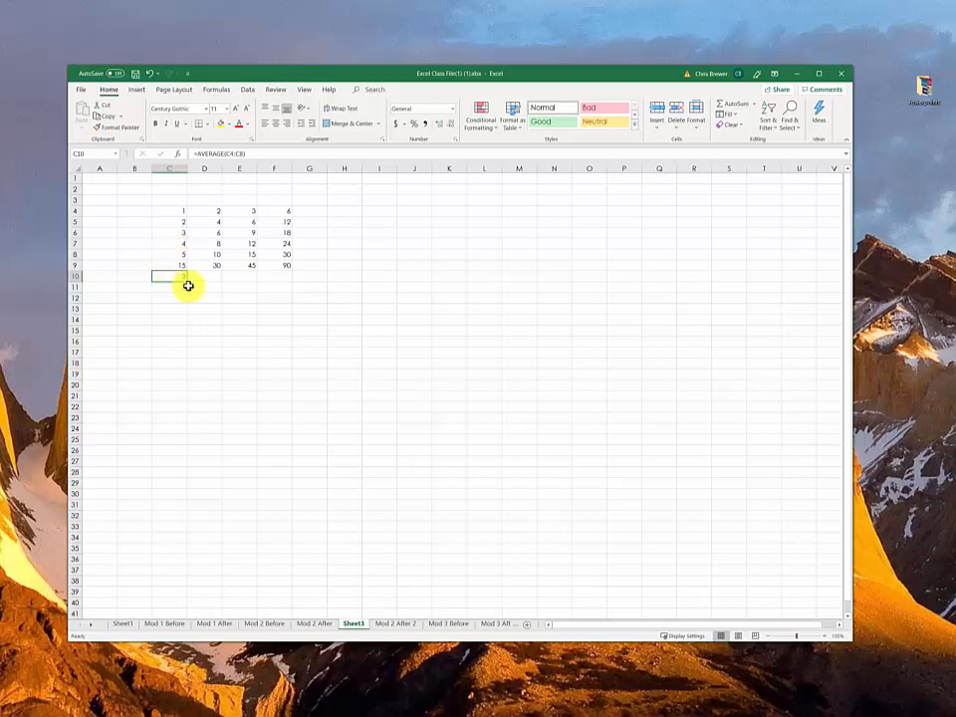
# - AutoFill the AVERAGE formula from C10 across to F10 and check which cells the copy in E10 references
pyautogui.moveTo(187, 282); pyautogui.dragTo(293, 297)
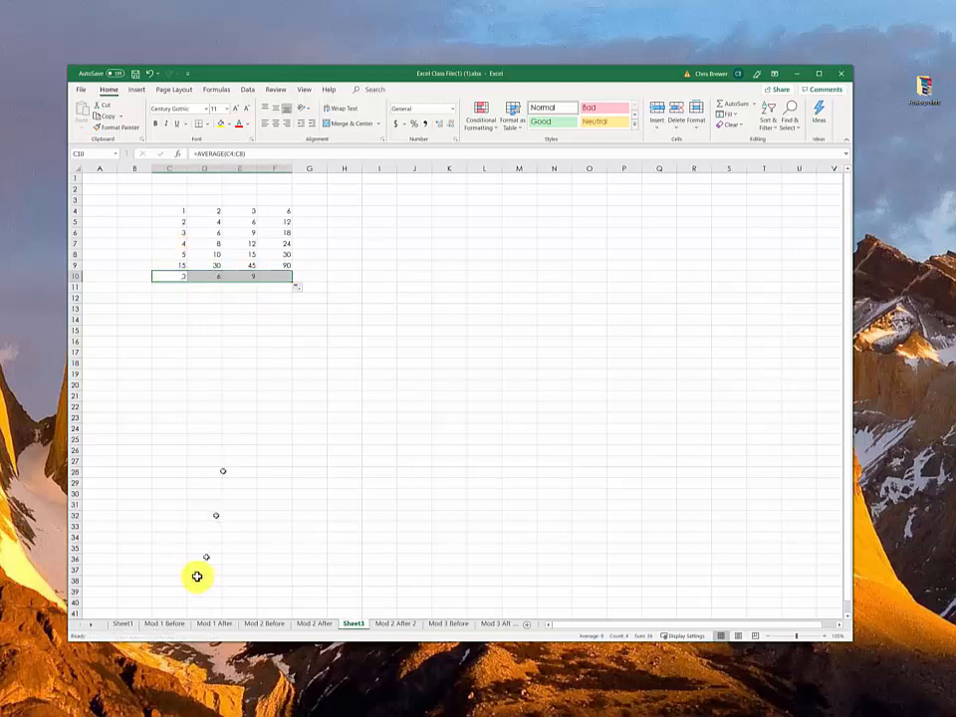
pyautogui.click(253, 276)
pyautogui.doubleClick(253, 276)
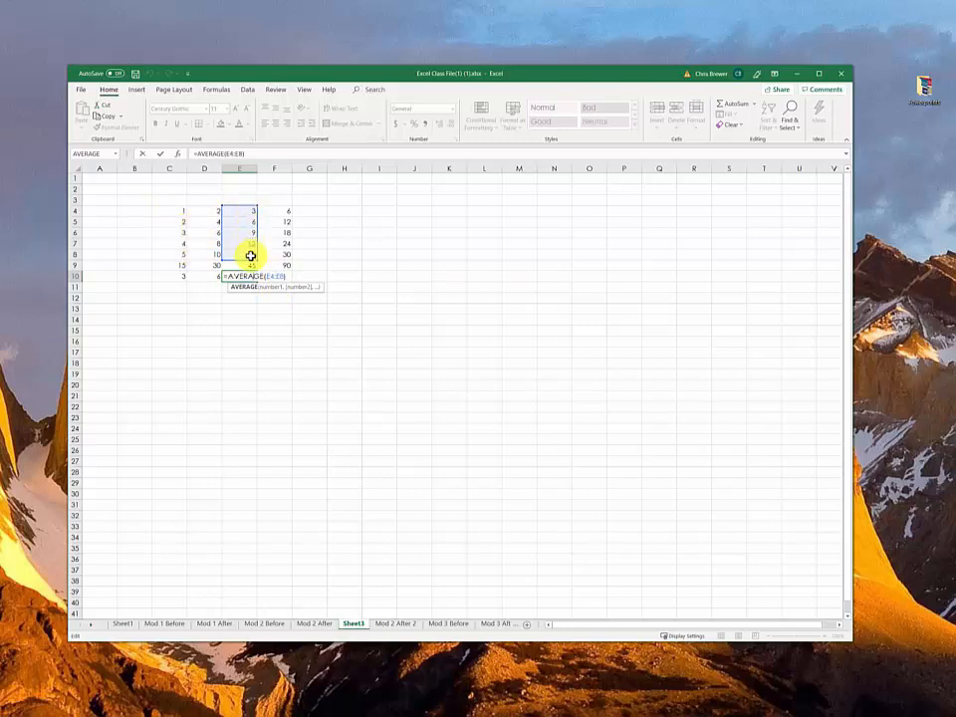
pyautogui.click(484, 338)
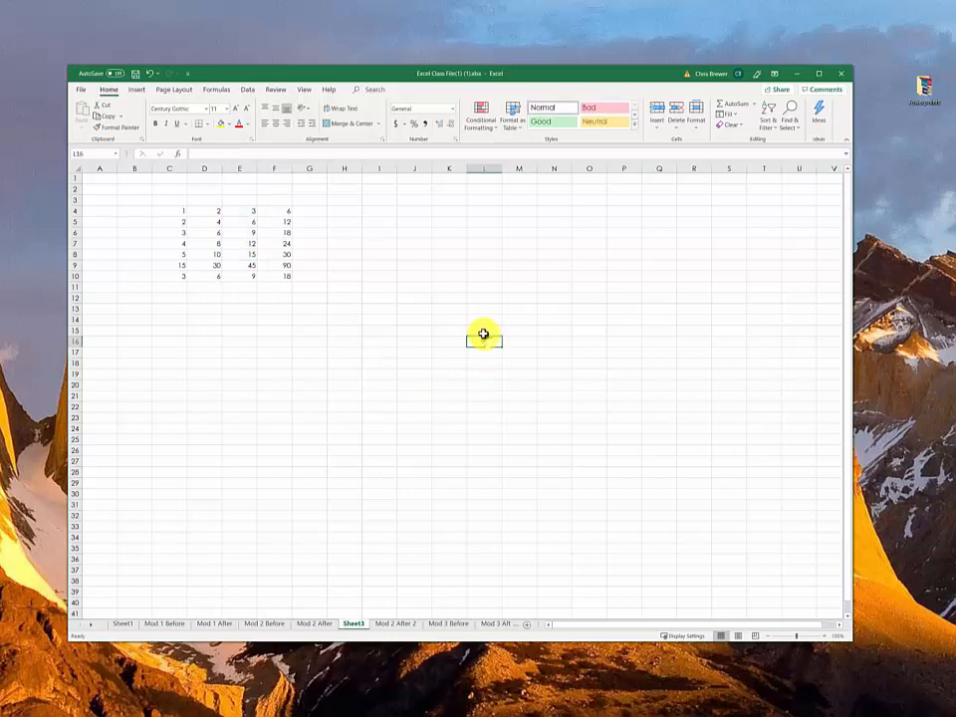
# - Enter Jan in J13 and AutoFill the month series down to J18 and across to L13
pyautogui.click(416, 308)
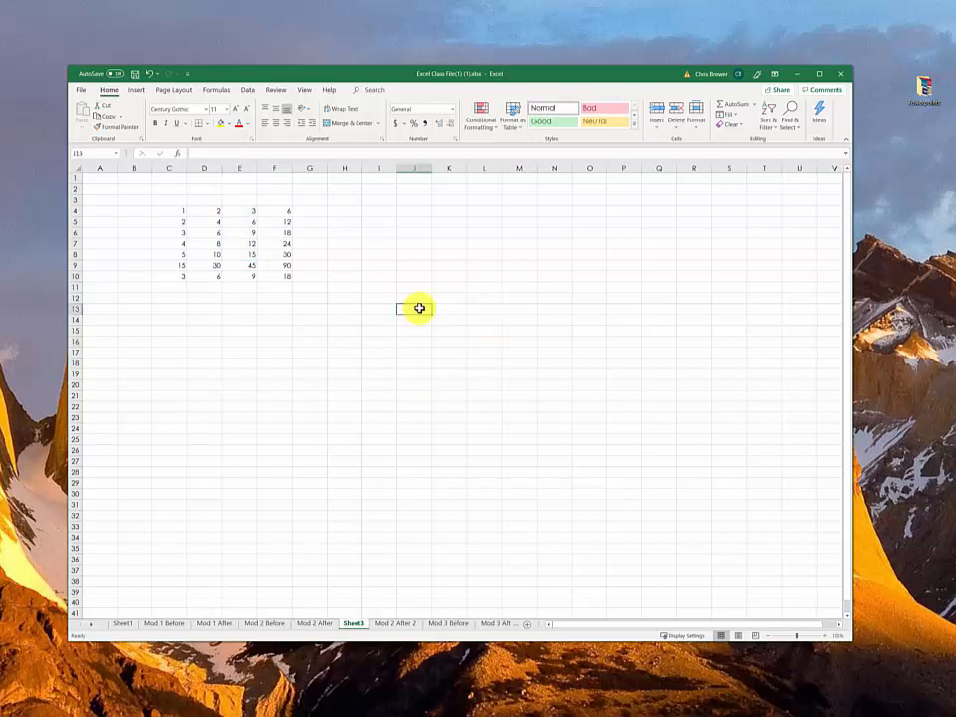
pyautogui.write('Jo')
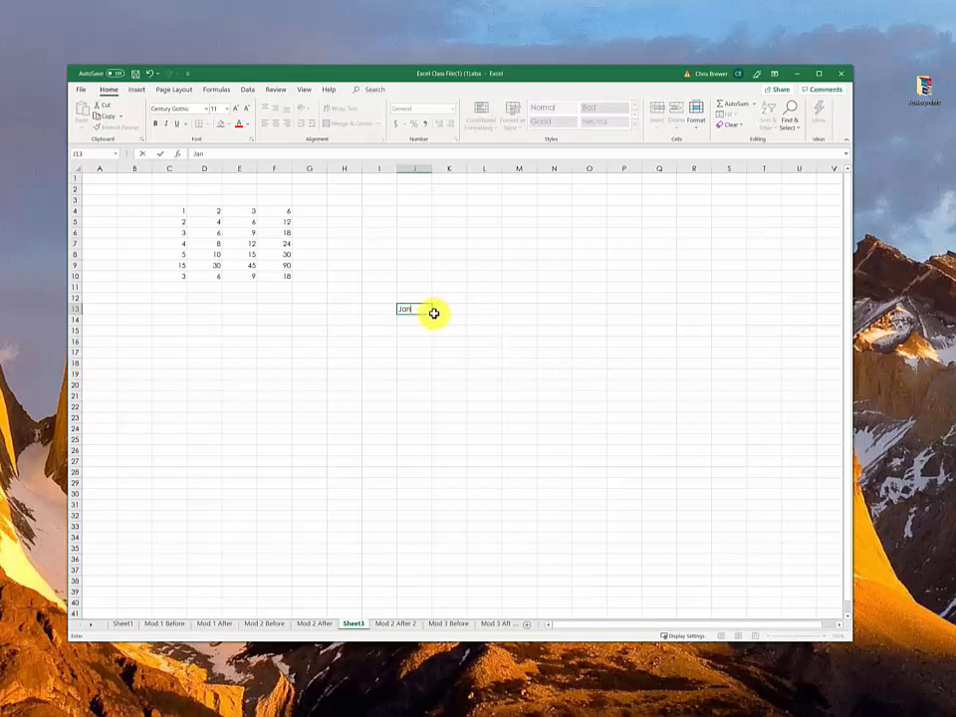
pyautogui.moveTo(433, 315); pyautogui.dragTo(434, 367)
pyautogui.click(430, 311)
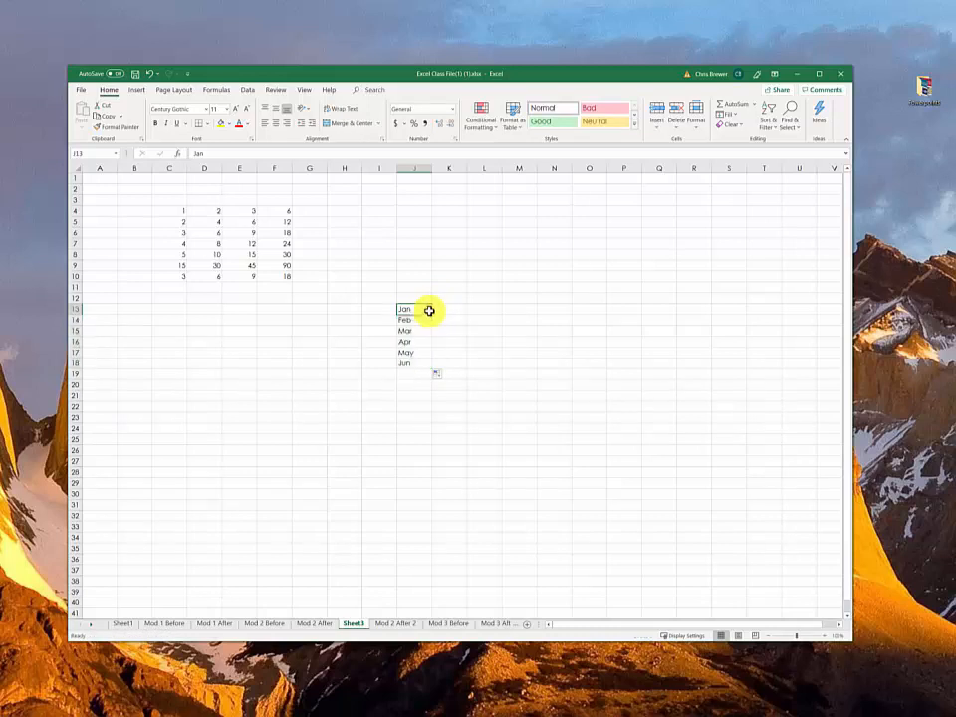
pyautogui.moveTo(434, 315); pyautogui.dragTo(506, 325)
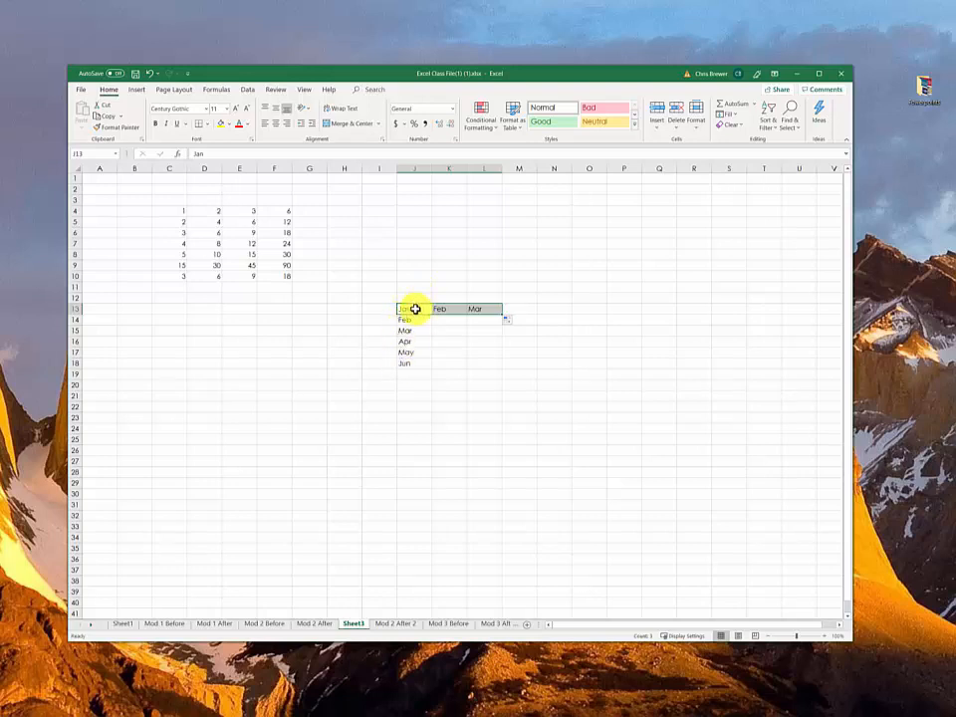
pyautogui.click(422, 309)
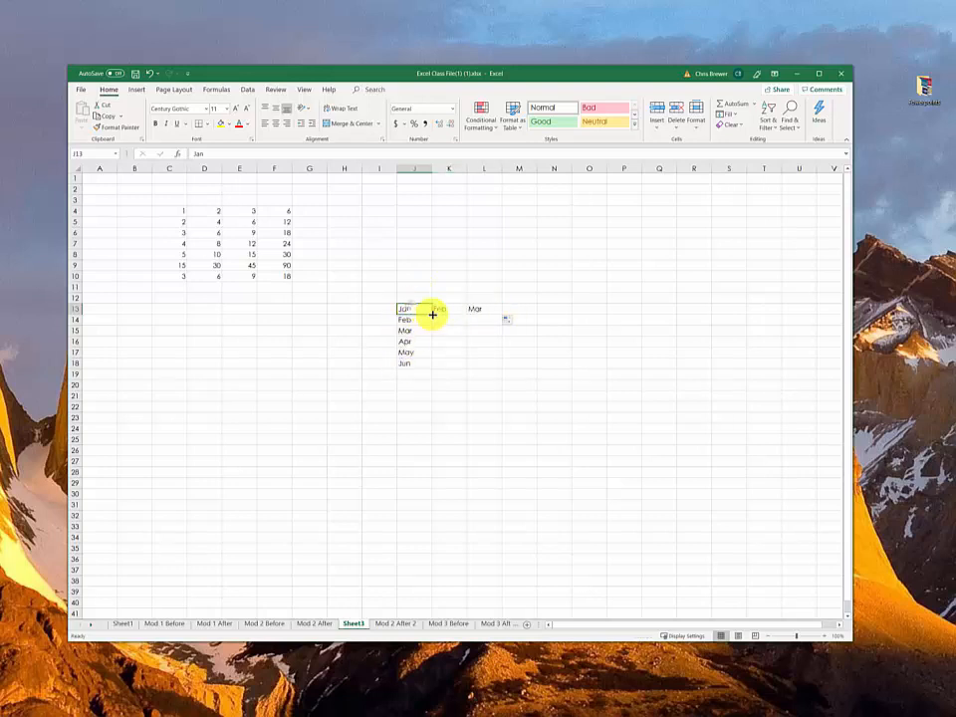
pyautogui.moveTo(433, 313); pyautogui.dragTo(430, 263)
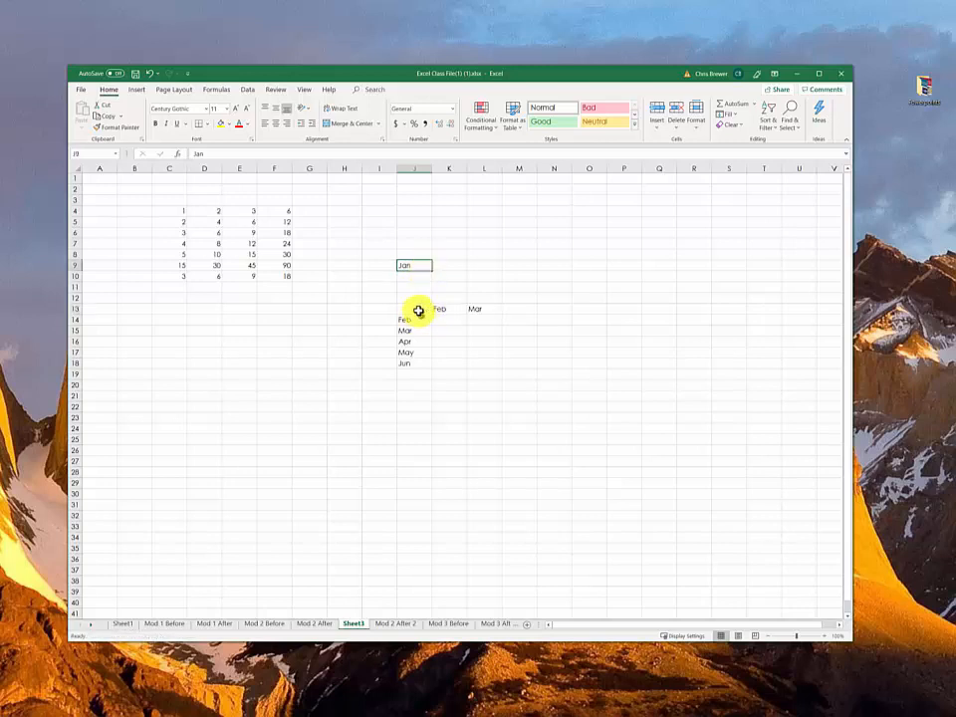
pyautogui.hotkey('ctrl', 'z')
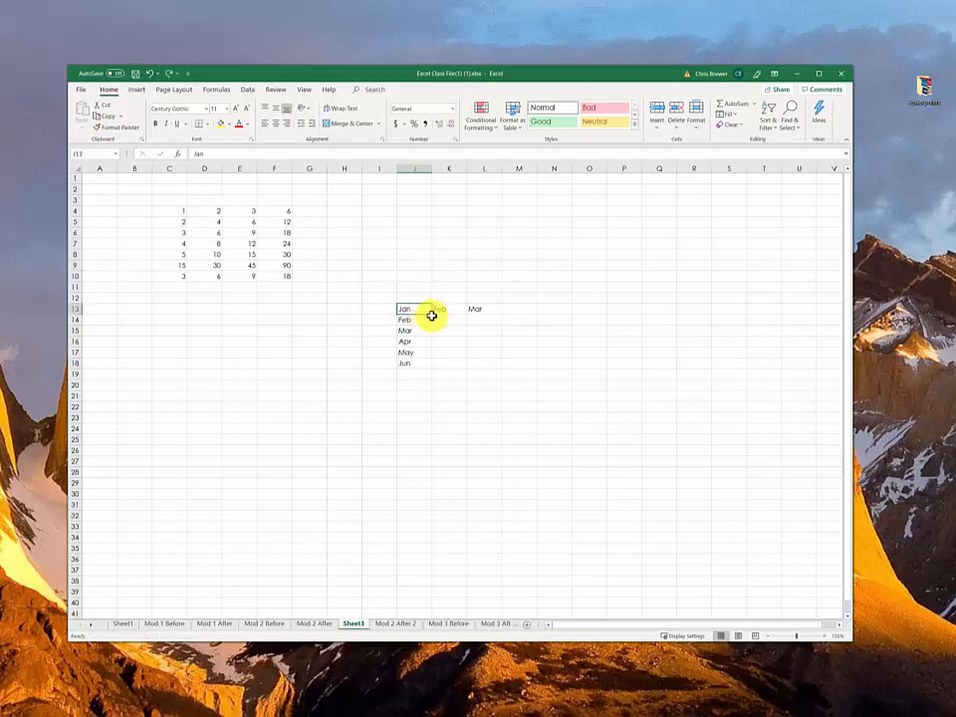
# - AutoFill the months backwards from Jan in J13, up to J9 and across the row to G13
pyautogui.moveTo(433, 313); pyautogui.dragTo(418, 263)
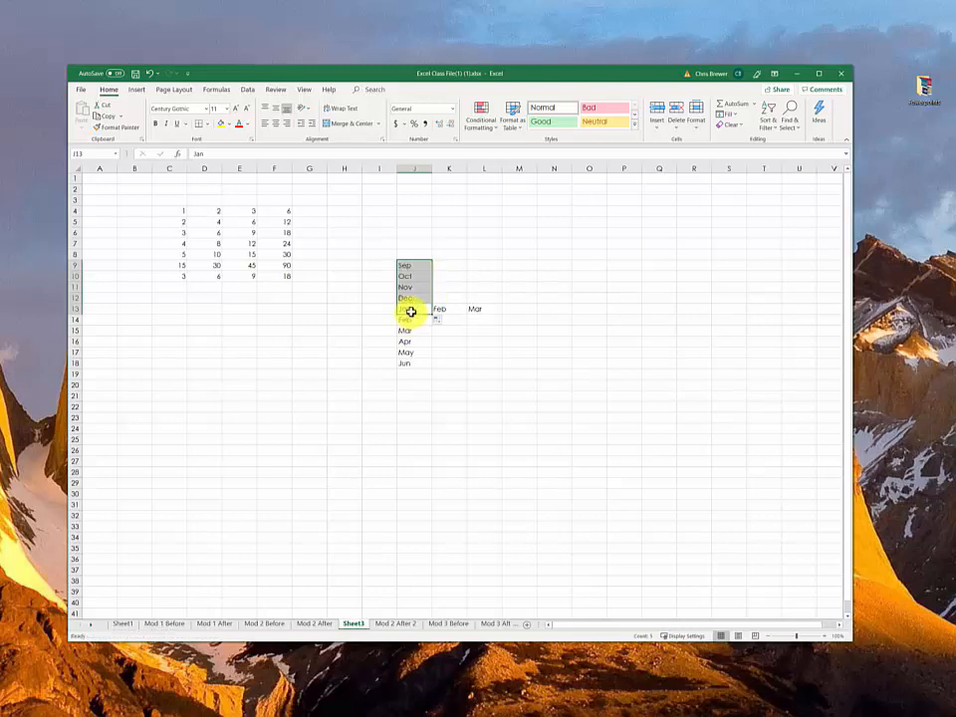
pyautogui.moveTo(429, 312); pyautogui.dragTo(299, 312)
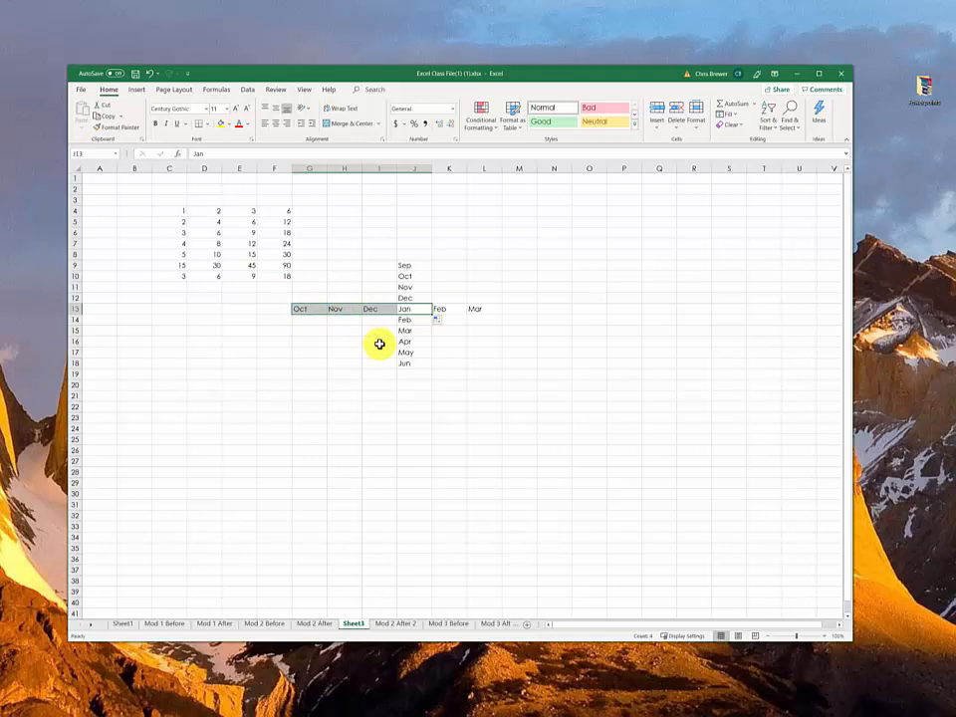
# - Enter Monday in P12 and AutoFill the weekday series down to P18
pyautogui.click(617, 299)
pyautogui.write('monday')
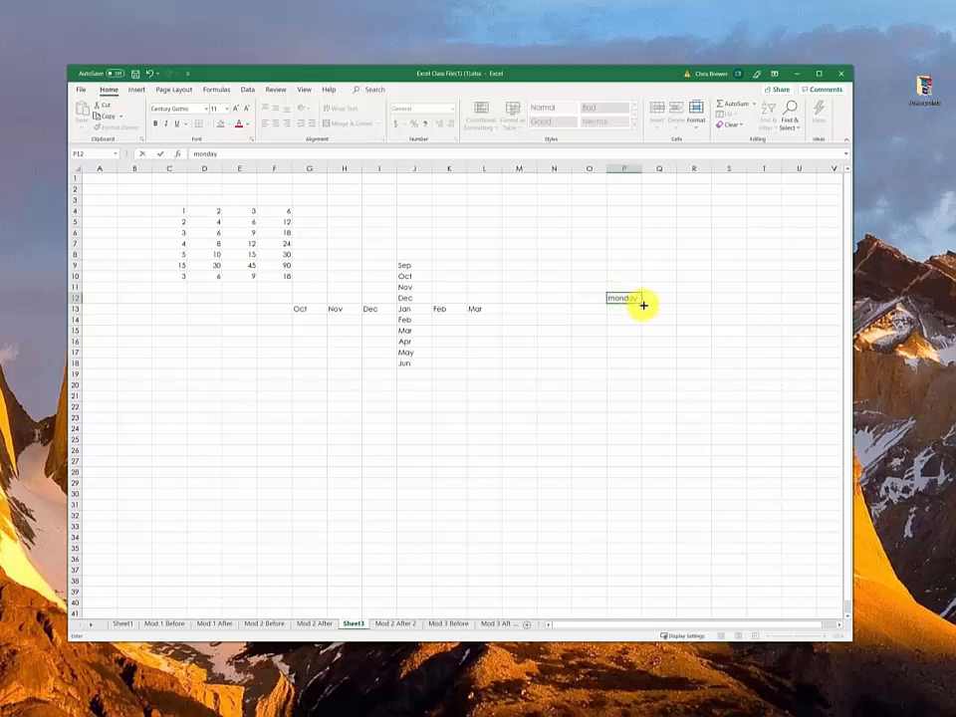
pyautogui.hotkey('ctrl', 'Return')
pyautogui.moveTo(642, 303); pyautogui.dragTo(634, 361)
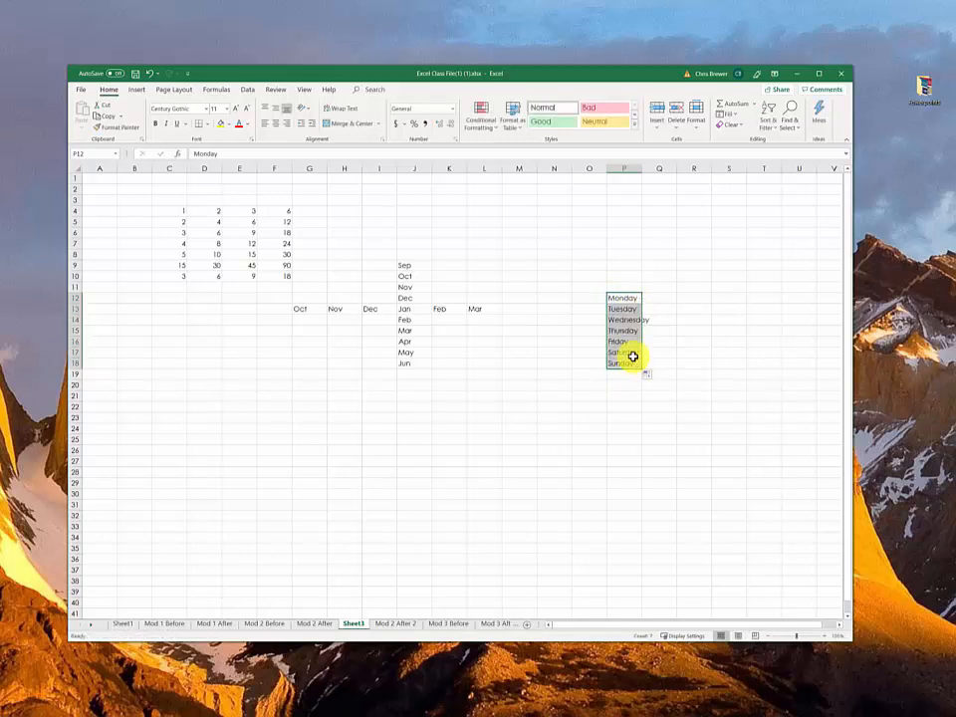